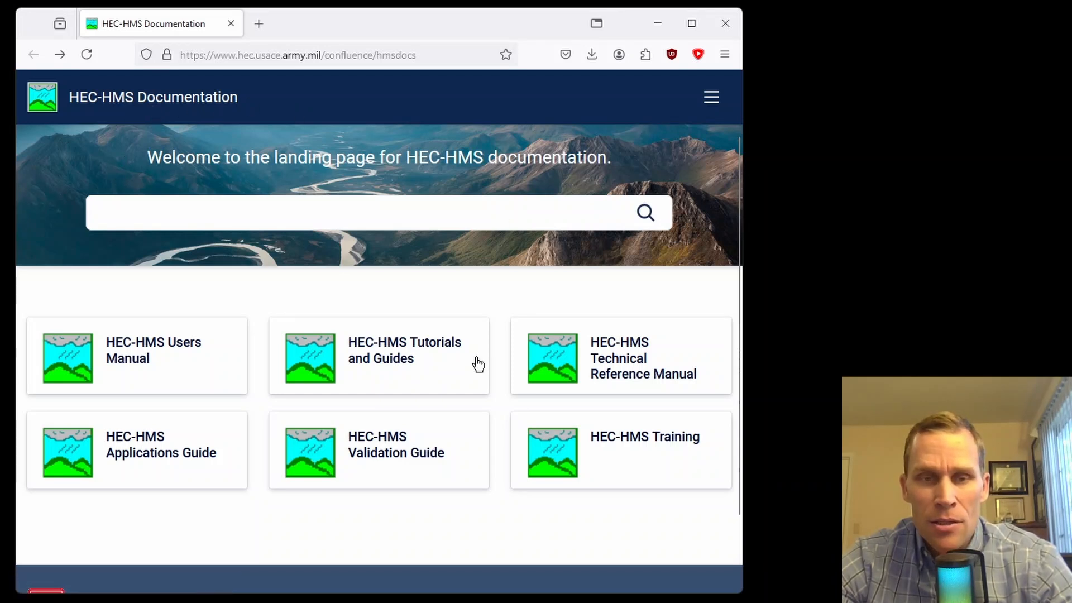
# Step: Open HEC-HMS Tutorials and Guides and expand the Applying Baseflow Methods in HEC-HMS topic
pyautogui.click(423, 347)
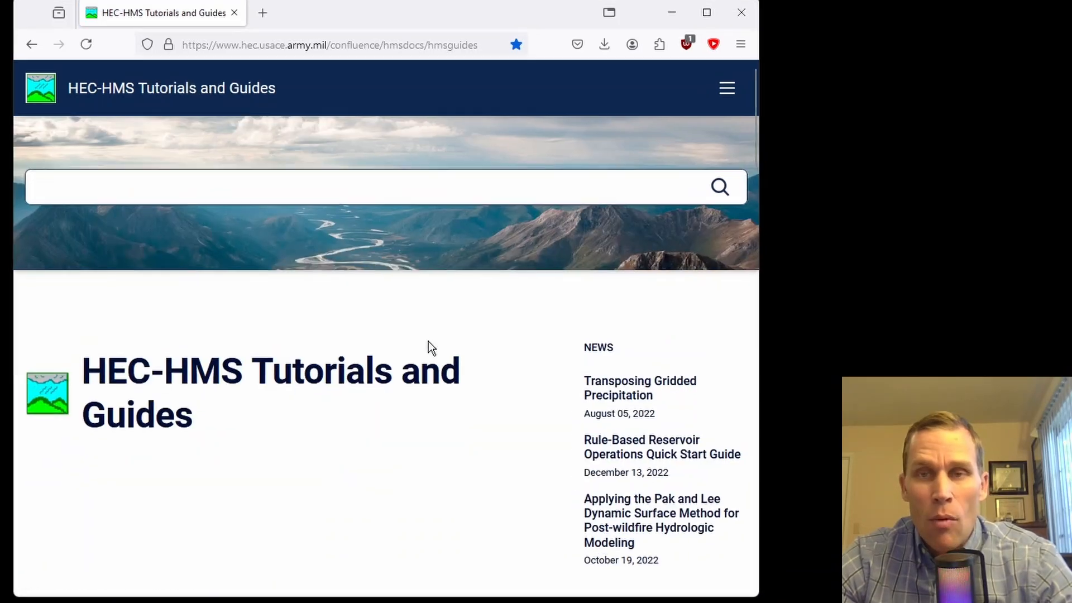
pyautogui.scroll(-5, 424, 344)
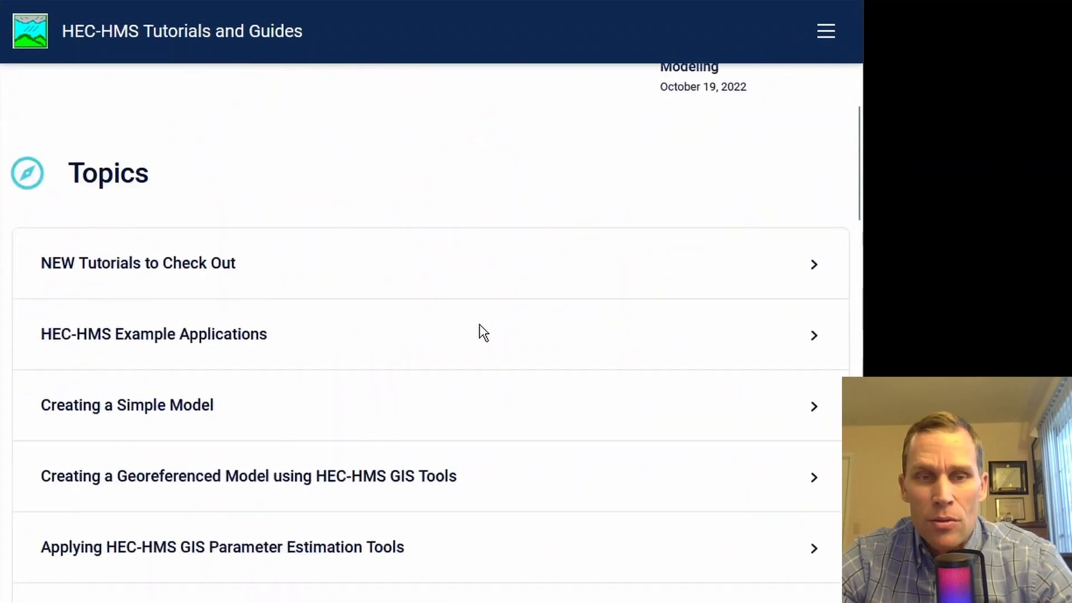
pyautogui.scroll(-2, 483, 333)
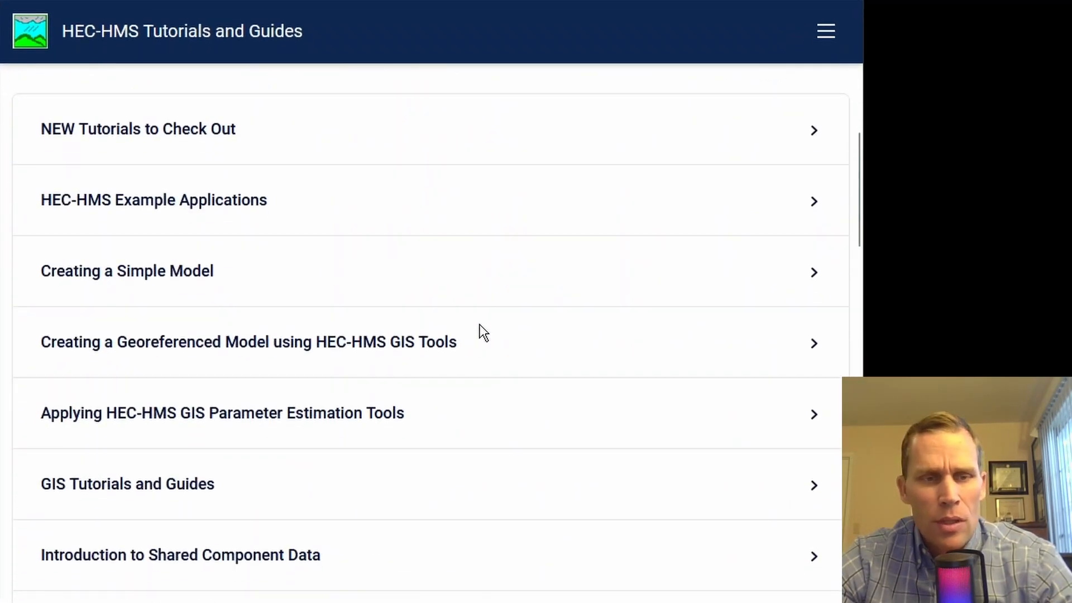
pyautogui.scroll(-8, 484, 333)
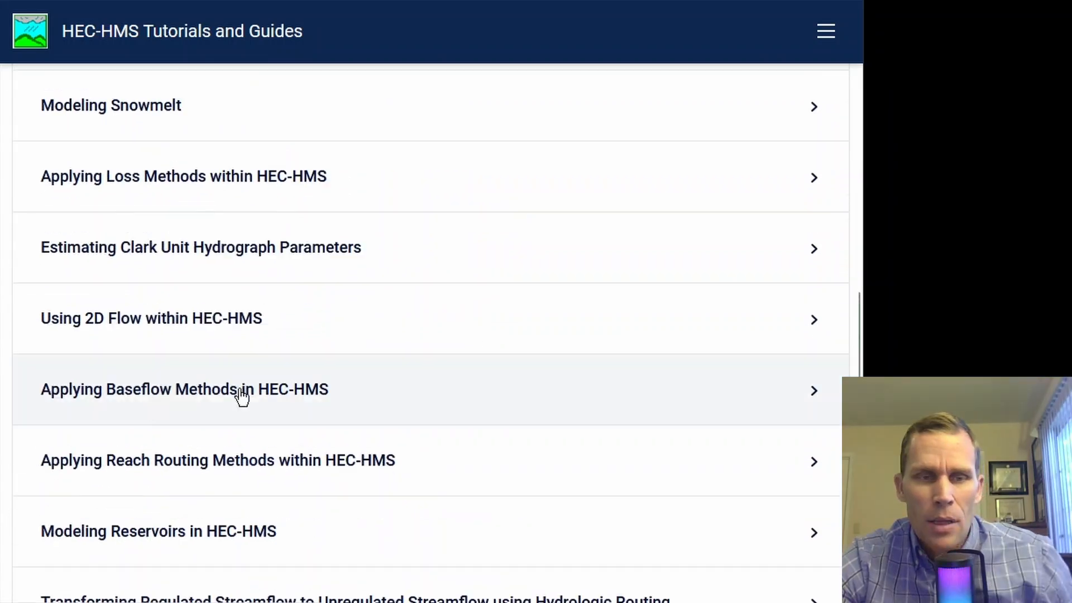
pyautogui.click(213, 398)
pyautogui.scroll(-3, 204, 385)
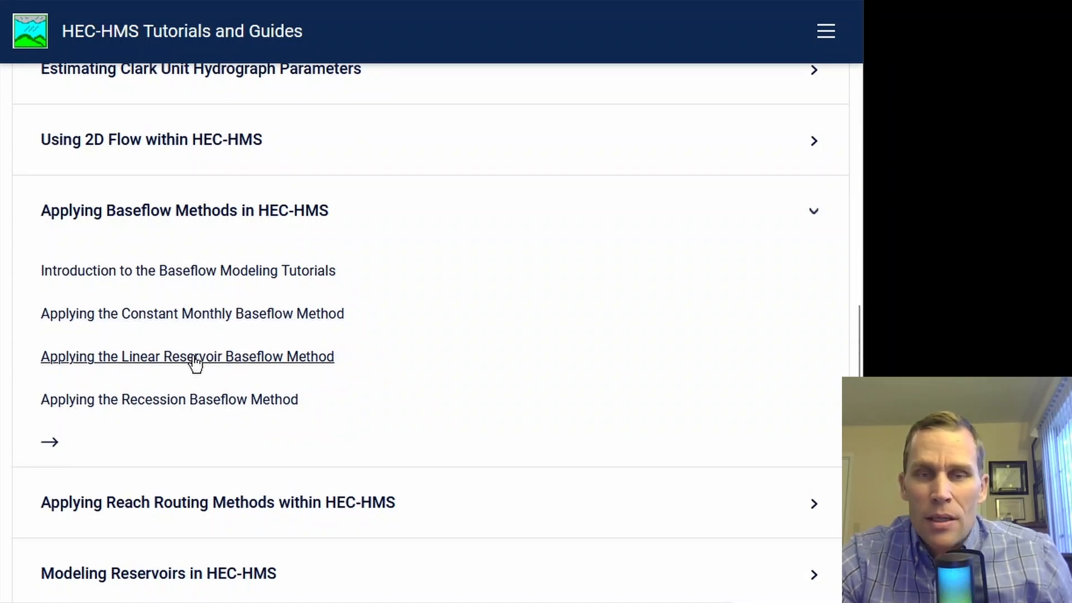
# Step: Open the Applying the Constant Monthly Baseflow Method tutorial and scroll to its Project Files
pyautogui.click(204, 316)
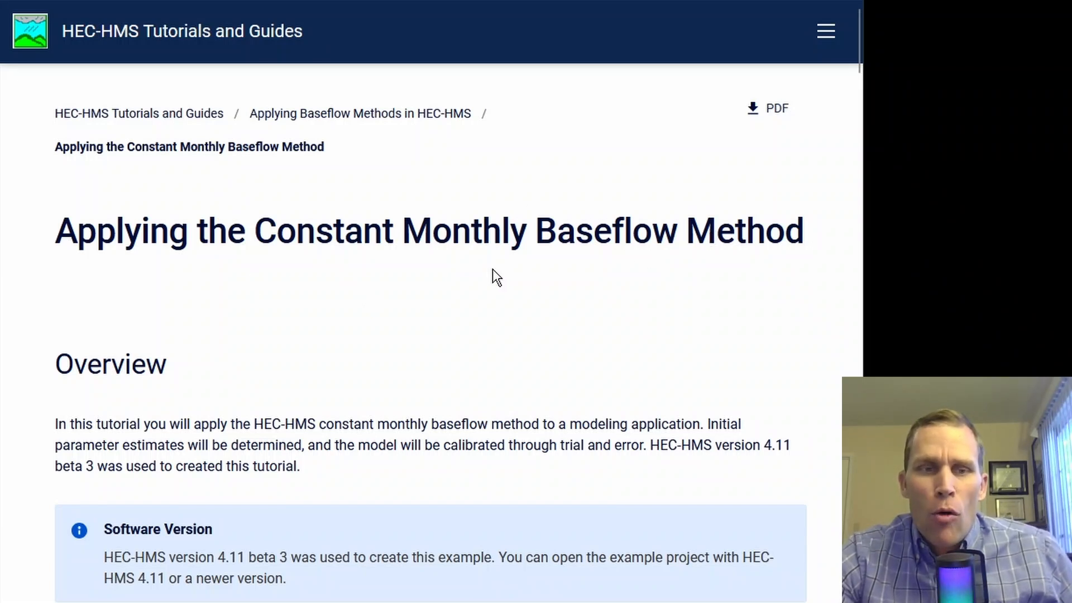
pyautogui.scroll(-8, 404, 273)
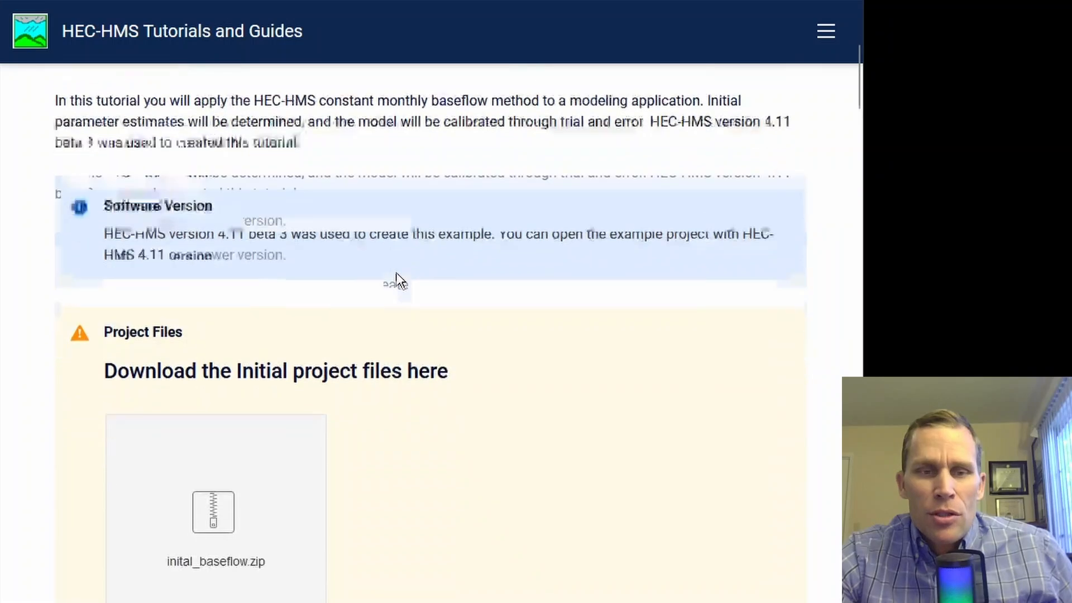
pyautogui.scroll(-2, 401, 281)
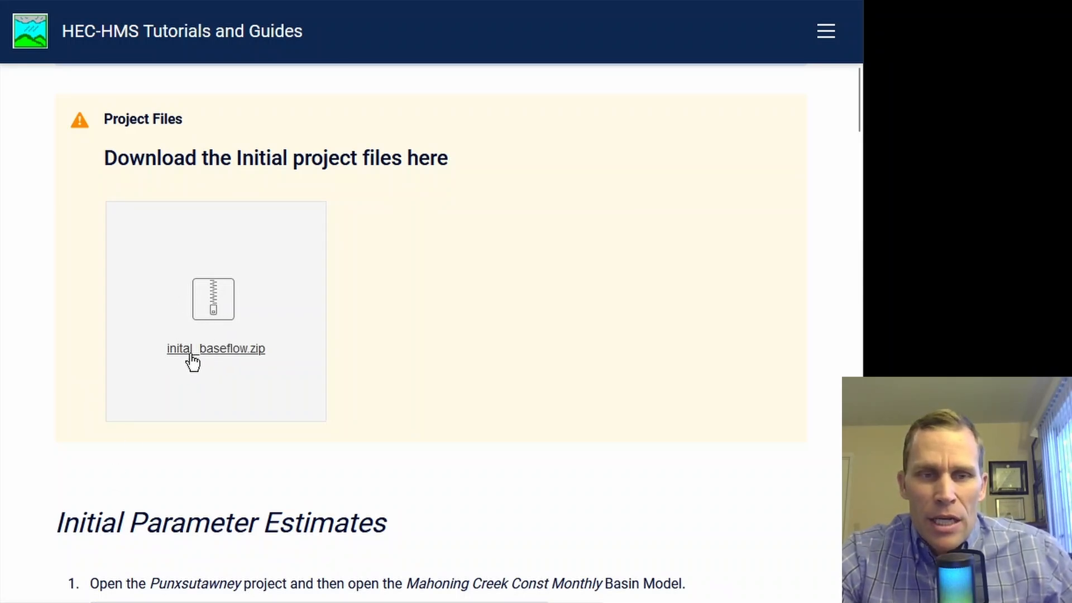
# Step: Download inital_baseflow.zip to the desktop and return to the tutorial page
pyautogui.click(216, 296)
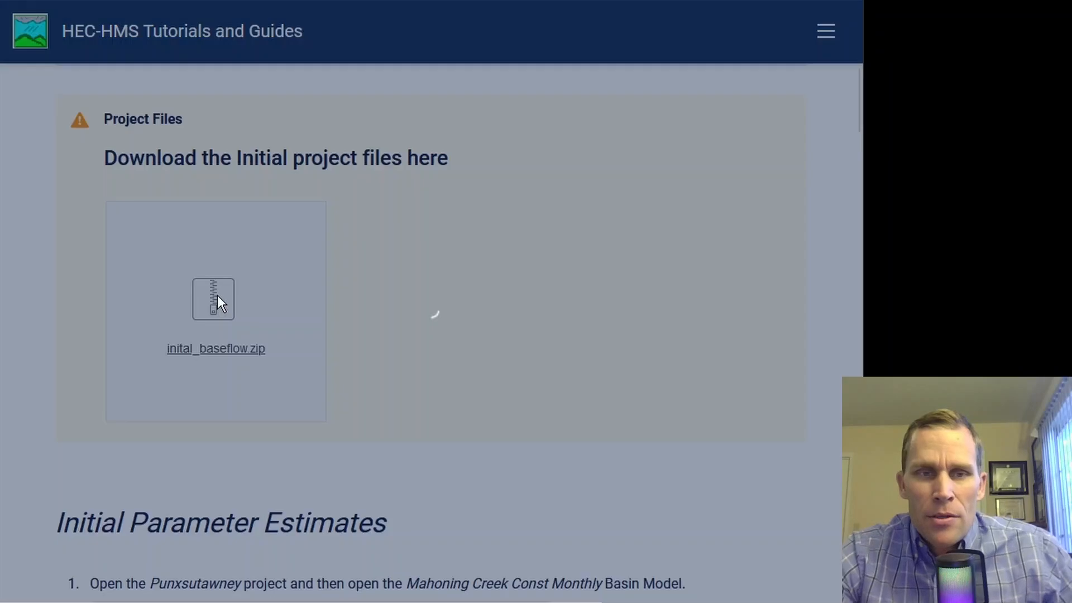
pyautogui.click(216, 296)
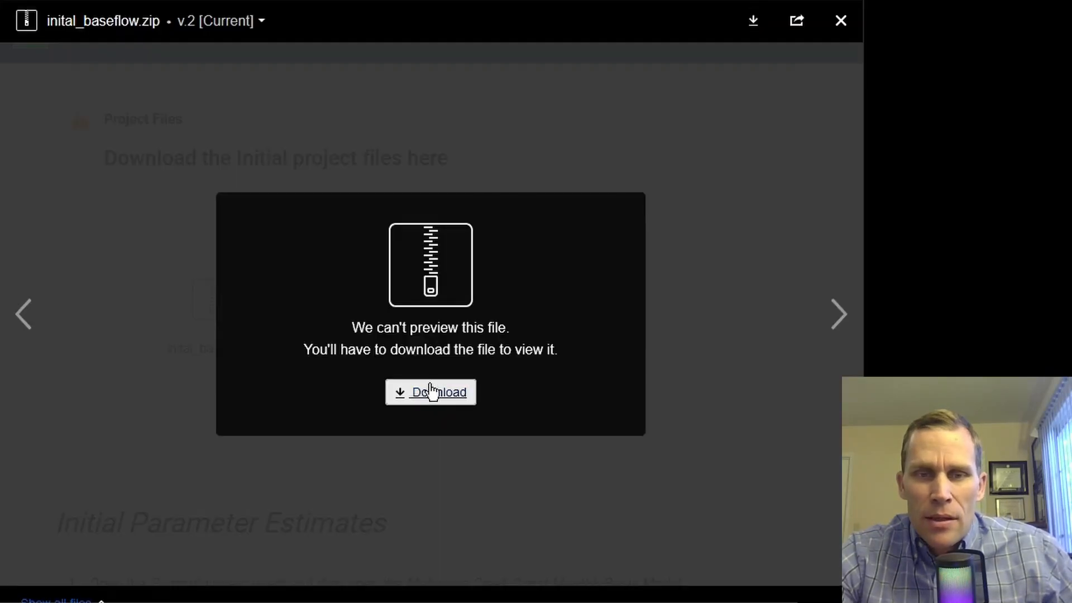
pyautogui.click(434, 395)
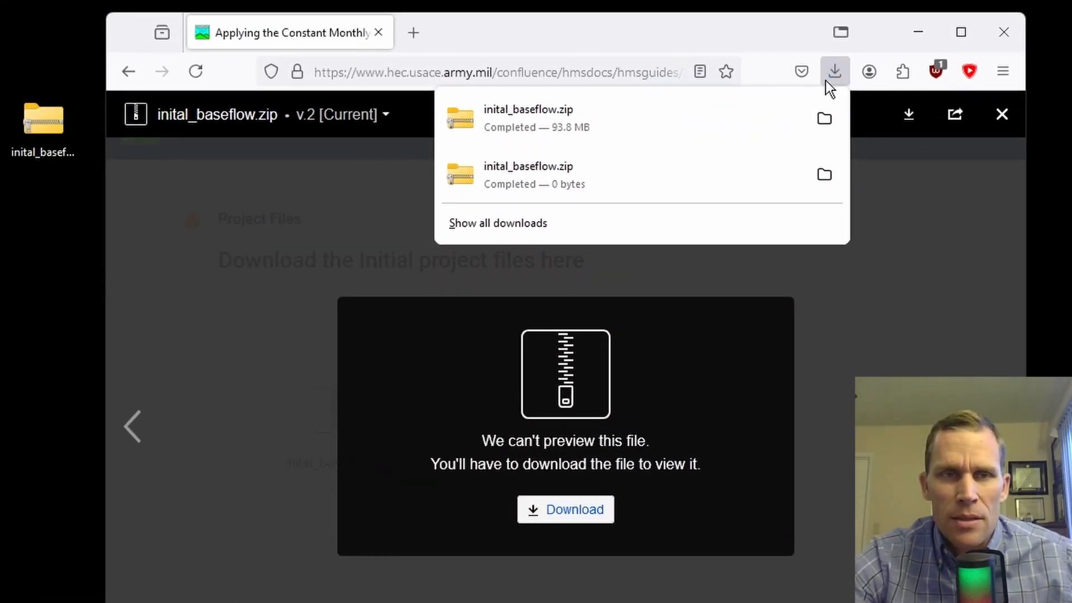
pyautogui.click(835, 71)
pyautogui.click(1001, 114)
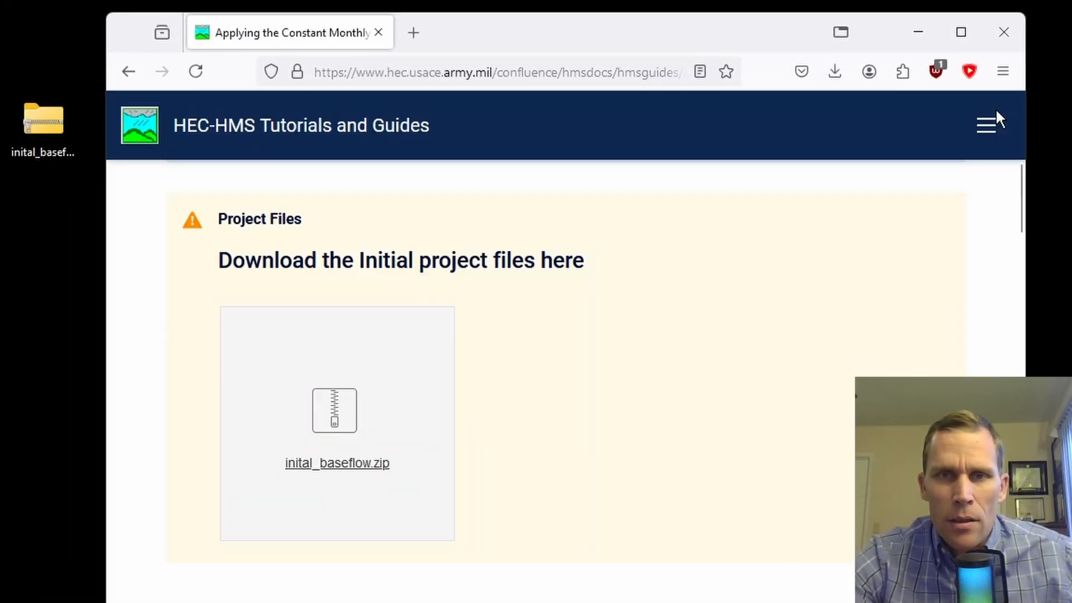
# Step: Open the downloaded zip and browse to its Punxsutawney folder
pyautogui.moveTo(58, 112); pyautogui.dragTo(66, 152)
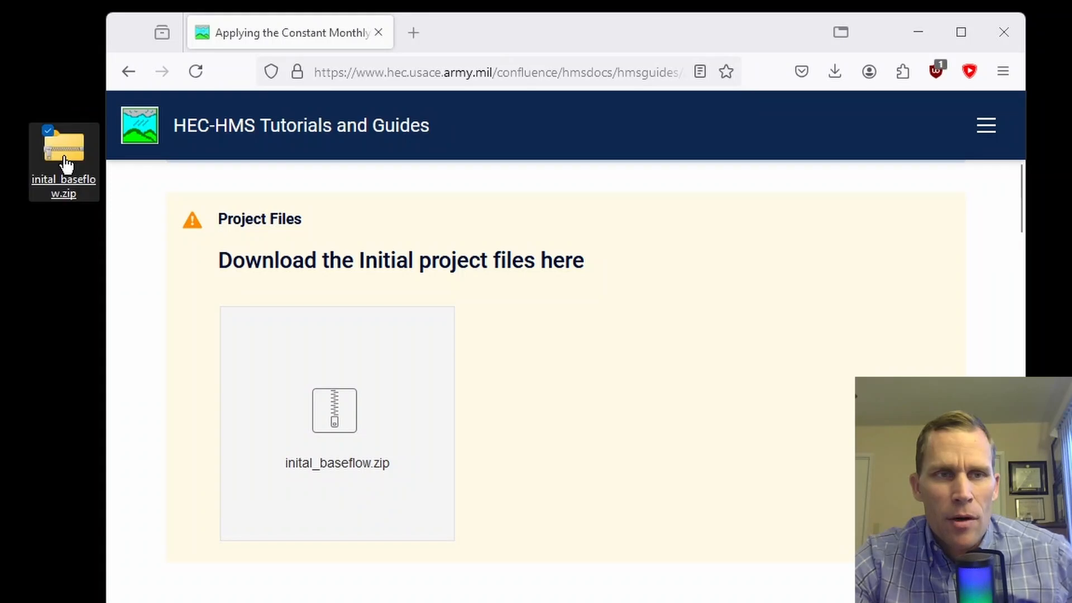
pyautogui.doubleClick(66, 152)
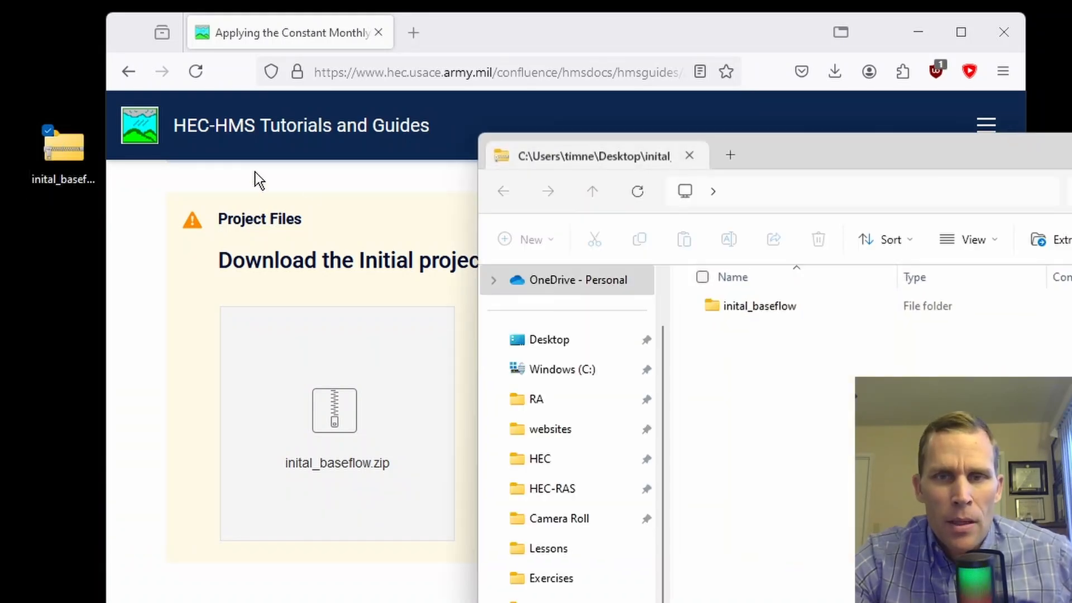
pyautogui.moveTo(728, 162); pyautogui.dragTo(741, 112)
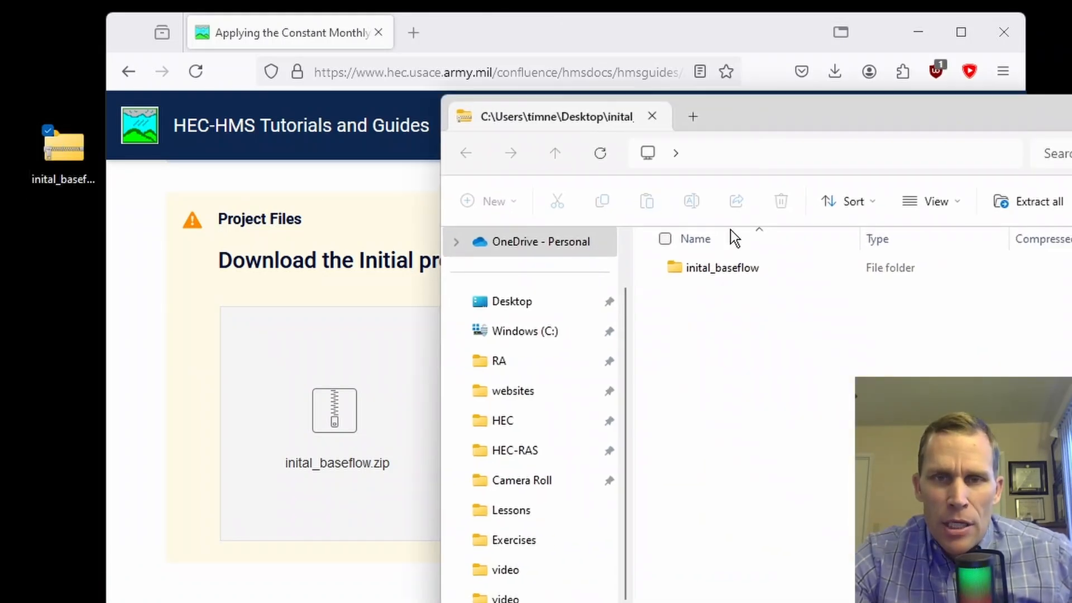
pyautogui.click(735, 272)
pyautogui.click(735, 273)
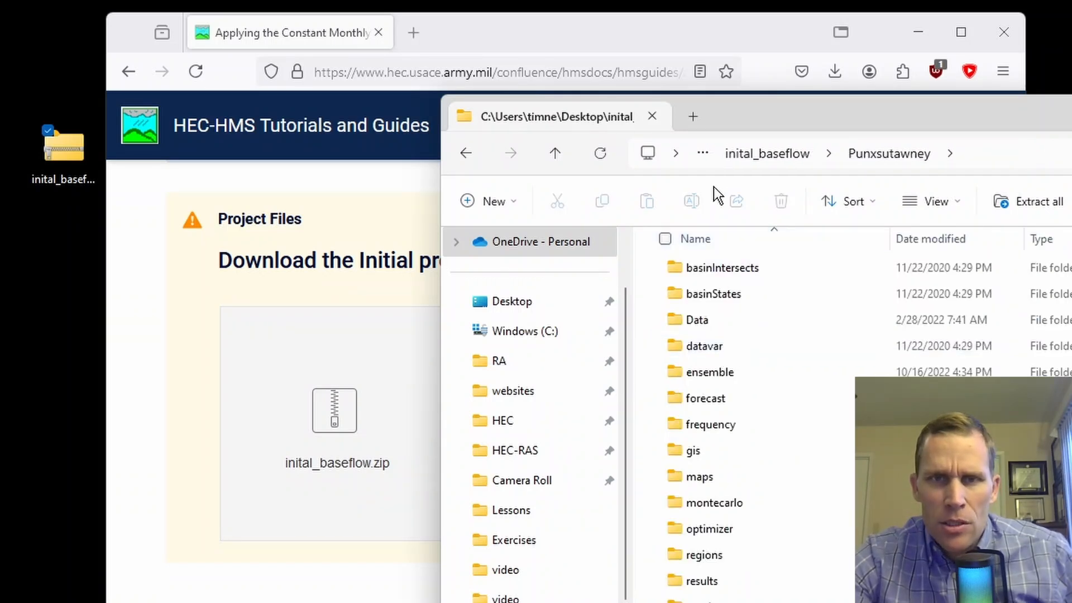
pyautogui.click(749, 157)
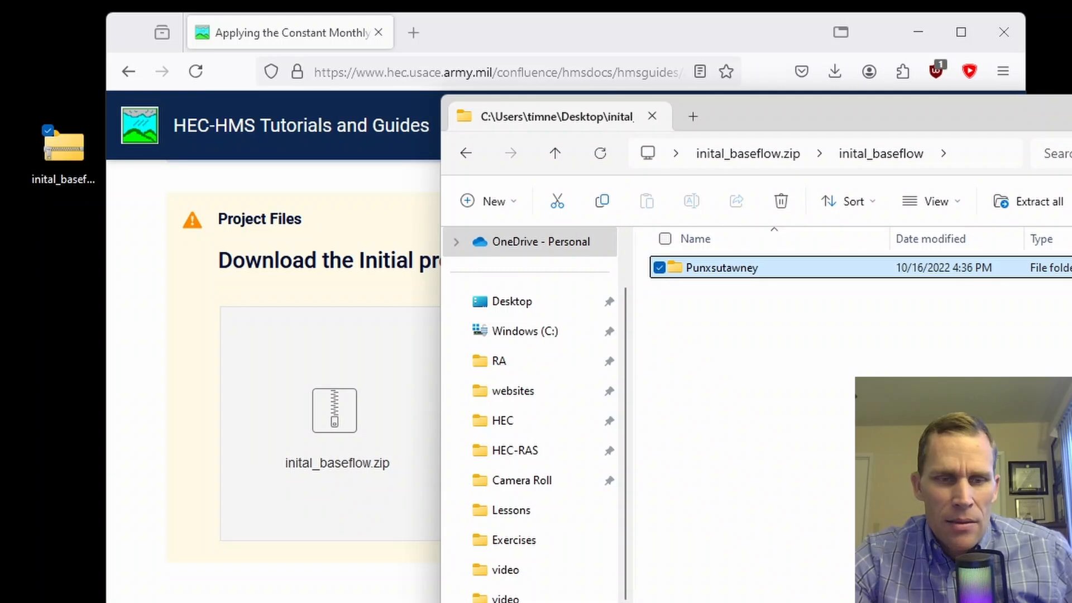
# Step: Copy the Punxsutawney folder into the 12 - Baseflow Methods project folder
pyautogui.hotkey('alt', 'Tab')
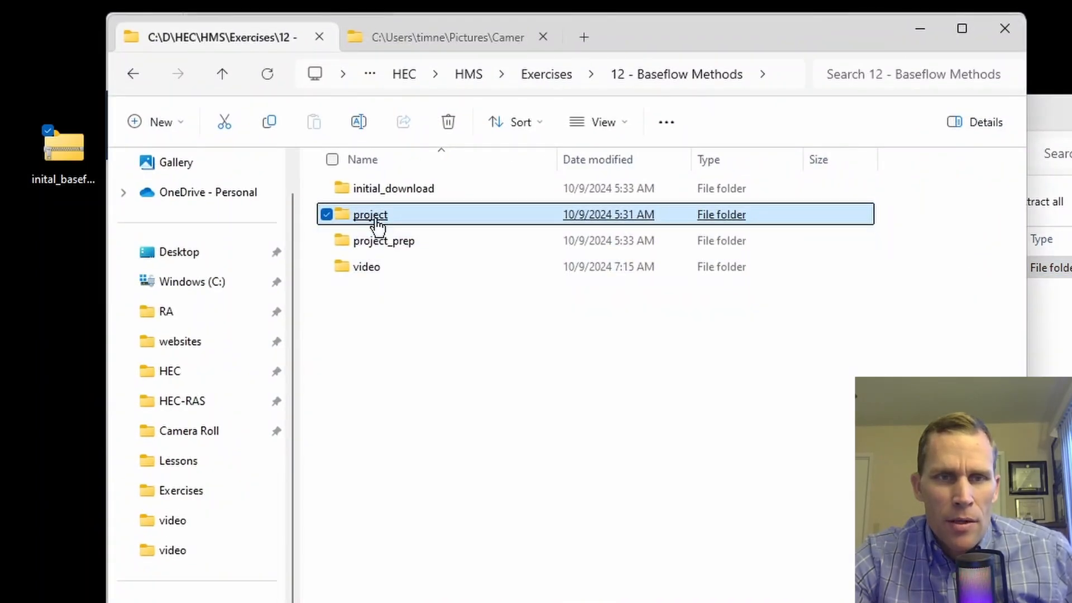
pyautogui.doubleClick(375, 218)
pyautogui.hotkey('alt', 'Tab')
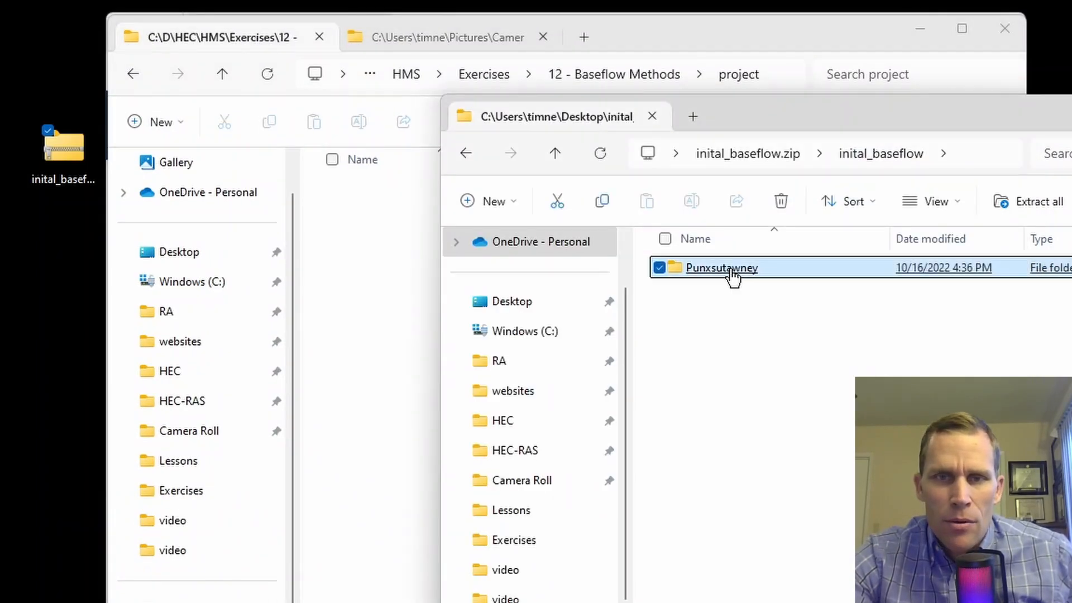
pyautogui.moveTo(733, 274); pyautogui.dragTo(391, 402)
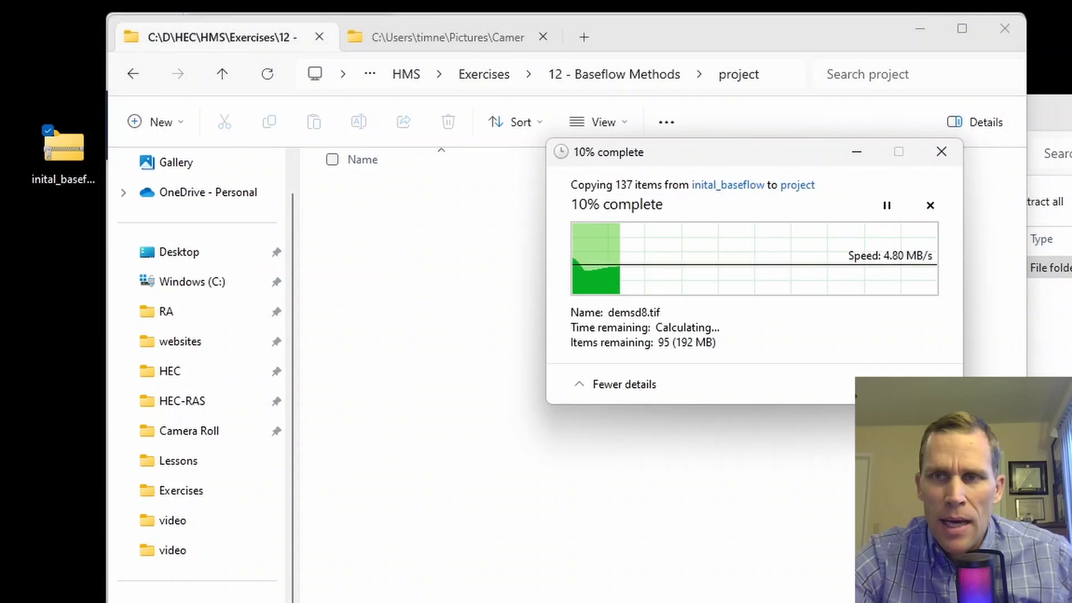
# Step: Delete inital_baseflow.zip from the desktop
pyautogui.moveTo(31, 56); pyautogui.dragTo(84, 295)
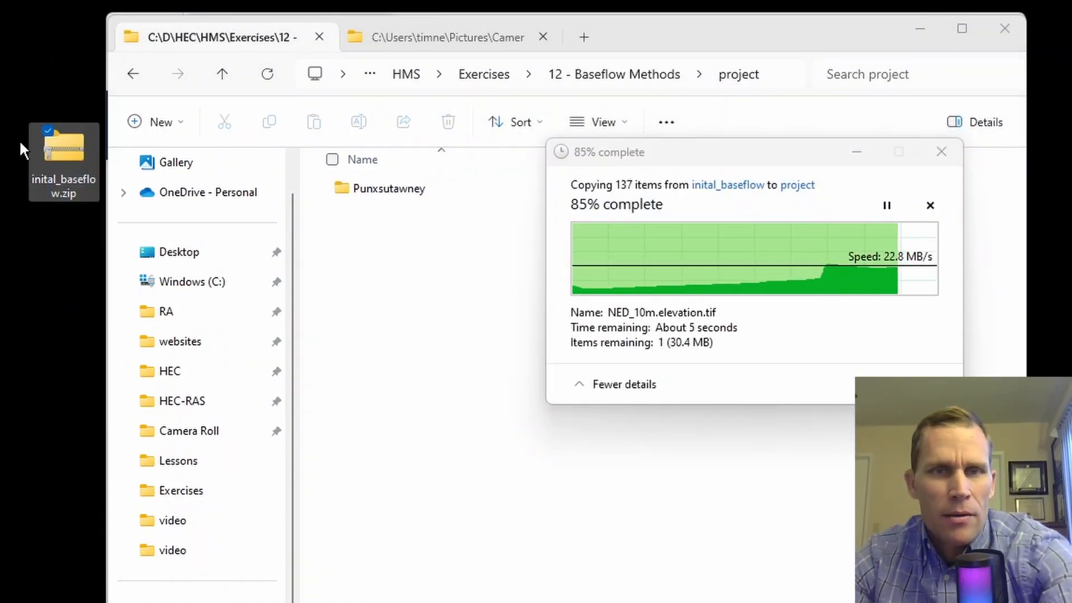
pyautogui.moveTo(14, 39); pyautogui.dragTo(85, 223)
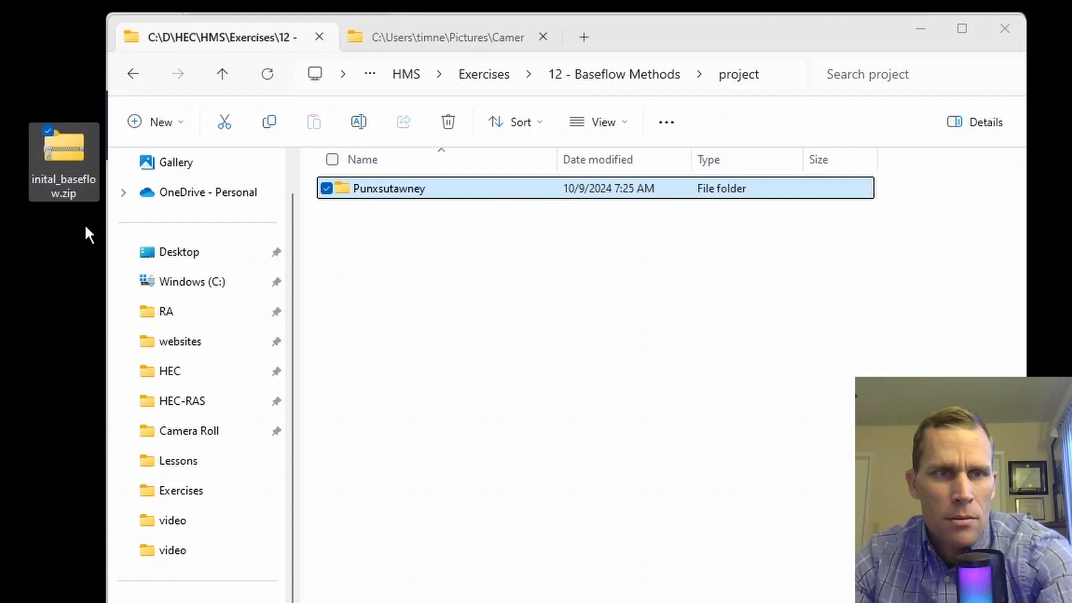
pyautogui.press('Delete')
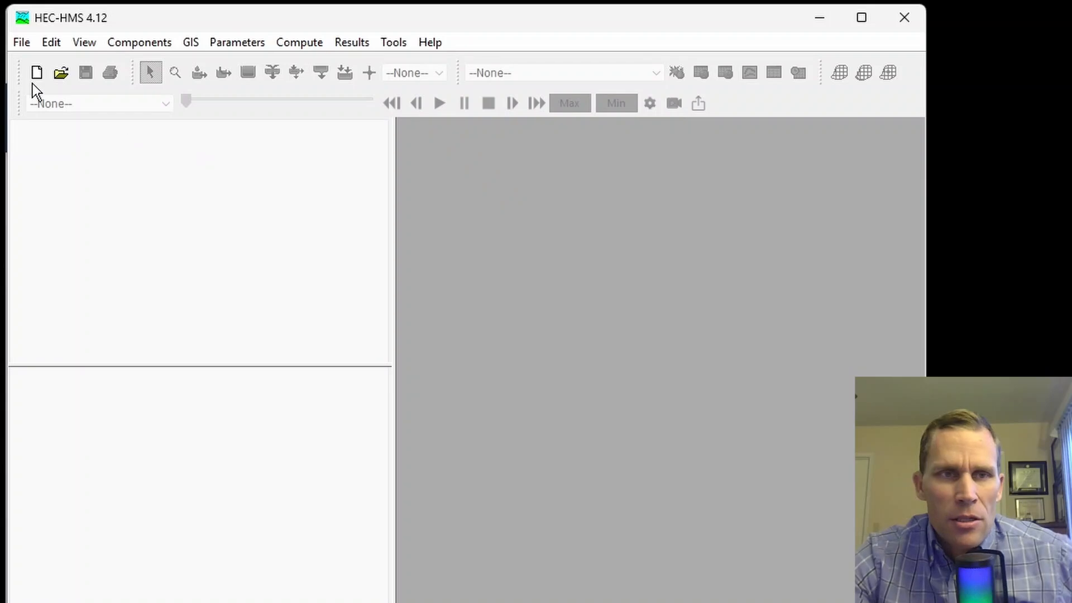
# Step: Open Punxsutawney.hms from 12 - Baseflow Methods\project\Punxsutawney and convert it to version 4.12
pyautogui.click(62, 73)
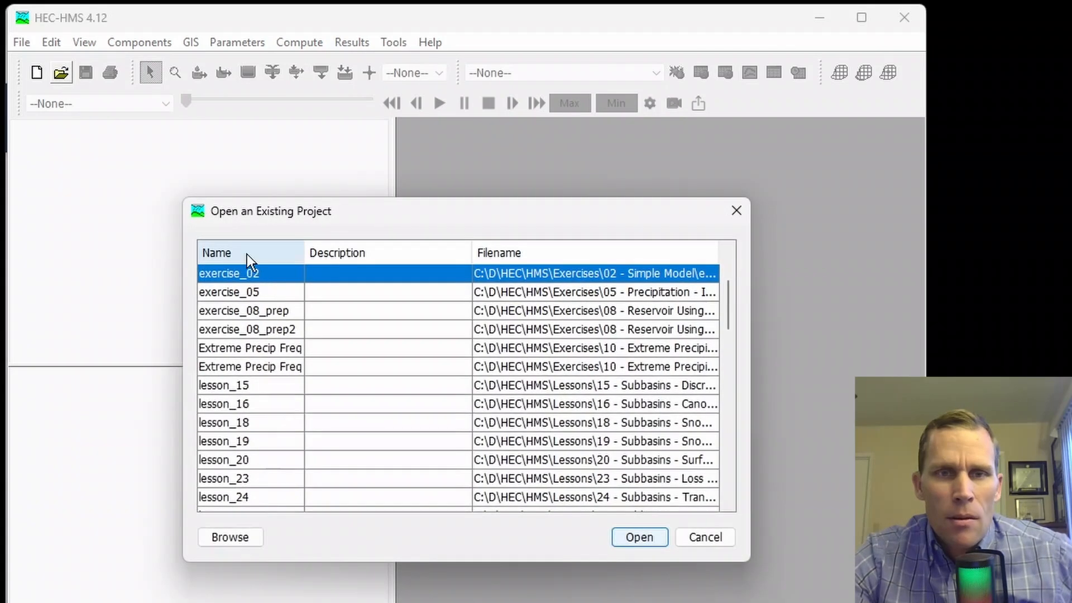
pyautogui.click(252, 532)
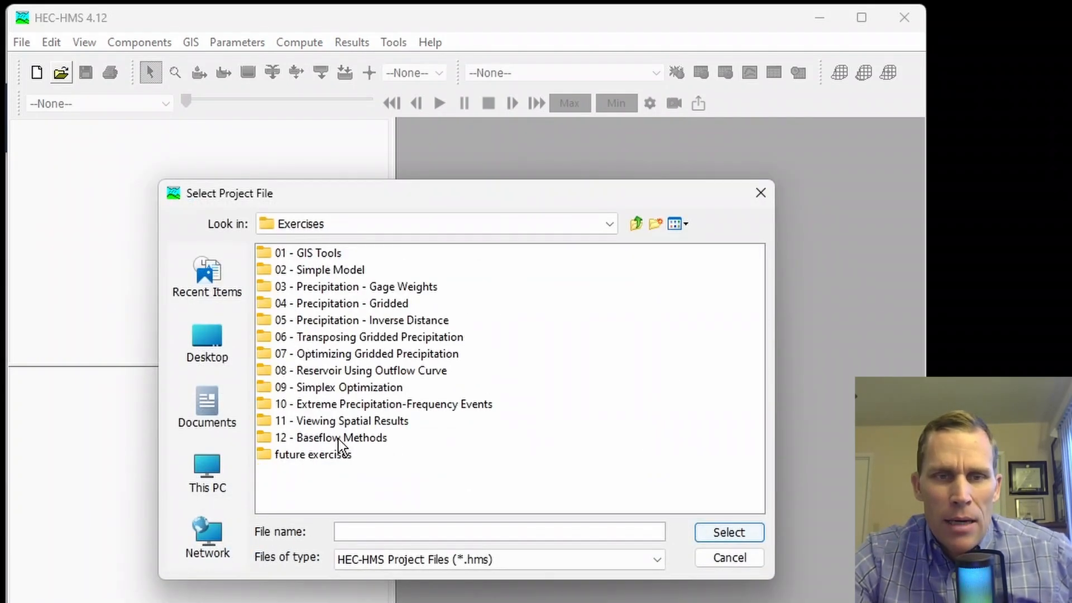
pyautogui.doubleClick(338, 439)
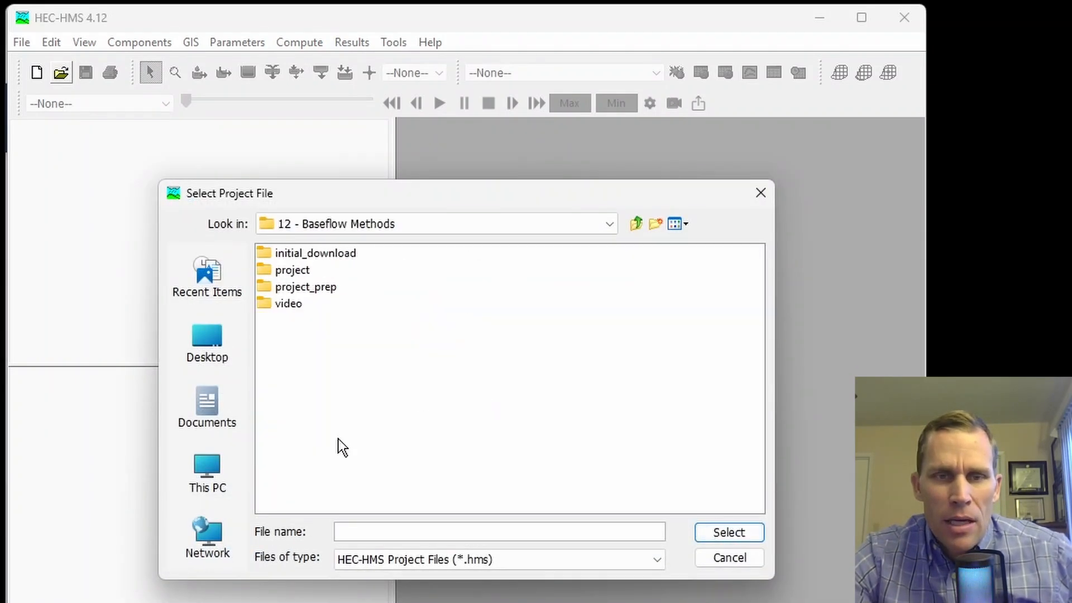
pyautogui.doubleClick(294, 270)
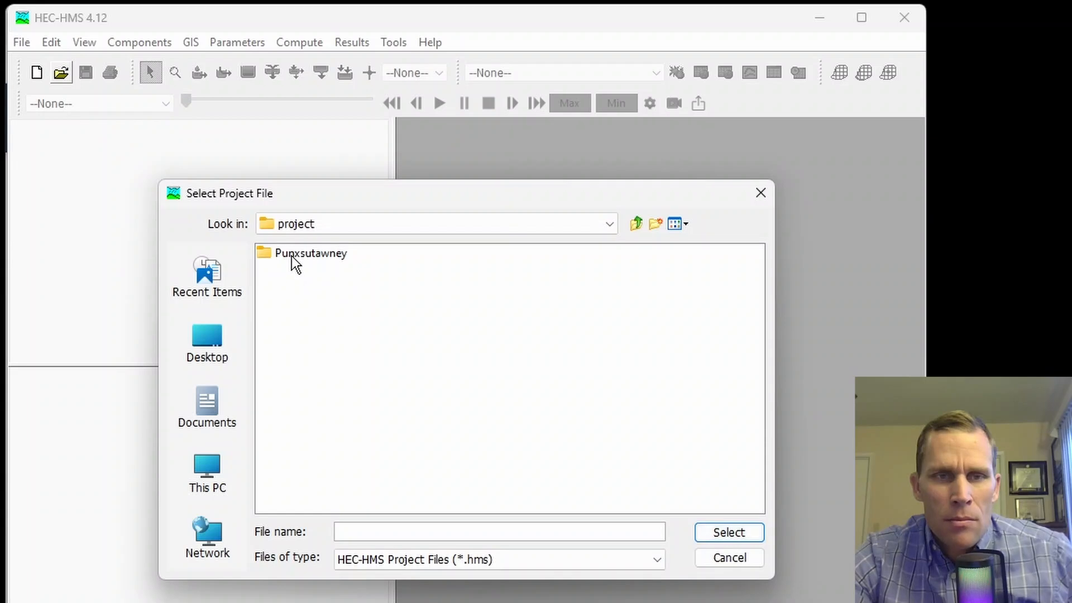
pyautogui.doubleClick(292, 254)
pyautogui.click(326, 490)
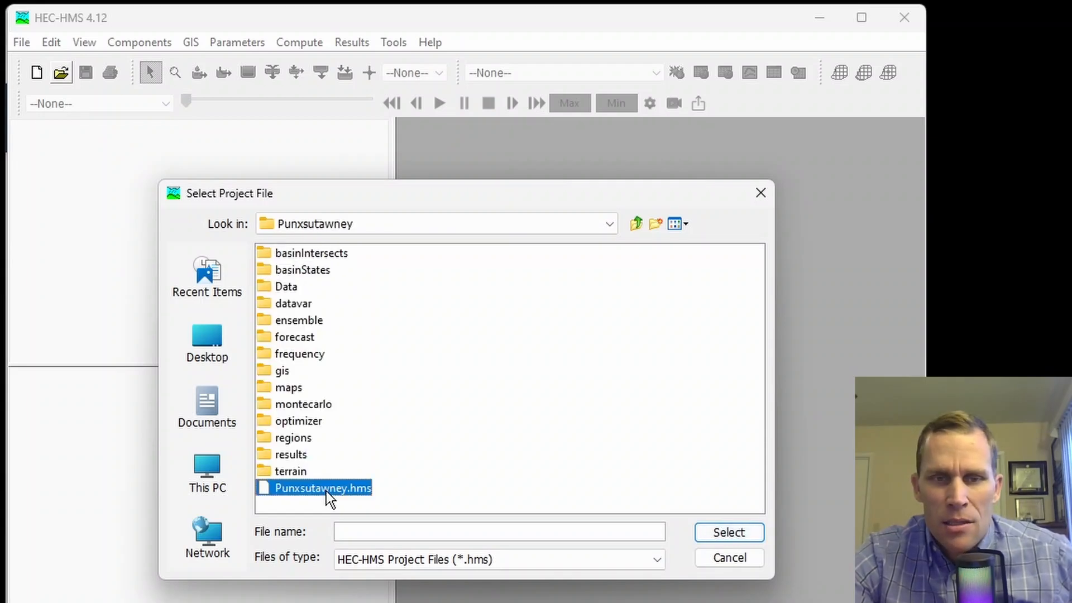
pyautogui.click(741, 537)
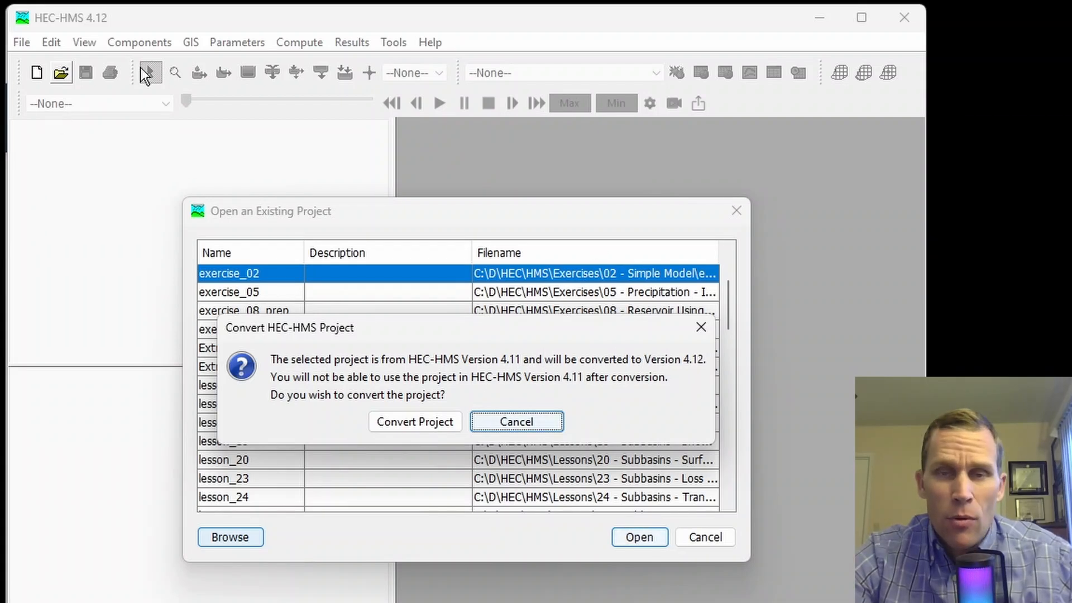
pyautogui.click(428, 426)
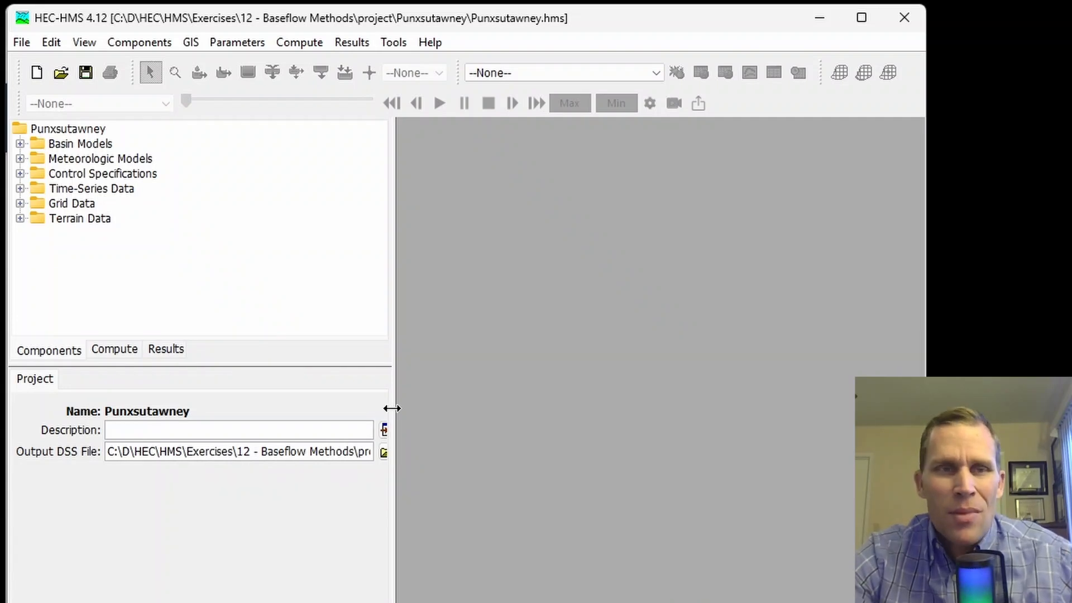
# Step: Open the Mahoning Creek Const Monthly basin map and maximize it
pyautogui.click(20, 144)
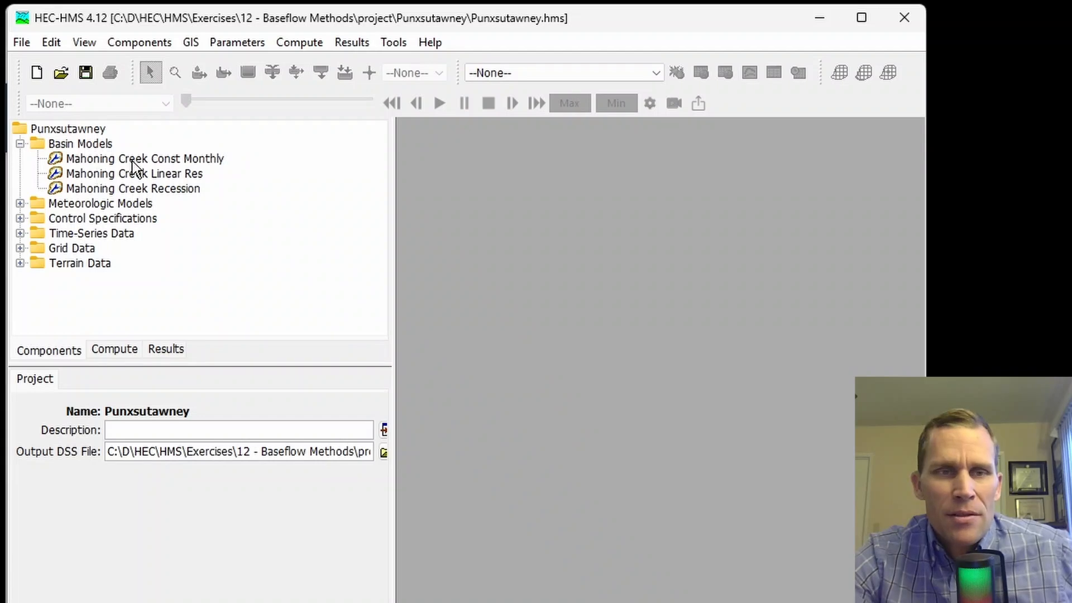
pyautogui.doubleClick(167, 159)
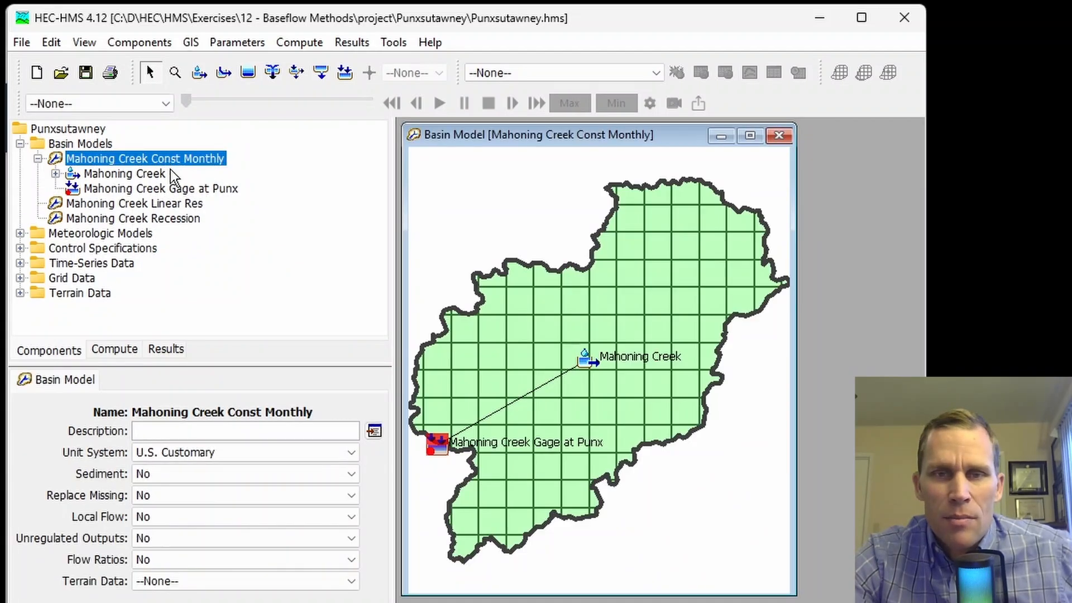
pyautogui.click(750, 135)
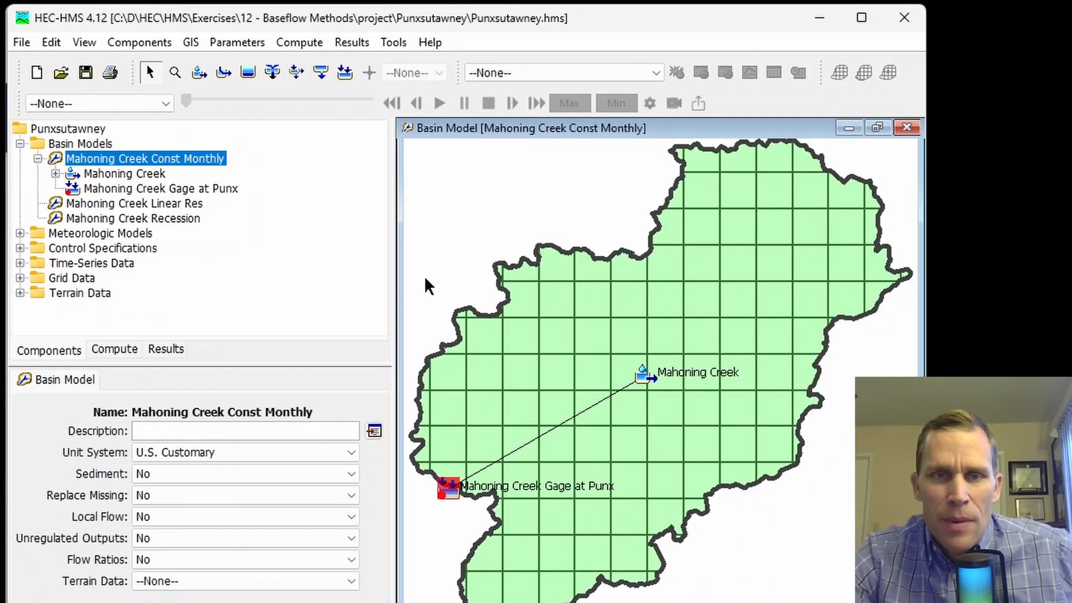
pyautogui.moveTo(392, 289); pyautogui.dragTo(353, 288)
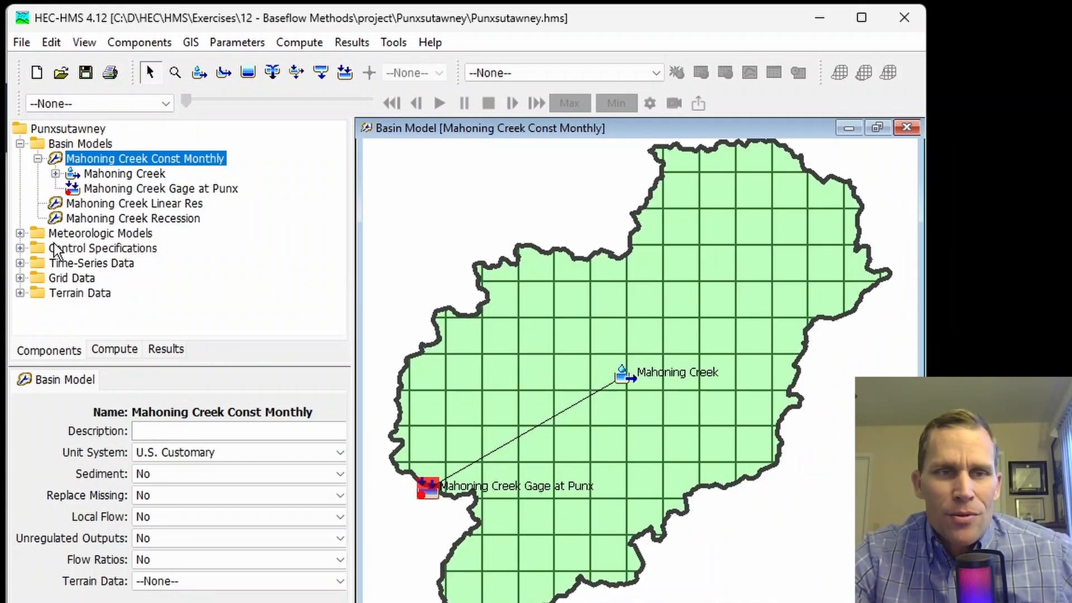
# Step: Show the September 2018 control specification, highlighting its 07Sep2018 start and 24Sep2018 end dates
pyautogui.click(20, 234)
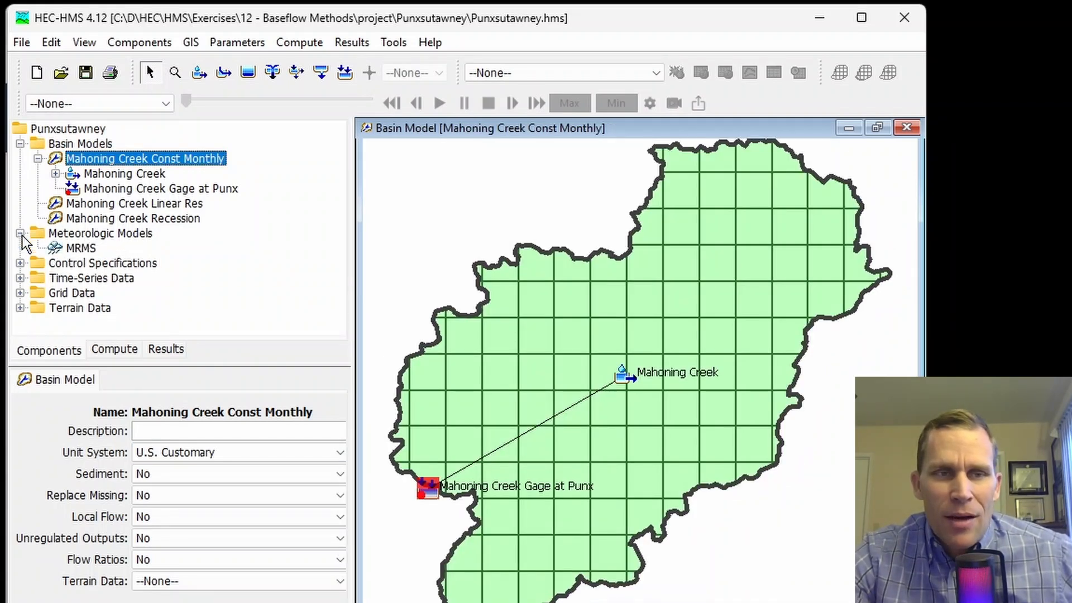
pyautogui.click(19, 263)
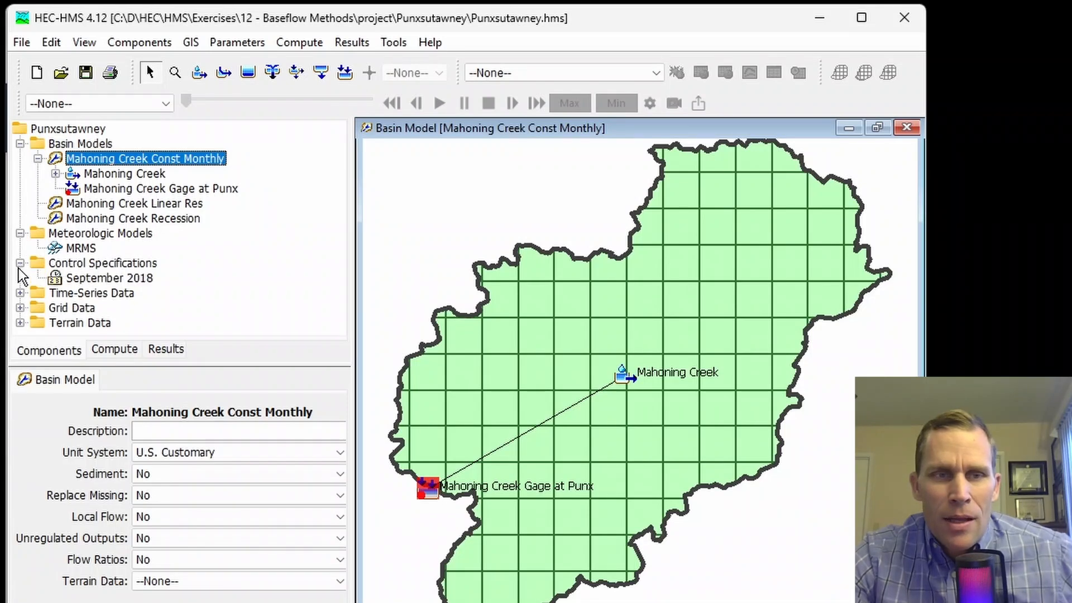
pyautogui.click(102, 278)
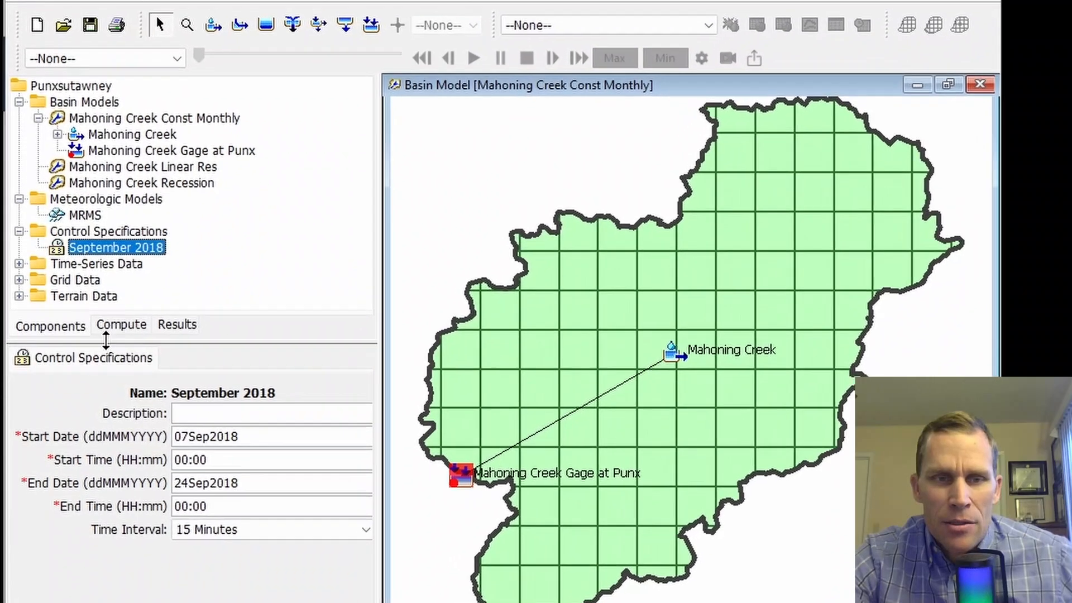
pyautogui.moveTo(251, 438); pyautogui.dragTo(143, 433)
pyautogui.click(239, 483)
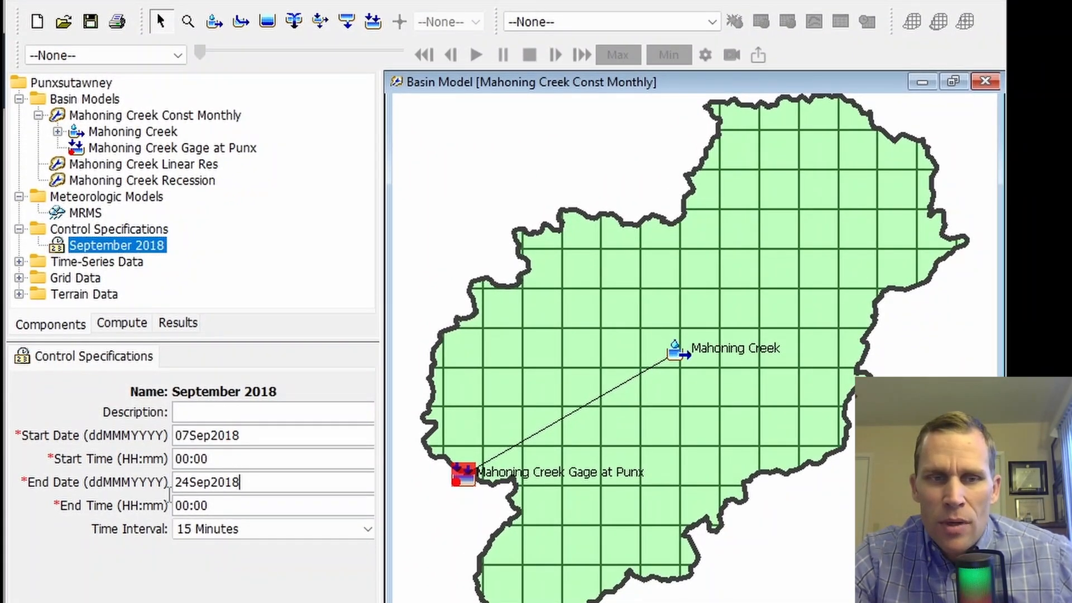
pyautogui.moveTo(169, 492); pyautogui.dragTo(151, 484)
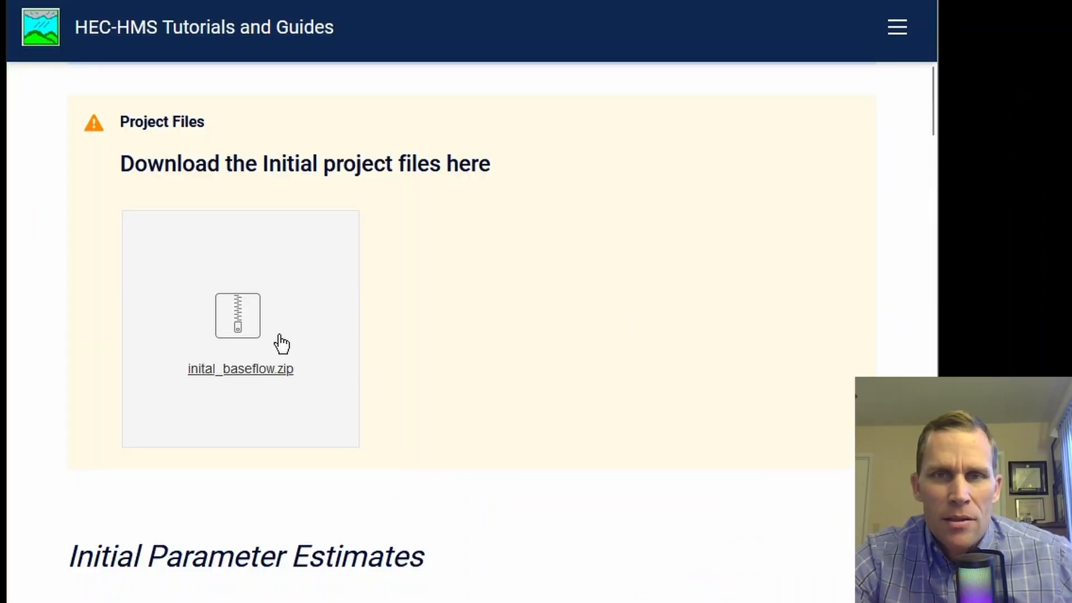
pyautogui.scroll(-7, 489, 360)
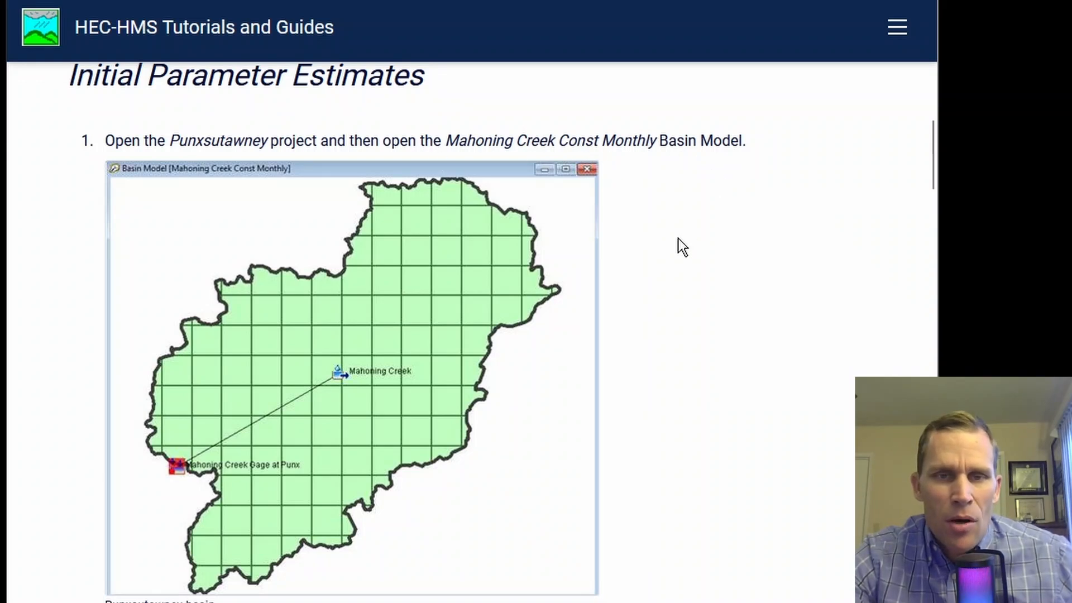
pyautogui.scroll(-7, 622, 270)
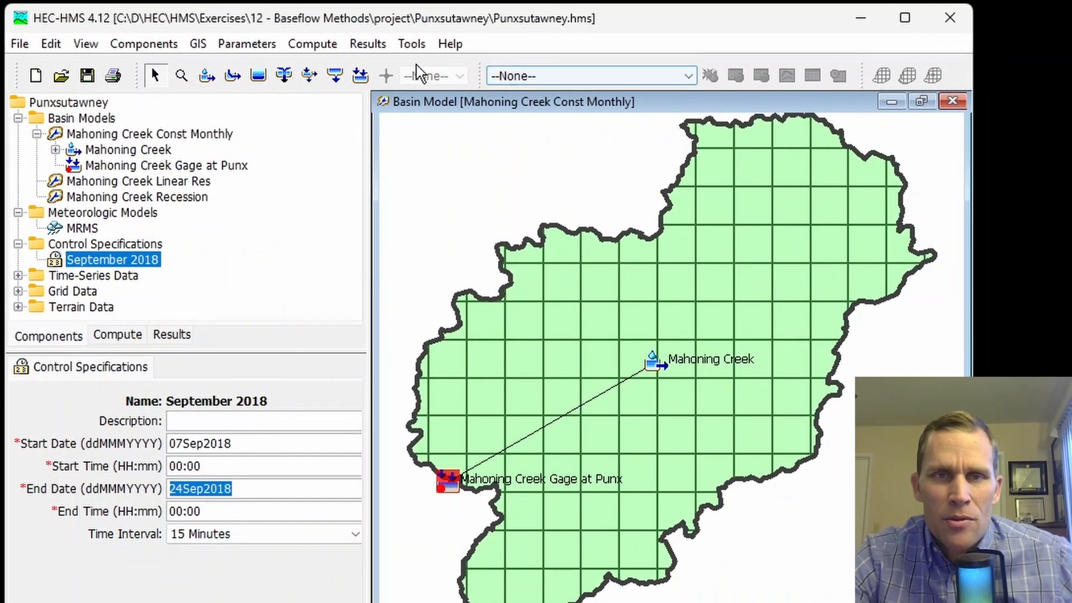
pyautogui.click(582, 78)
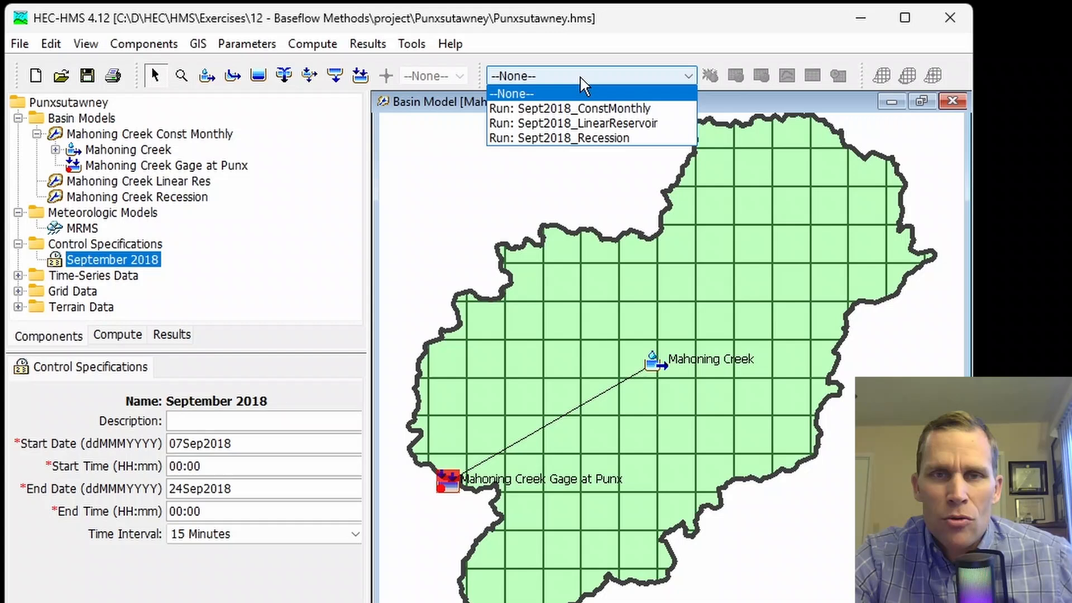
# Step: Make Sept2018_ConstMonthly the current run and compute it
pyautogui.click(592, 115)
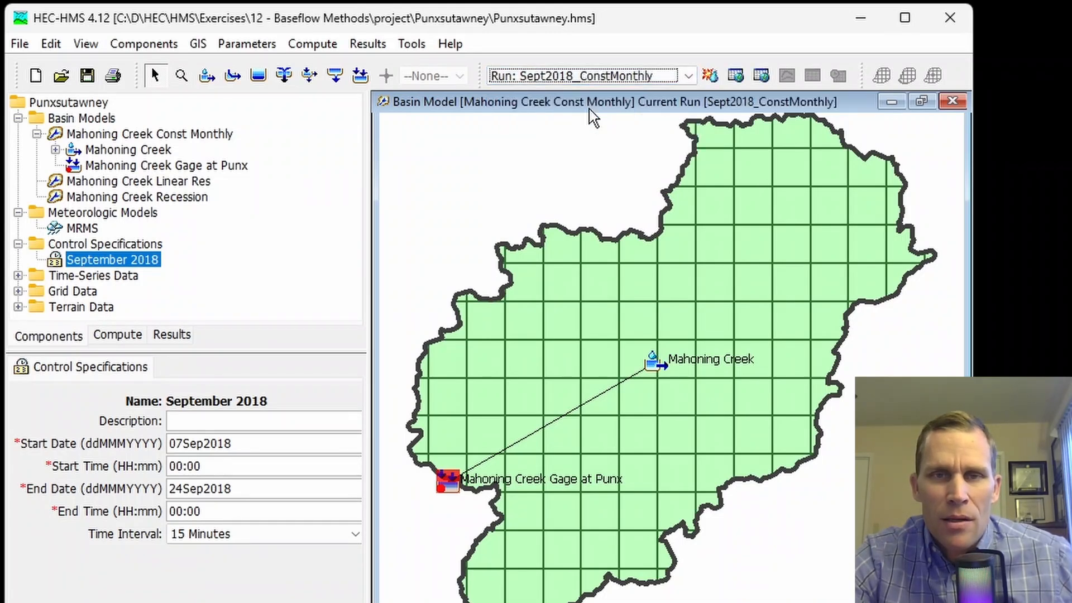
pyautogui.click(720, 76)
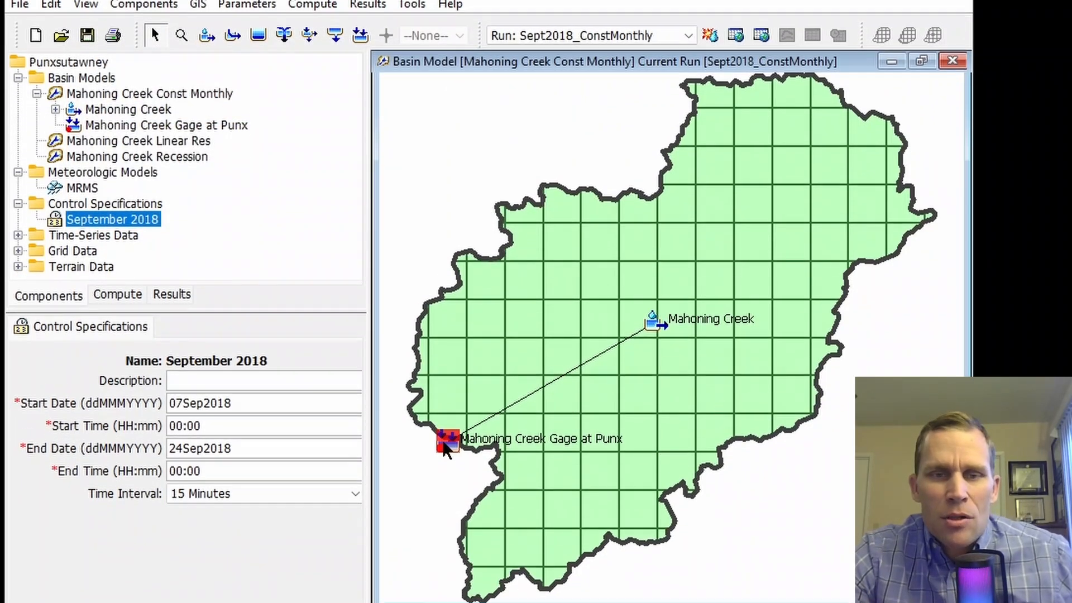
# Step: View the Mahoning Creek Gage at Punx graph, comparing computed Outflow with observed flow, then close it
pyautogui.click(451, 483)
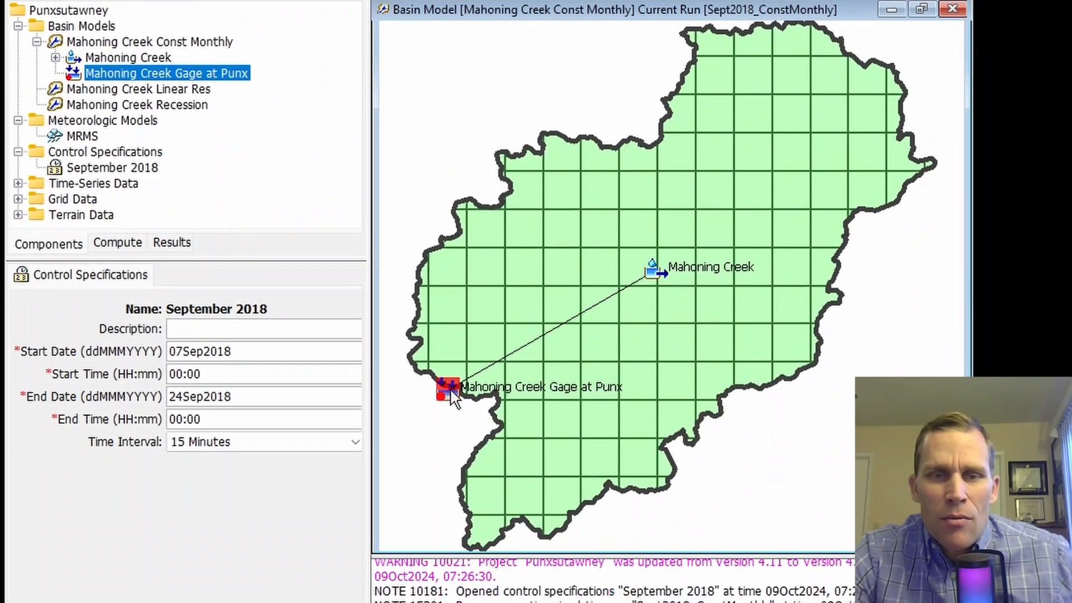
pyautogui.rightClick(453, 399)
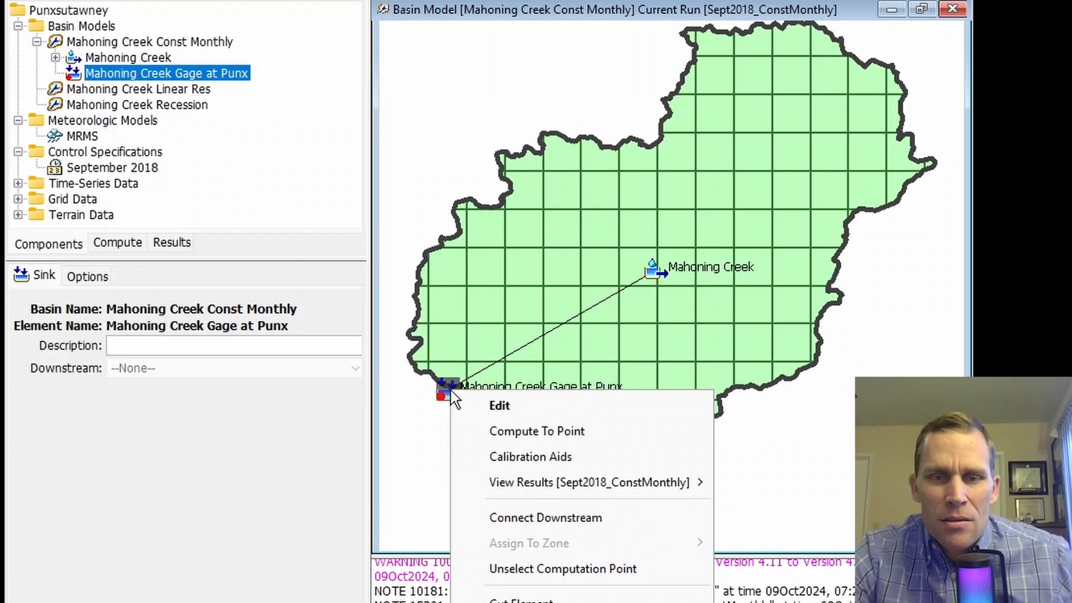
pyautogui.moveTo(633, 491)
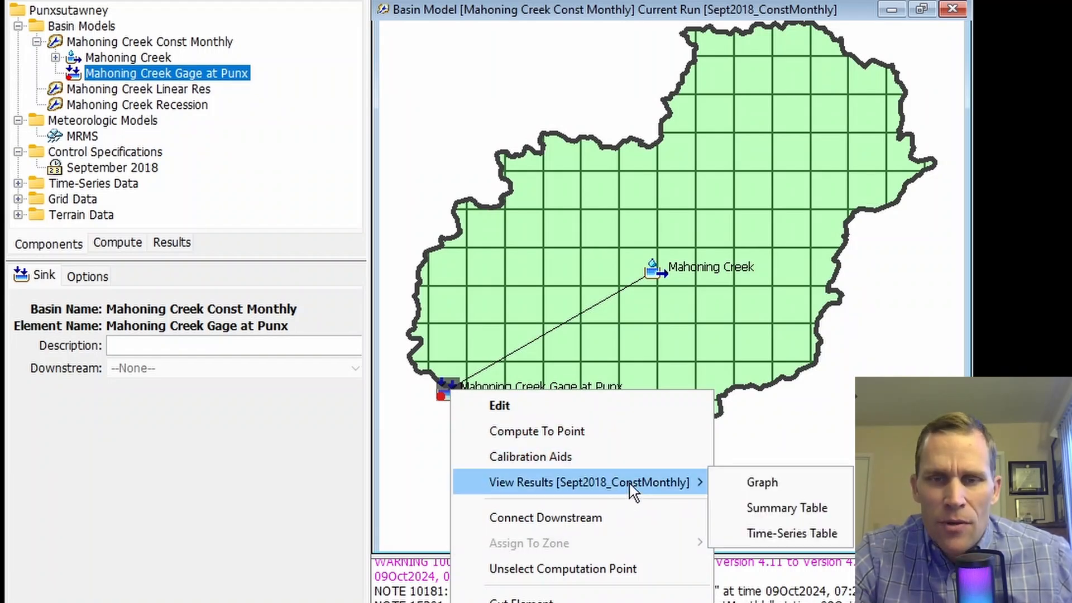
pyautogui.click(755, 482)
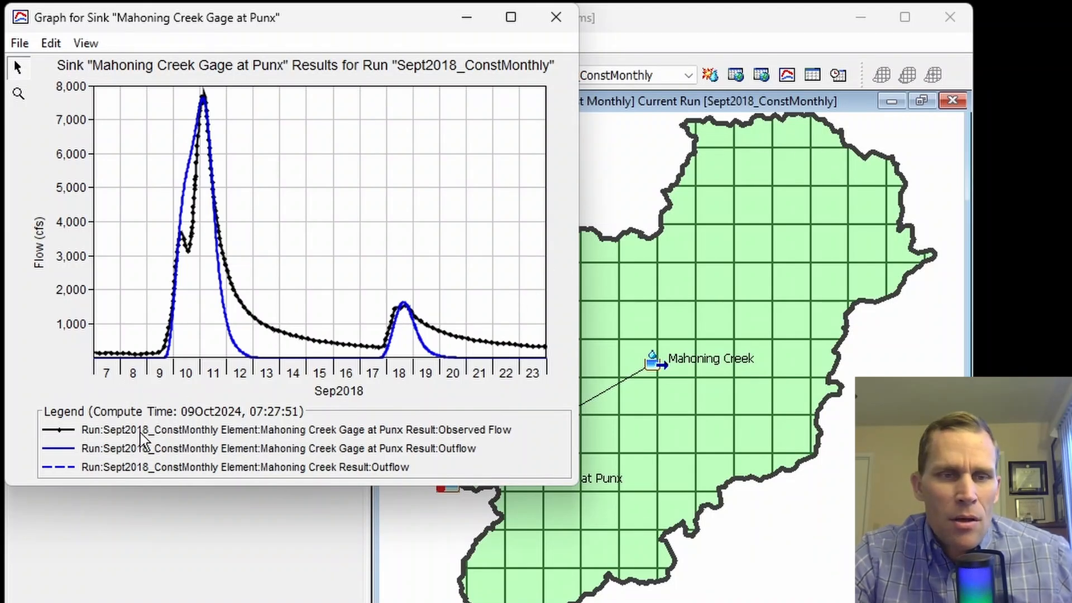
pyautogui.click(171, 432)
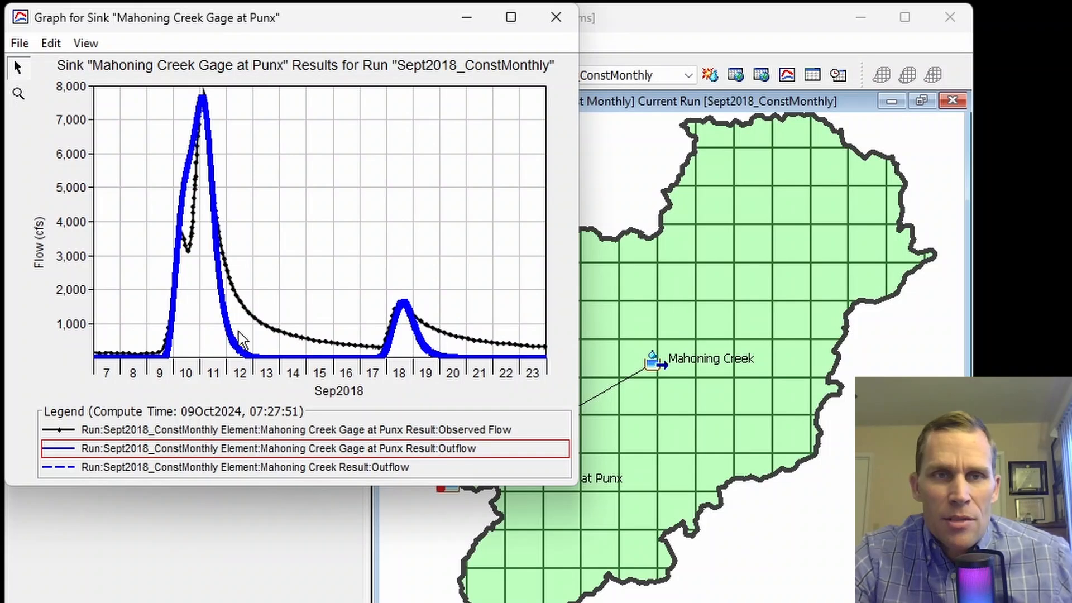
pyautogui.moveTo(310, 31); pyautogui.dragTo(347, 47)
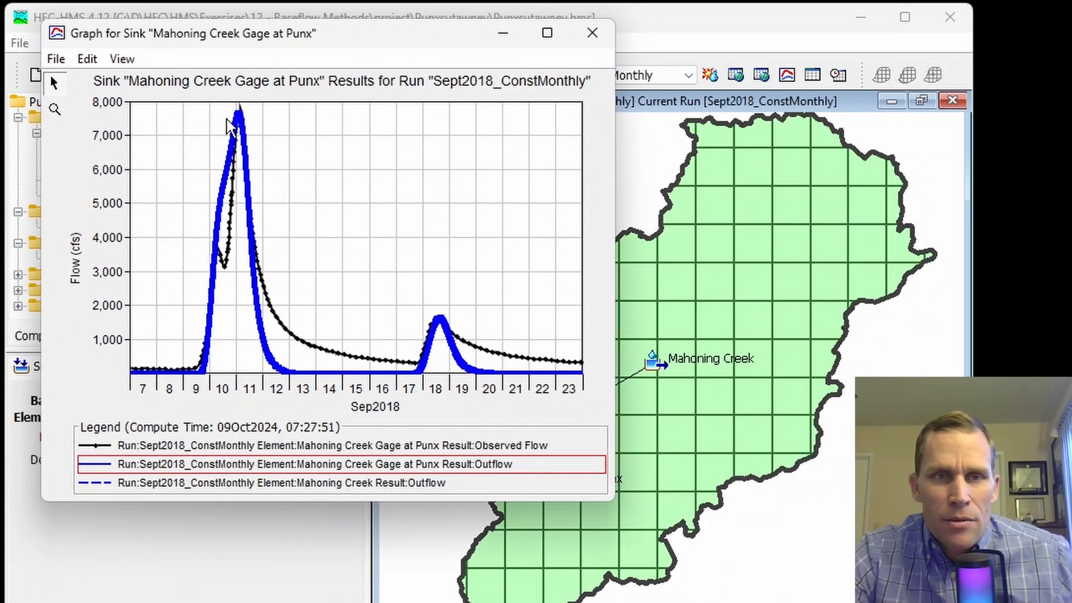
pyautogui.moveTo(242, 123)
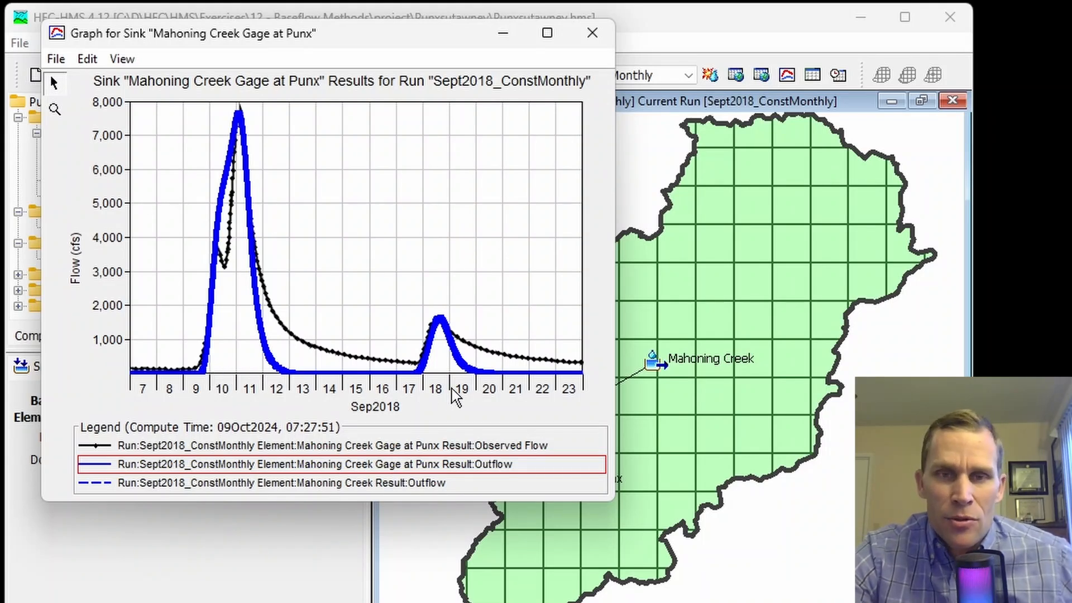
pyautogui.click(593, 33)
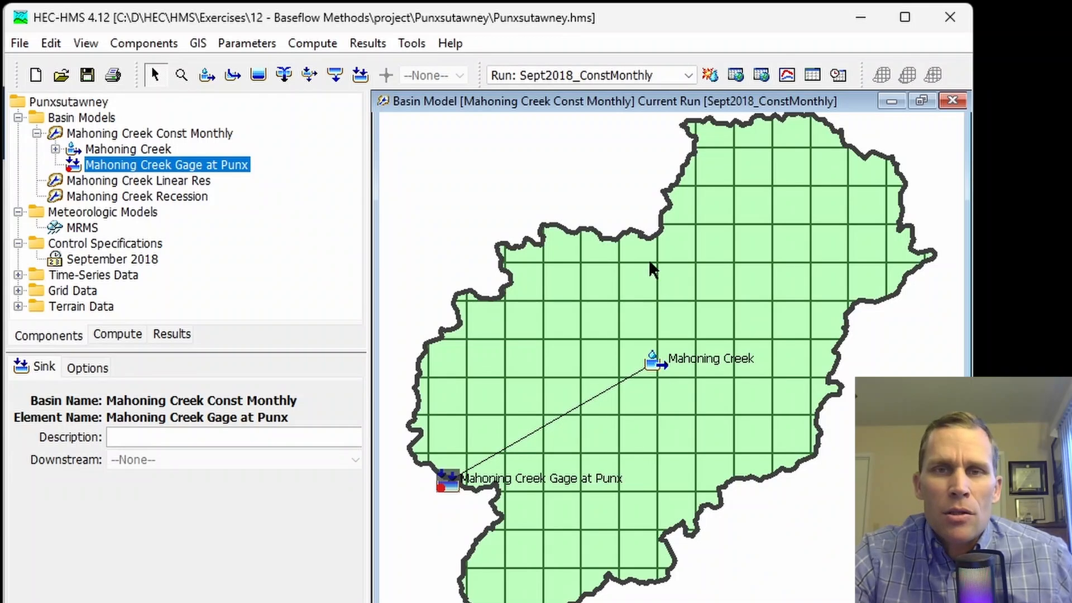
pyautogui.click(814, 79)
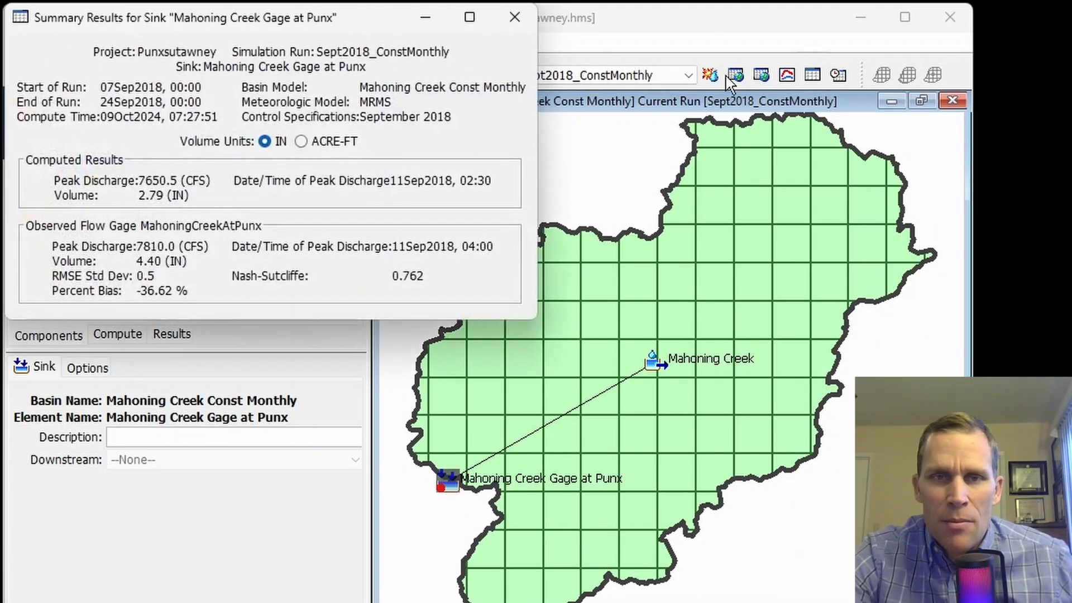
pyautogui.moveTo(365, 8); pyautogui.dragTo(481, 67)
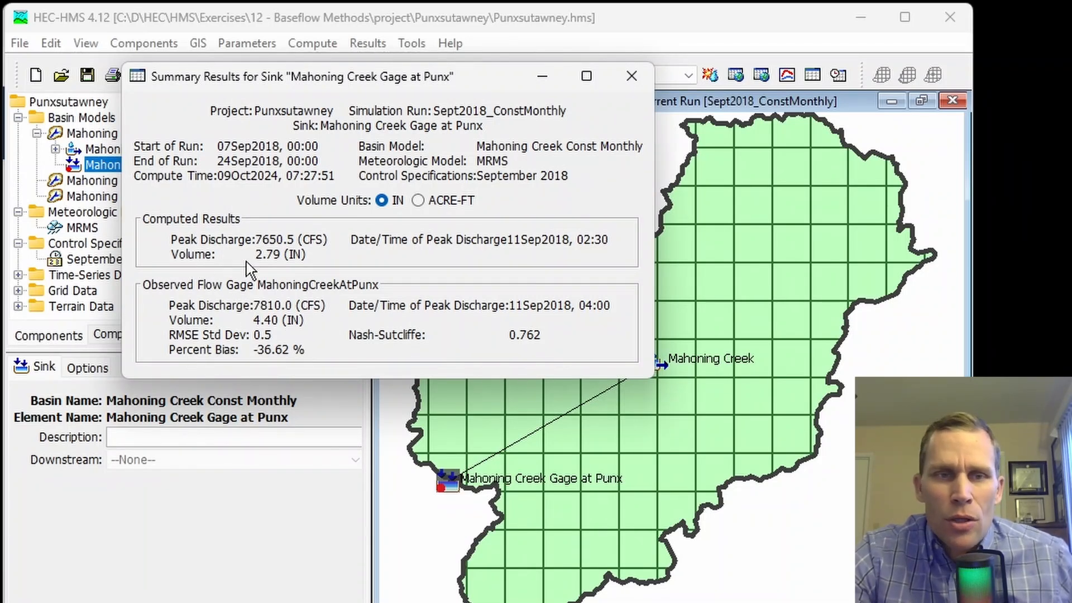
pyautogui.click(418, 201)
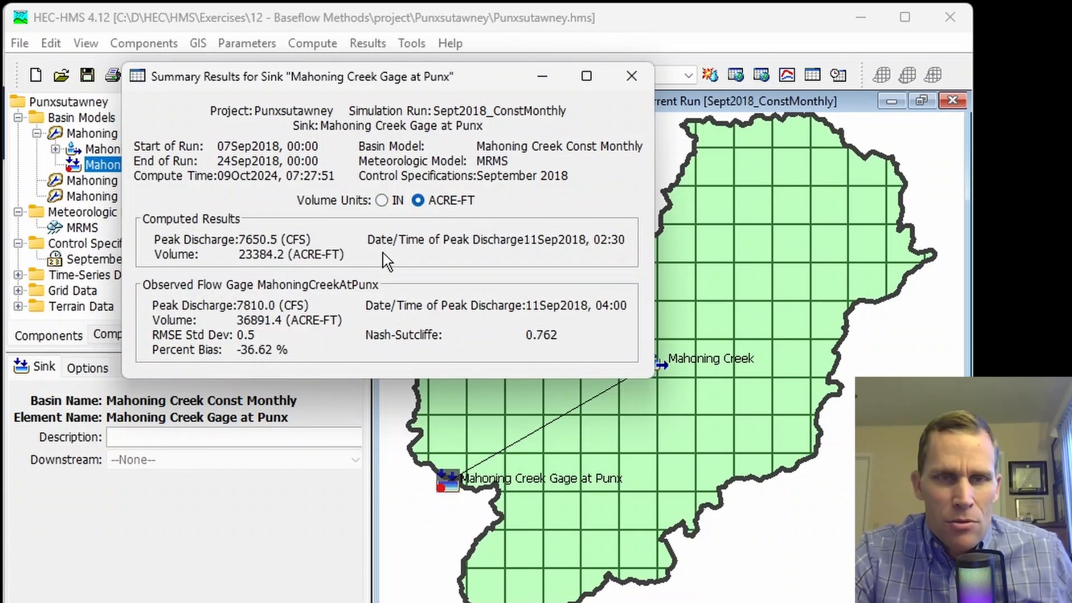
pyautogui.click(382, 201)
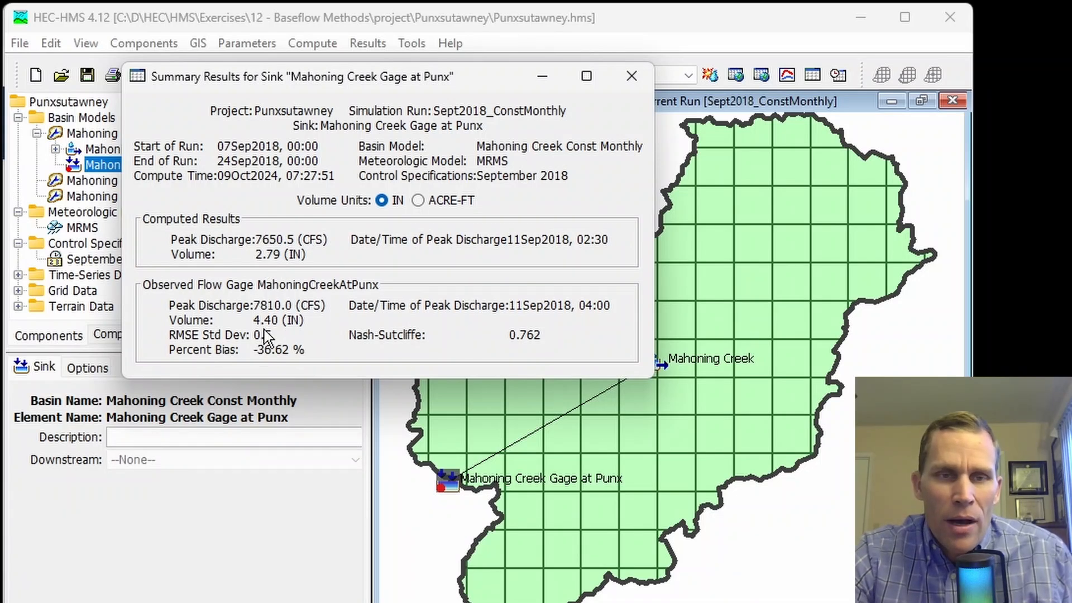
pyautogui.click(631, 75)
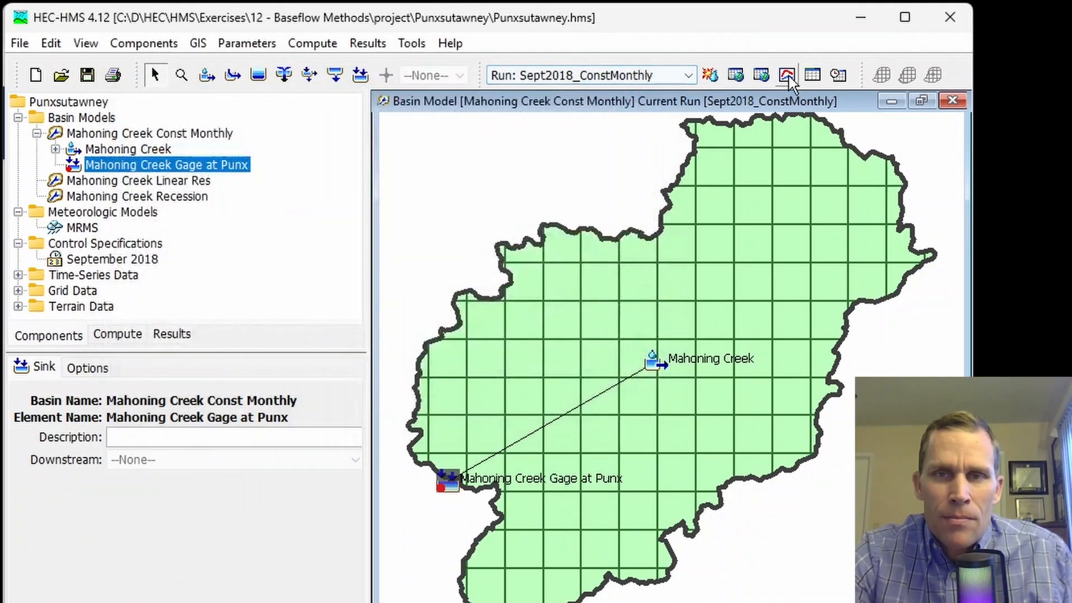
# Step: Zoom twice into the gage hydrograph's peak, then zoom back out to the full graph
pyautogui.click(786, 75)
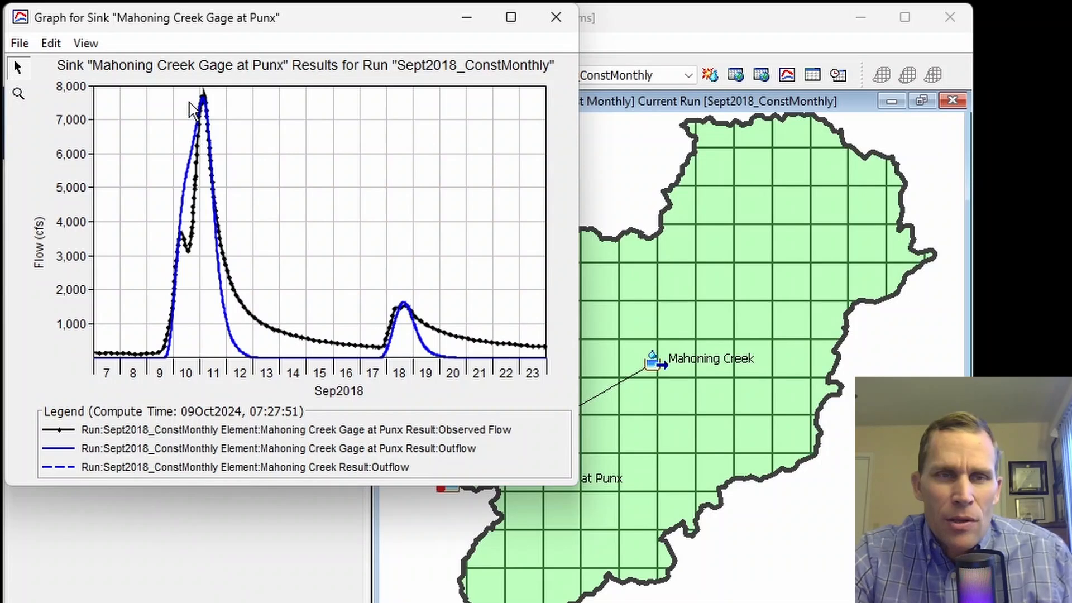
pyautogui.click(18, 93)
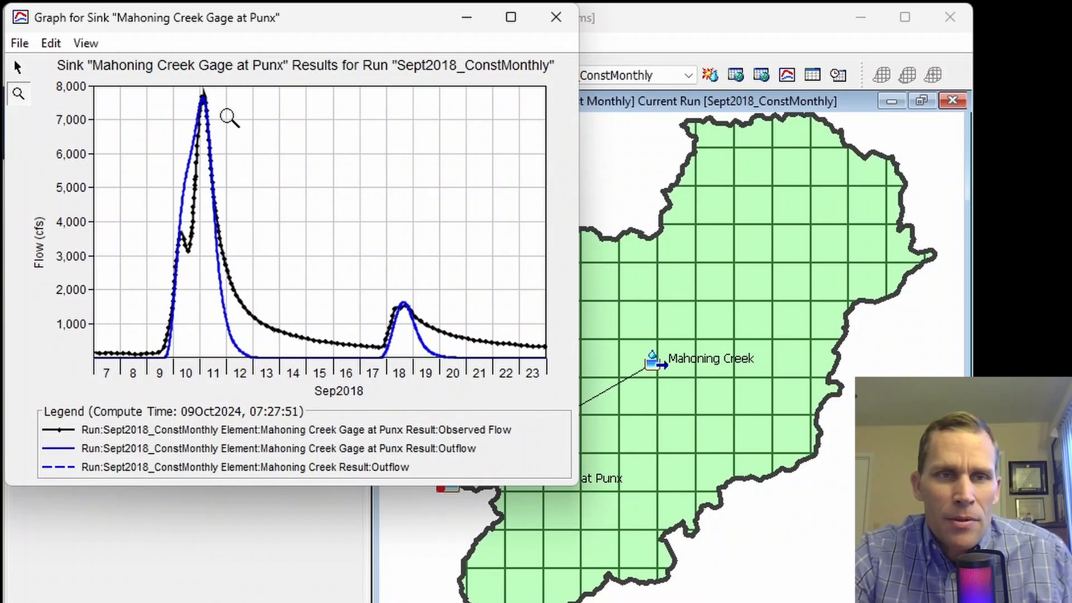
pyautogui.moveTo(220, 105); pyautogui.dragTo(151, 83)
pyautogui.moveTo(283, 101); pyautogui.dragTo(492, 270)
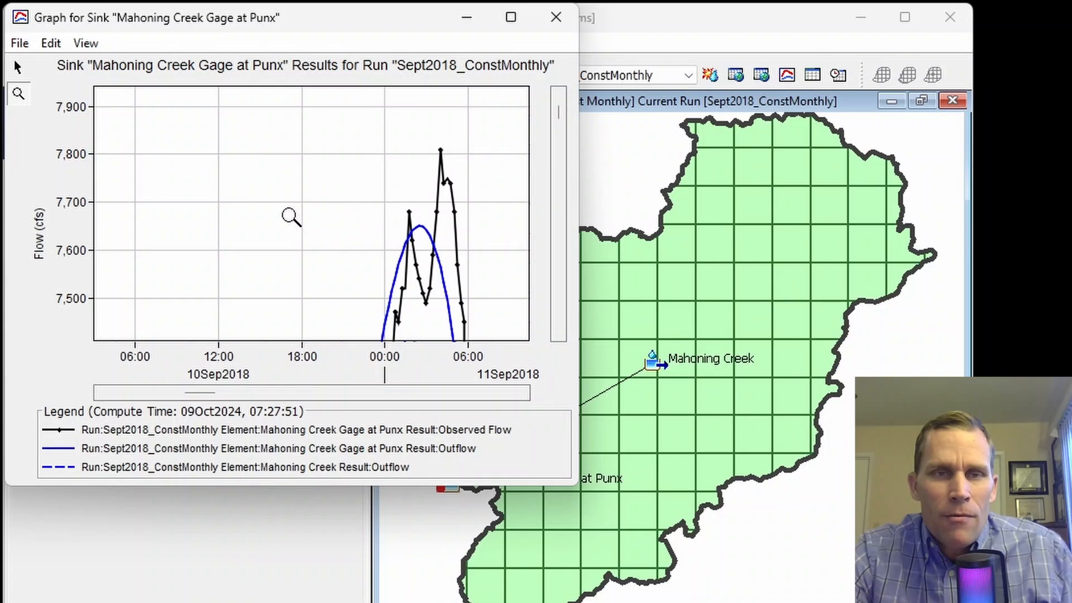
pyautogui.rightClick(289, 215)
pyautogui.rightClick(289, 215)
pyautogui.rightClick(289, 215)
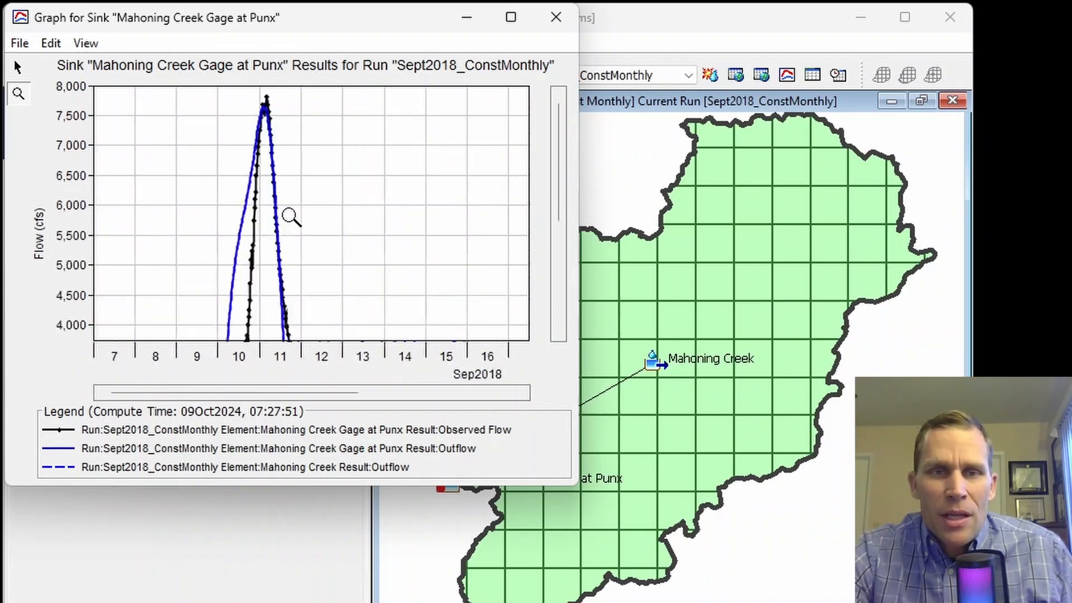
pyautogui.rightClick(289, 215)
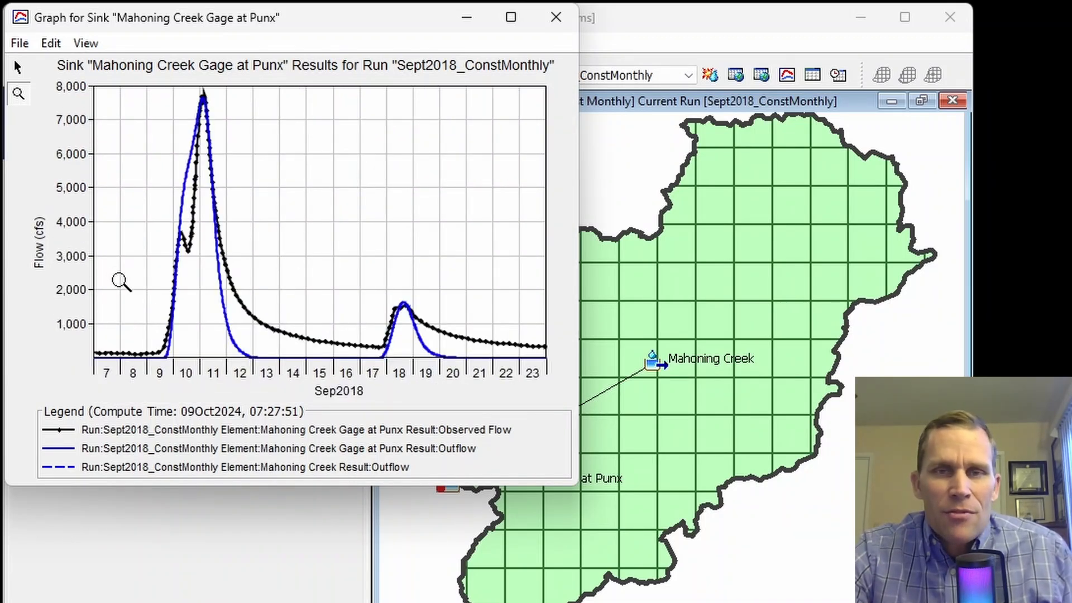
pyautogui.moveTo(181, 350)
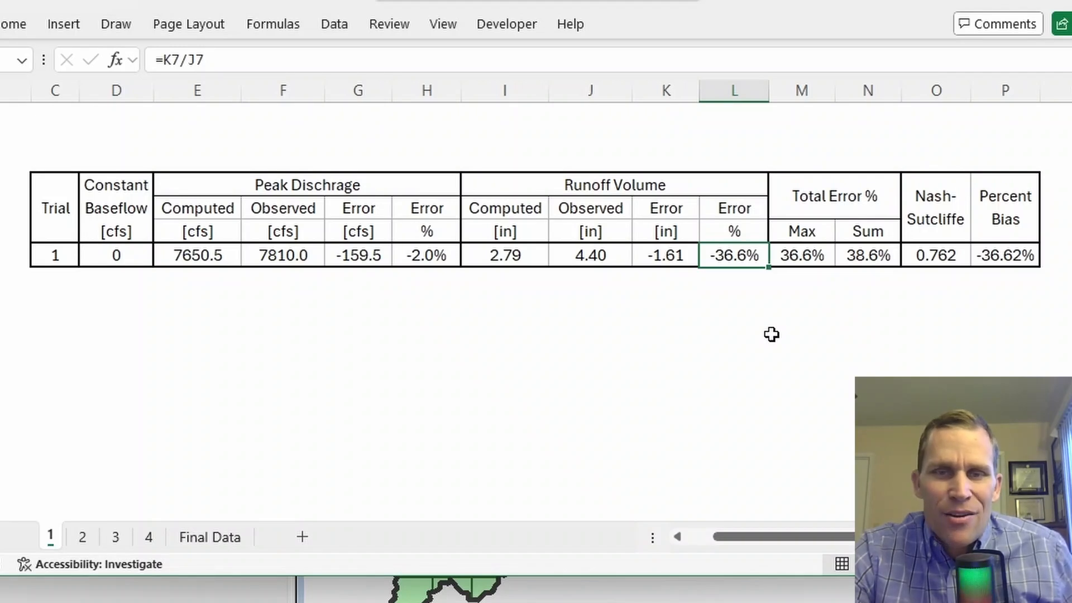
# Step: Check Trial 1's Nash-Sutcliffe value 0.762 in cell O7, then return to HEC-HMS
pyautogui.click(924, 251)
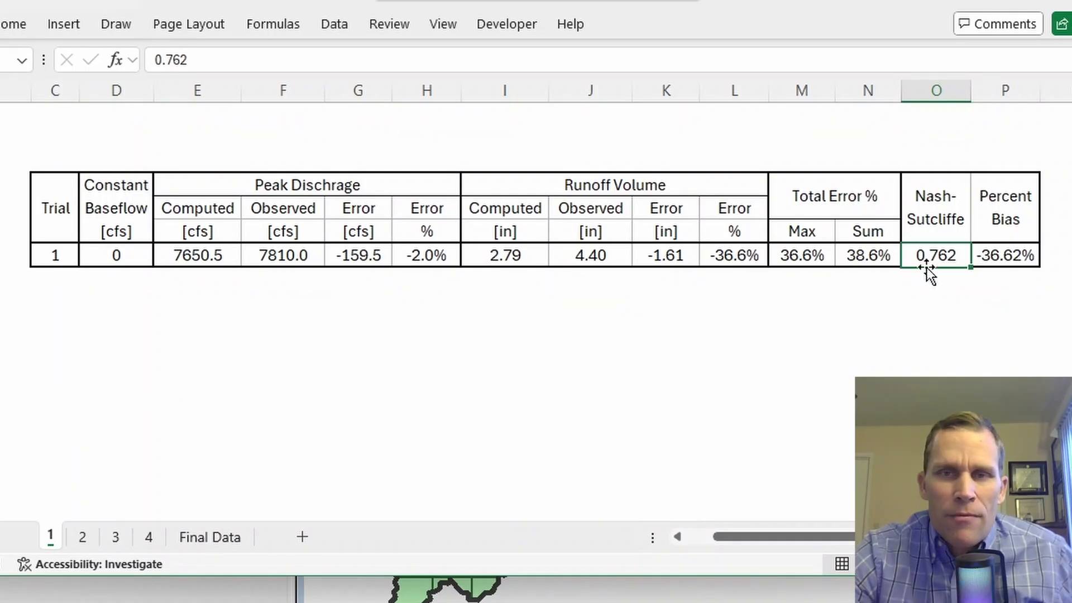
pyautogui.click(251, 580)
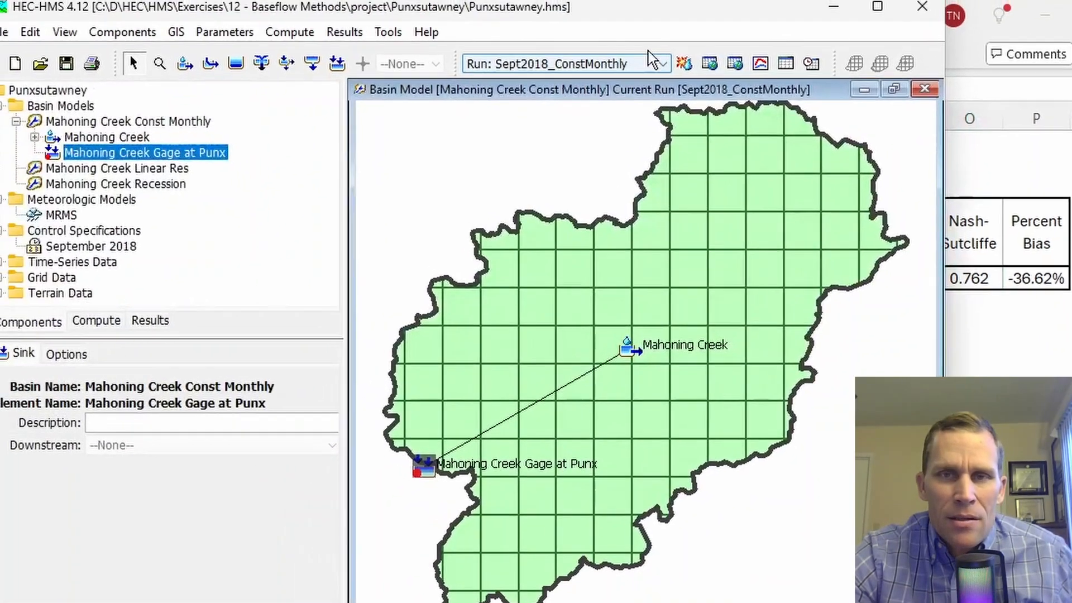
# Step: Confirm the gage summary's Nash-Sutcliffe 0.762 and bias -36.62%, close it and minimize Excel
pyautogui.click(785, 63)
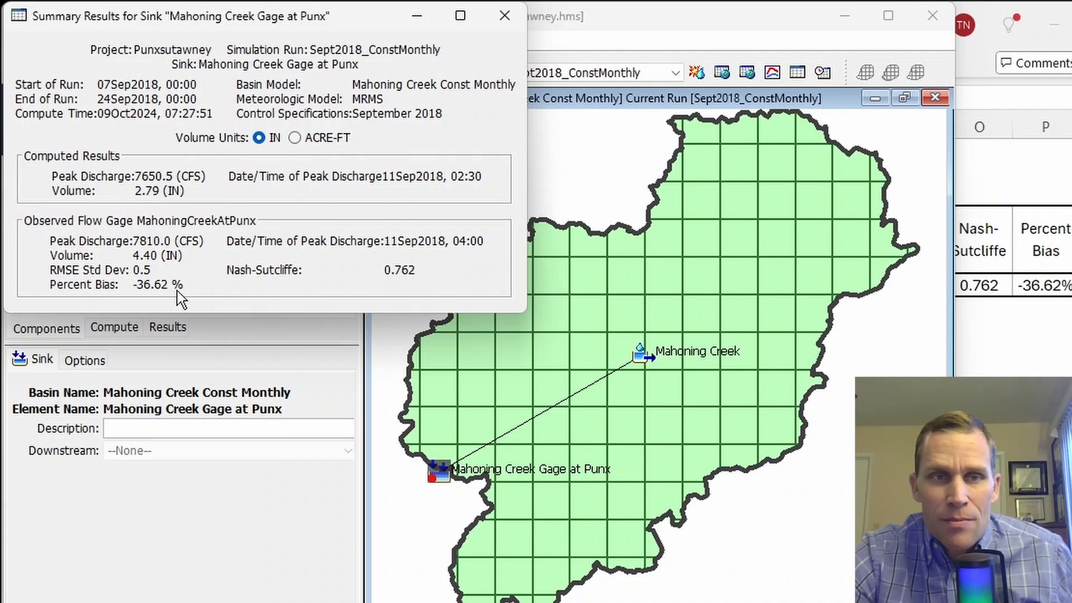
pyautogui.click(508, 15)
pyautogui.click(1060, 24)
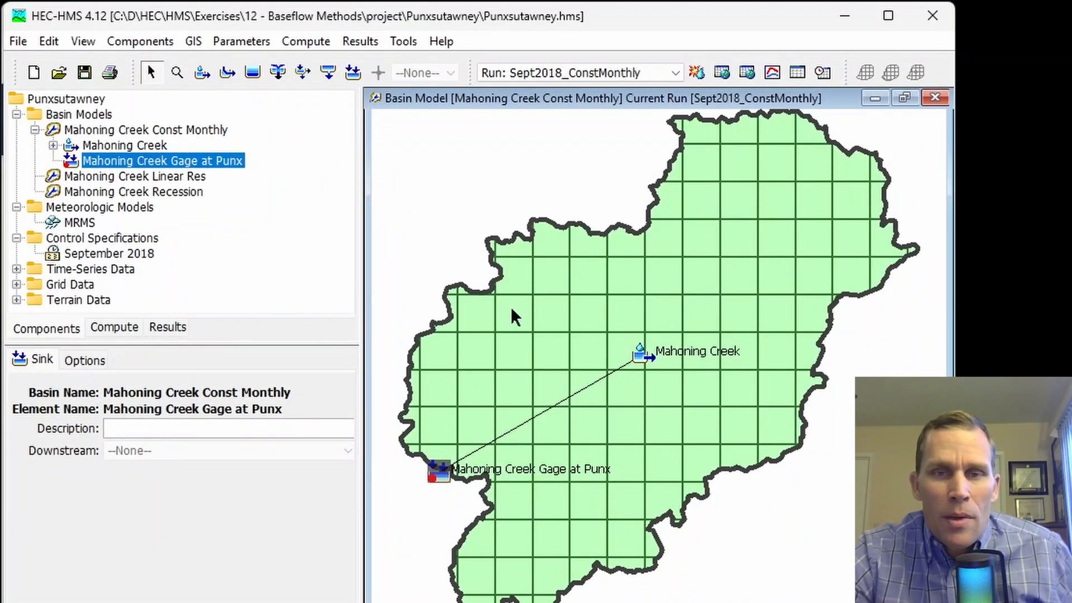
# Step: Switch Mahoning Creek's baseflow method to Constant Monthly and show its empty January–December CFS fields
pyautogui.click(545, 324)
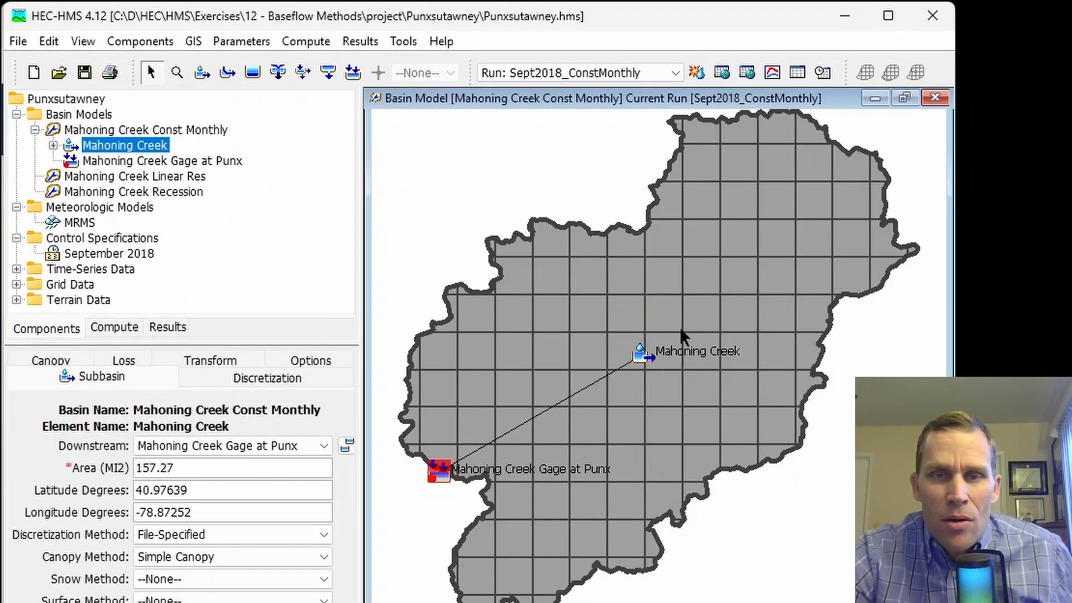
pyautogui.click(109, 146)
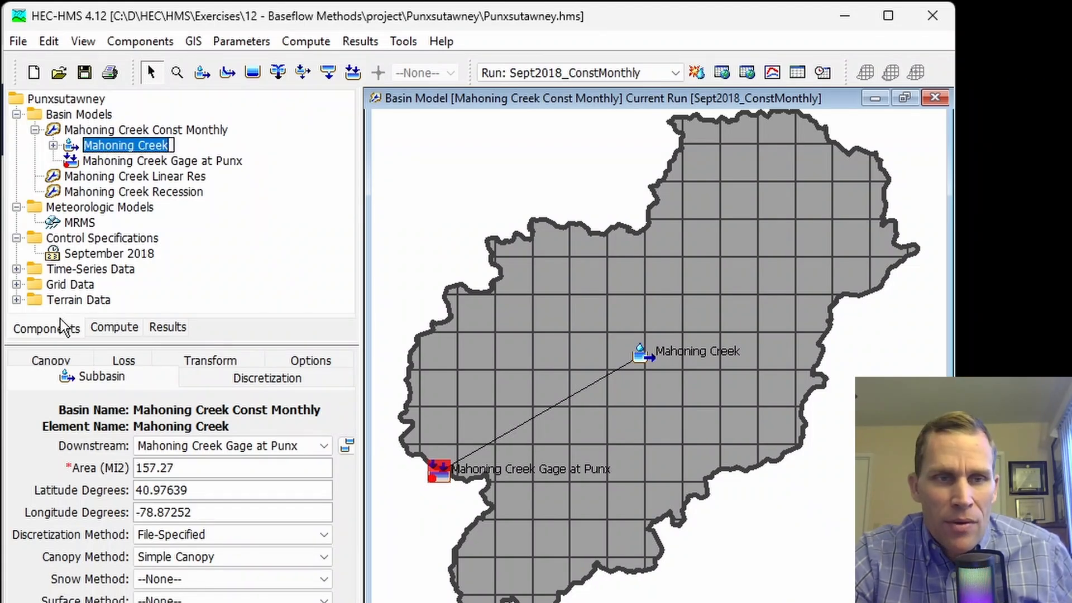
pyautogui.click(49, 335)
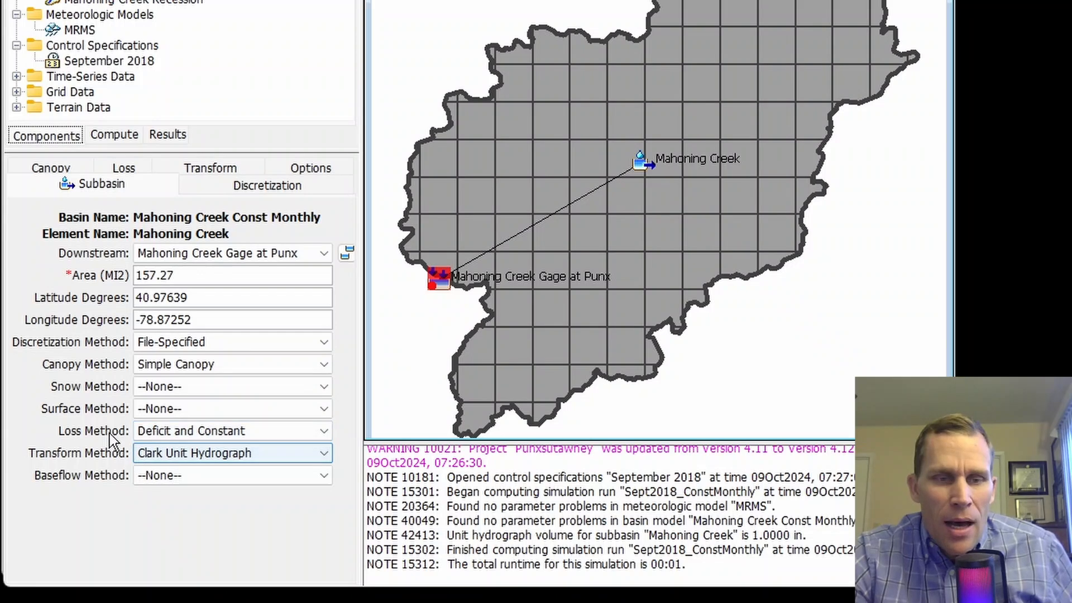
pyautogui.click(186, 484)
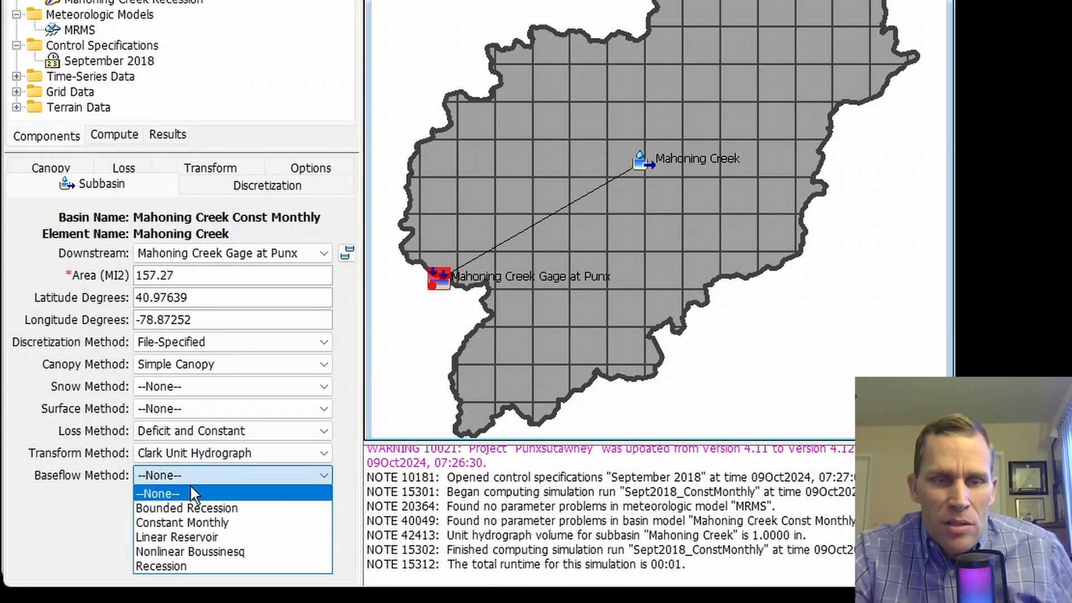
pyautogui.click(210, 522)
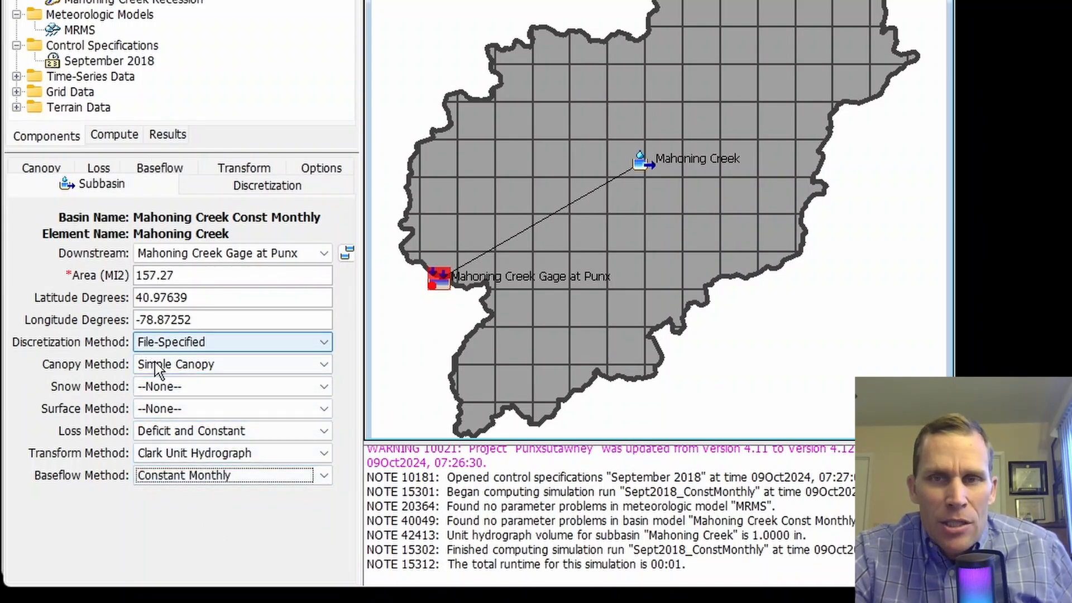
pyautogui.click(162, 174)
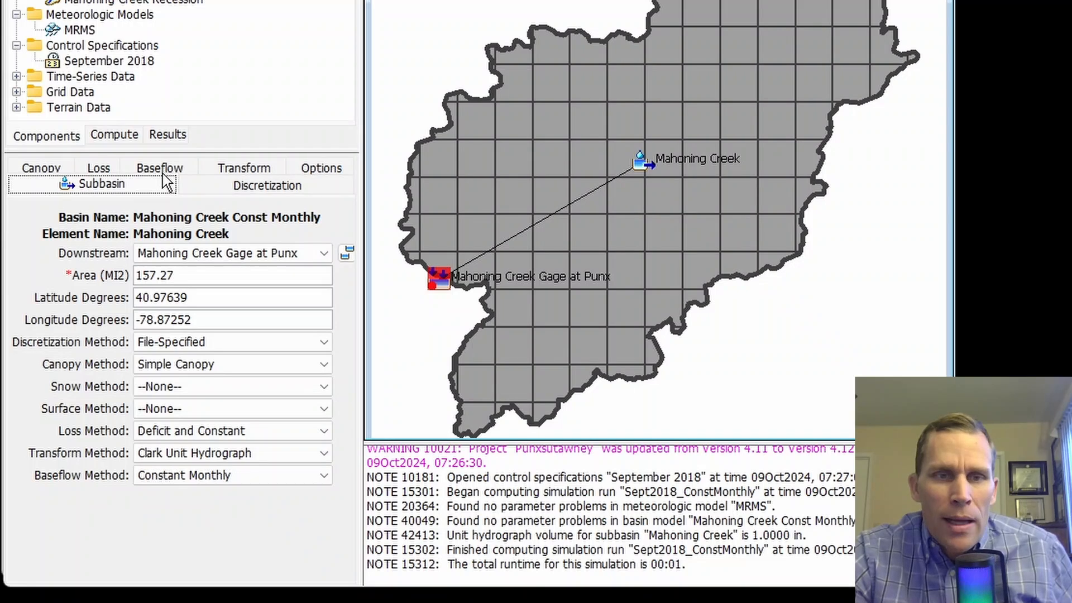
pyautogui.click(160, 173)
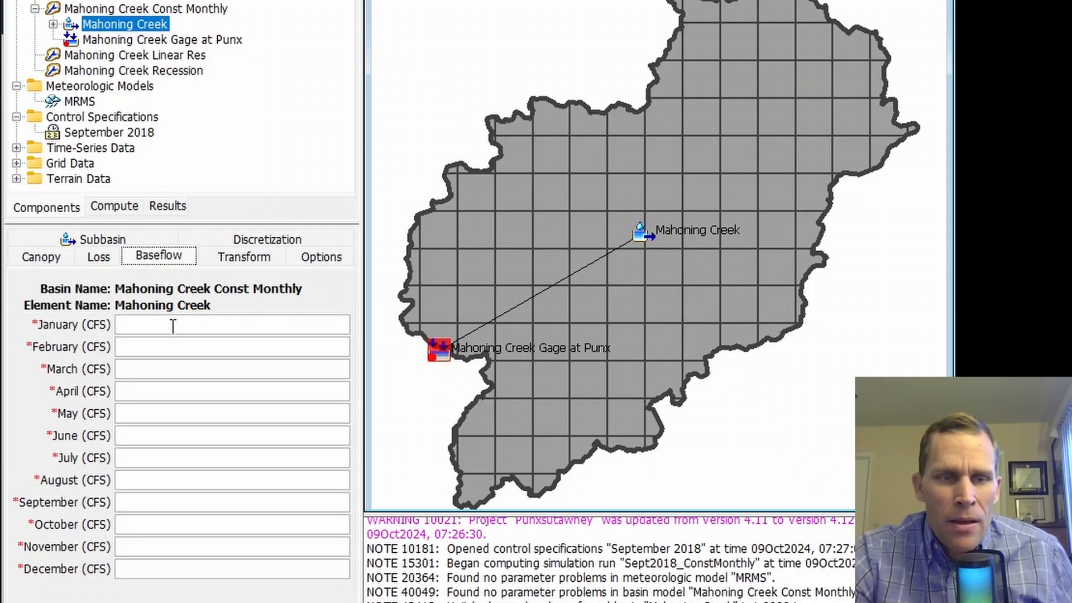
# Step: Check the September 2018 control dates, 07Sep2018 to 24Sep2018
pyautogui.click(98, 133)
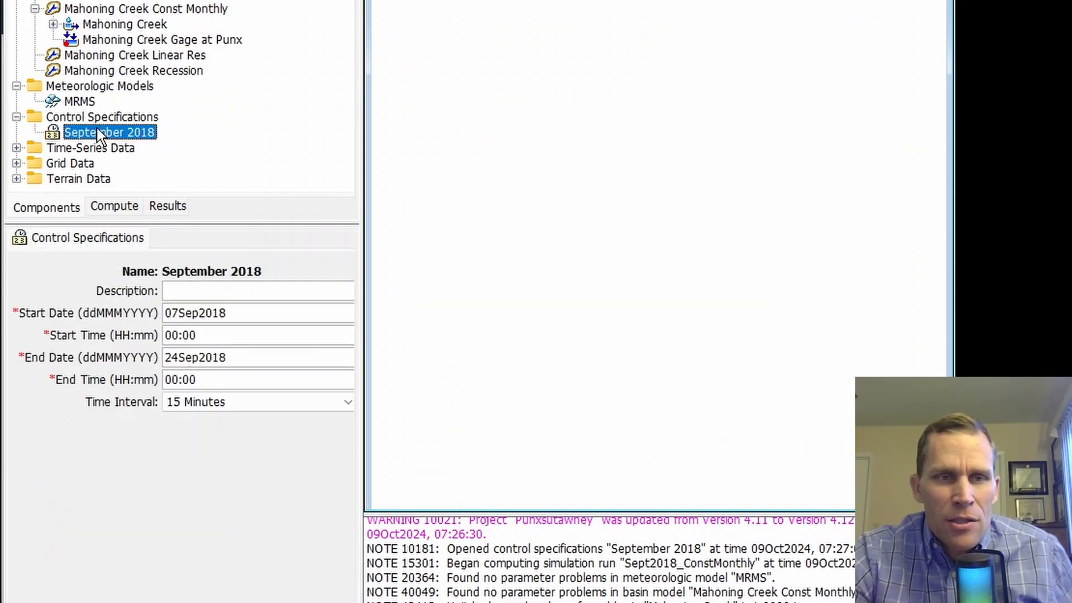
pyautogui.moveTo(229, 313); pyautogui.dragTo(152, 304)
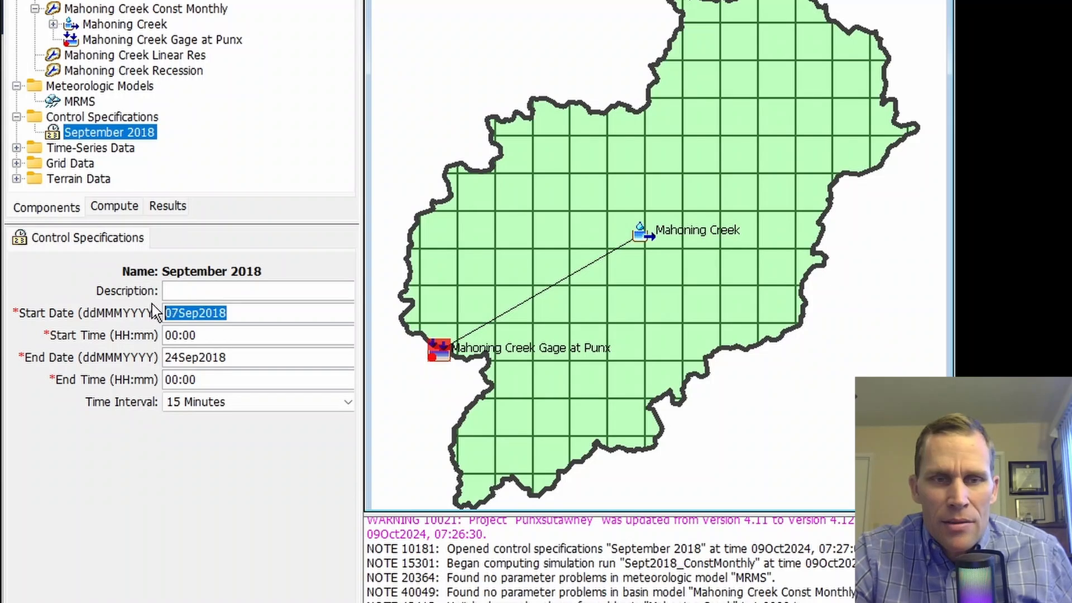
pyautogui.moveTo(229, 357); pyautogui.dragTo(148, 357)
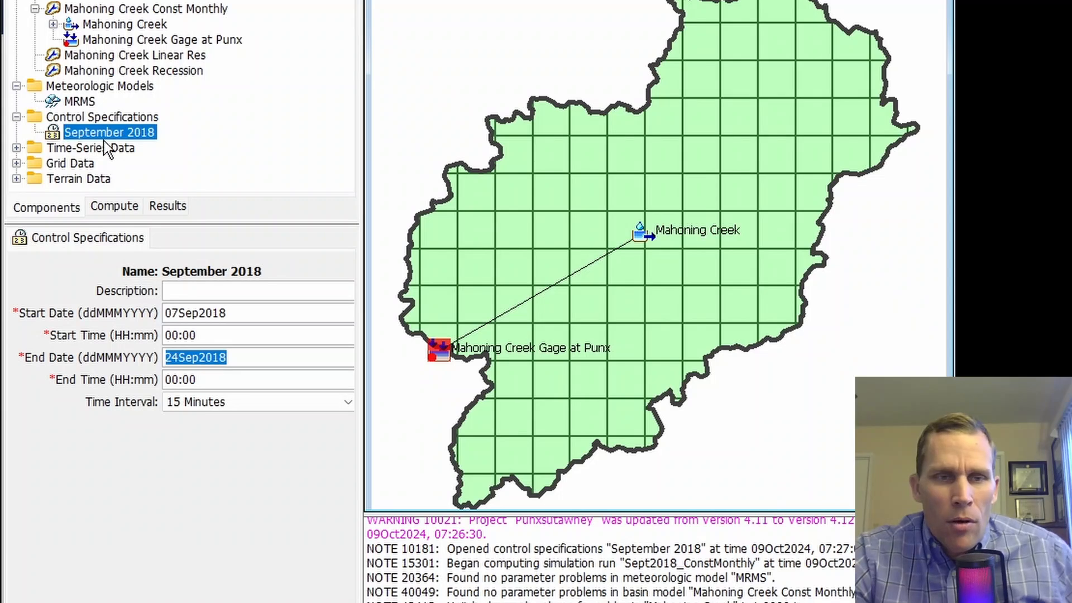
# Step: Enter 500 cfs as Mahoning Creek's September baseflow and 0 for the other months
pyautogui.click(104, 24)
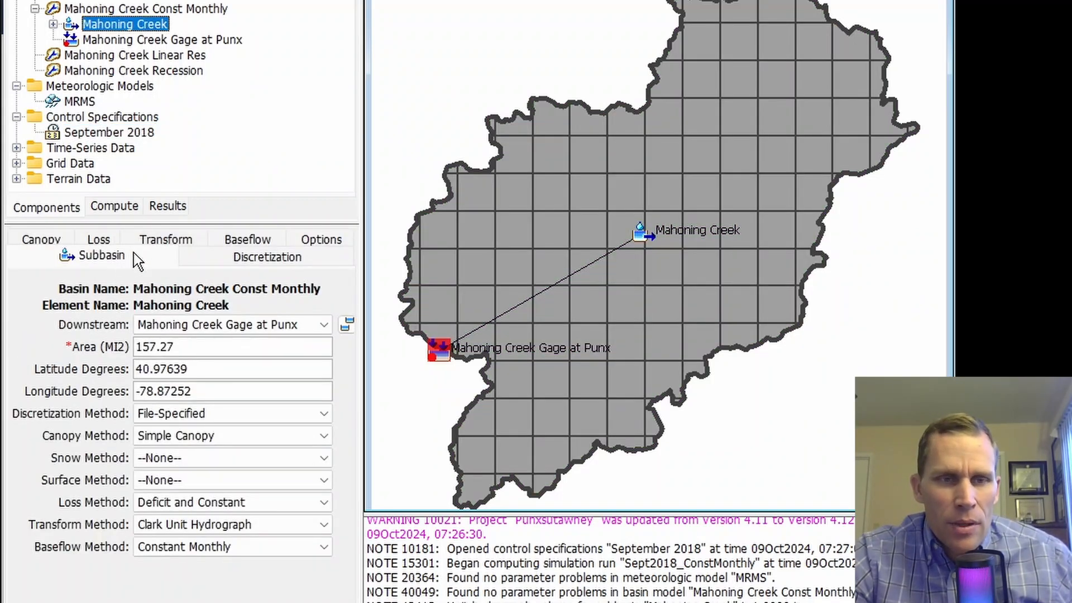
pyautogui.click(236, 246)
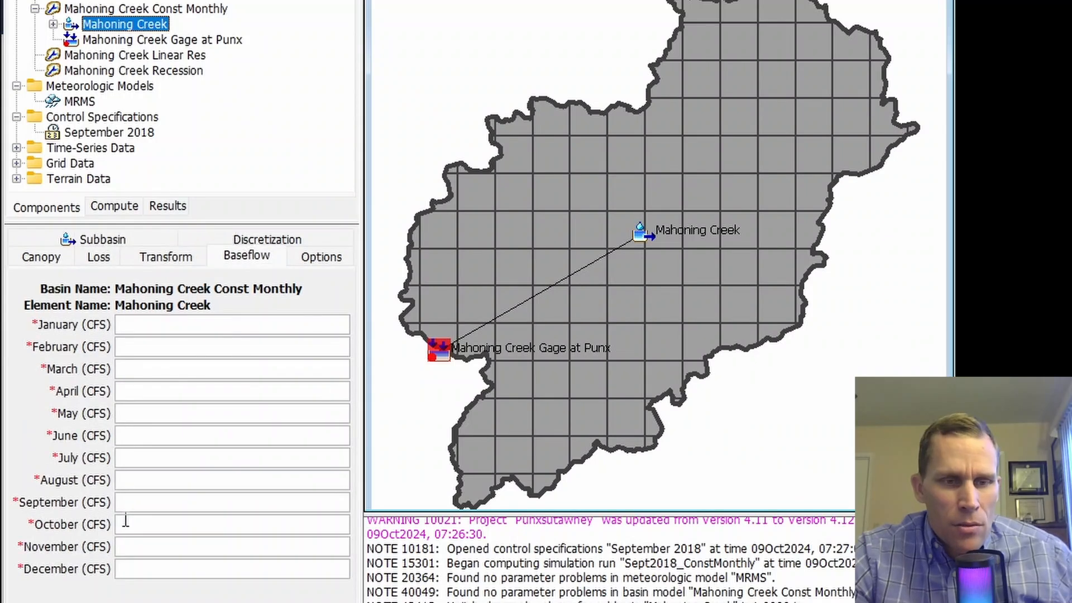
pyautogui.click(137, 506)
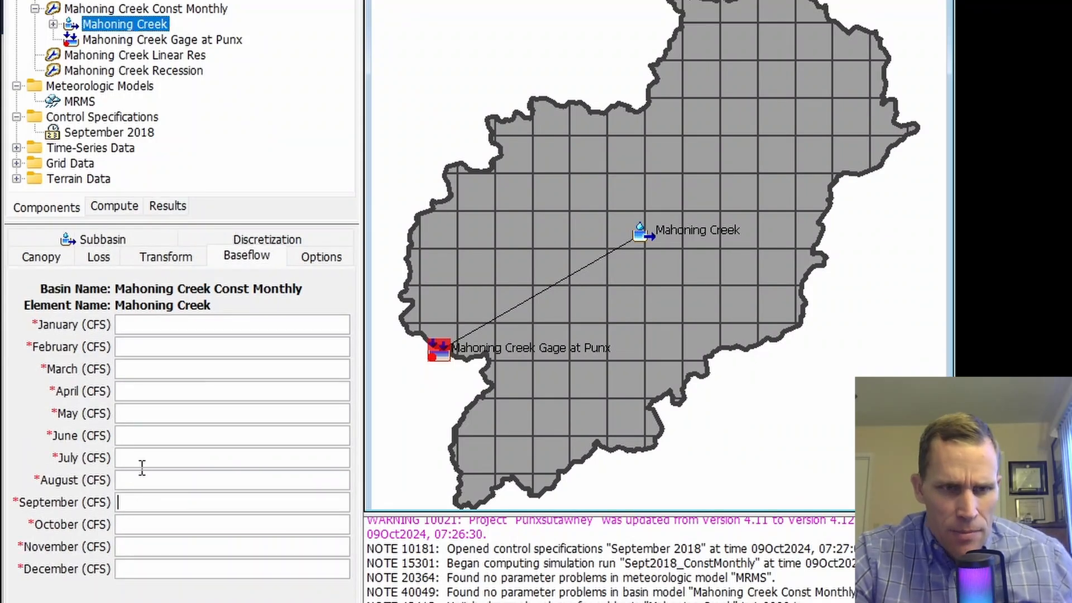
pyautogui.write('500')
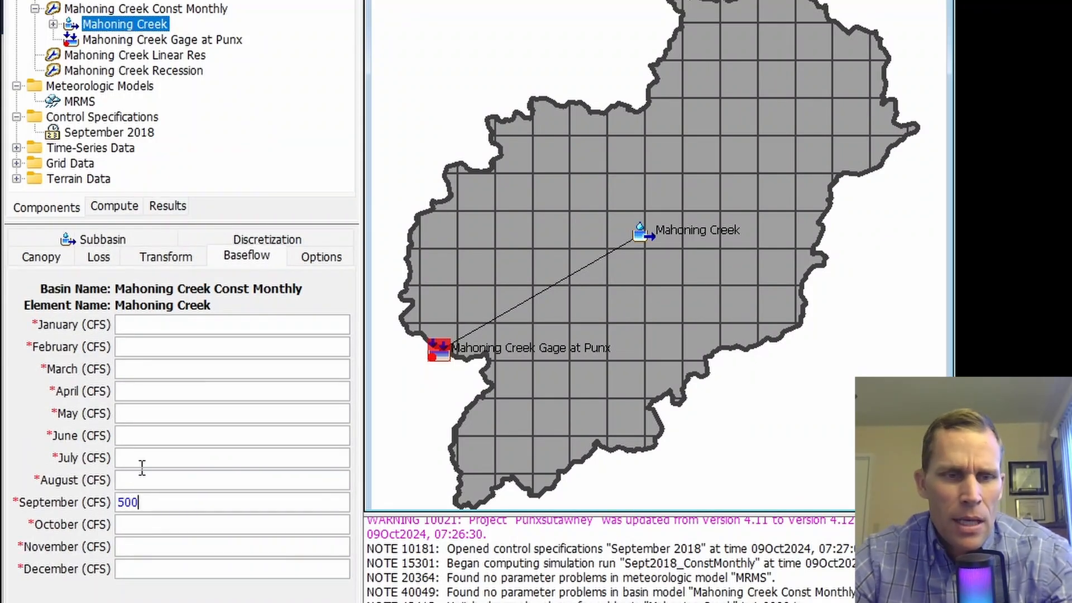
pyautogui.click(151, 329)
pyautogui.write('0')
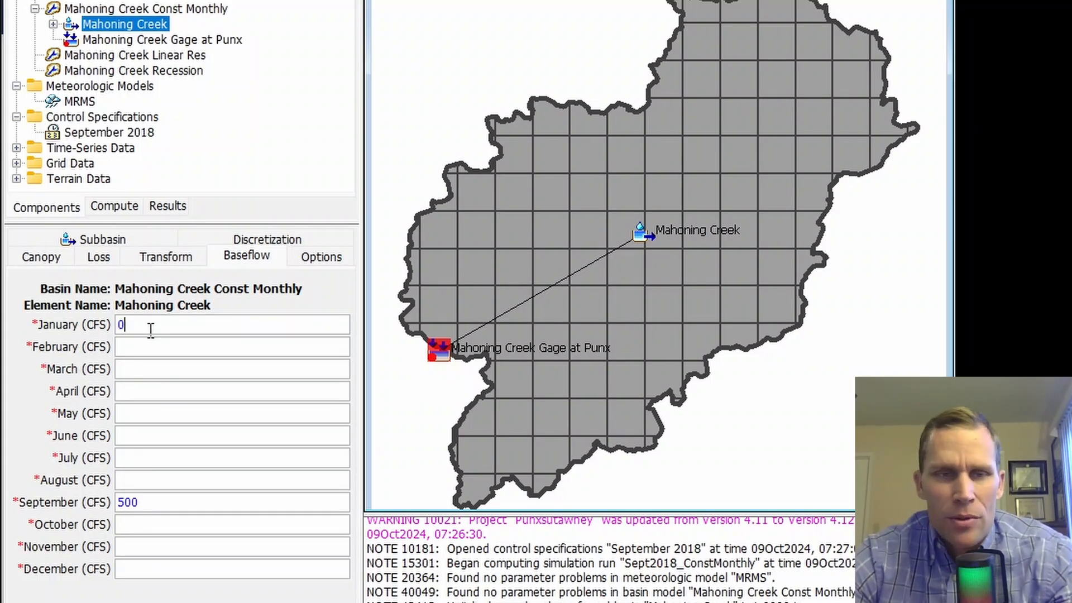
pyautogui.press('Tab')
pyautogui.write('0')
pyautogui.press('Tab')
pyautogui.write('0')
pyautogui.press('Tab')
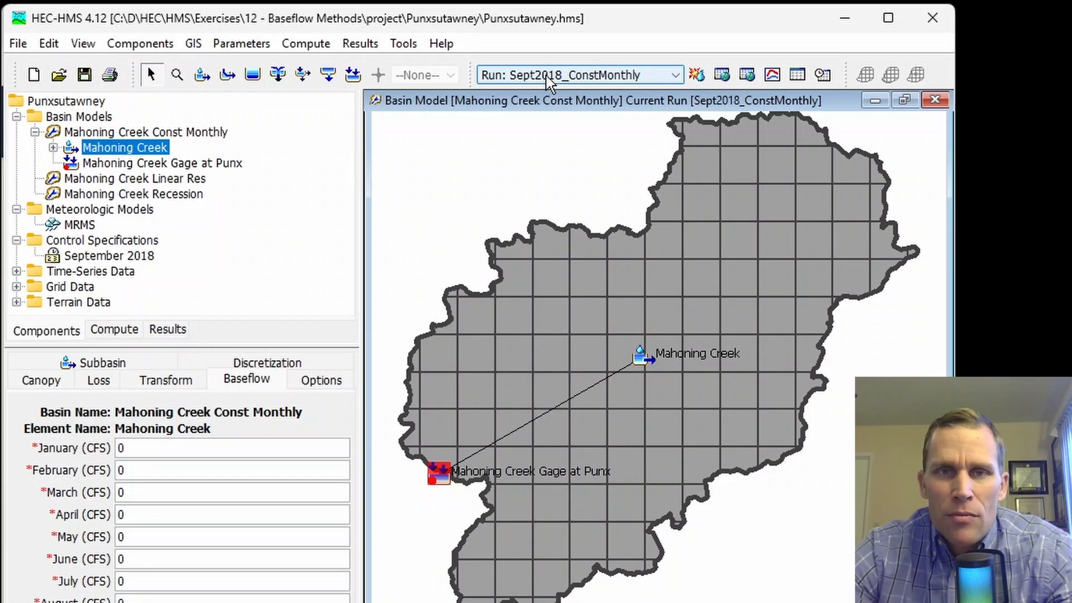
# Step: Recompute the Sept2018_ConstMonthly run and open the gage's outflow hydrograph graph
pyautogui.click(696, 74)
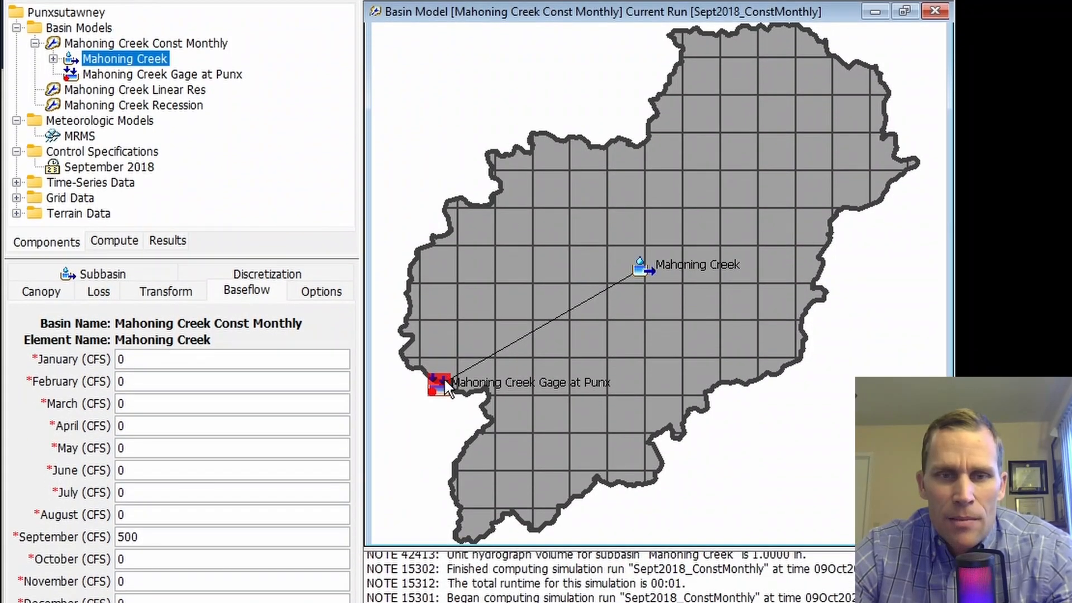
pyautogui.rightClick(444, 469)
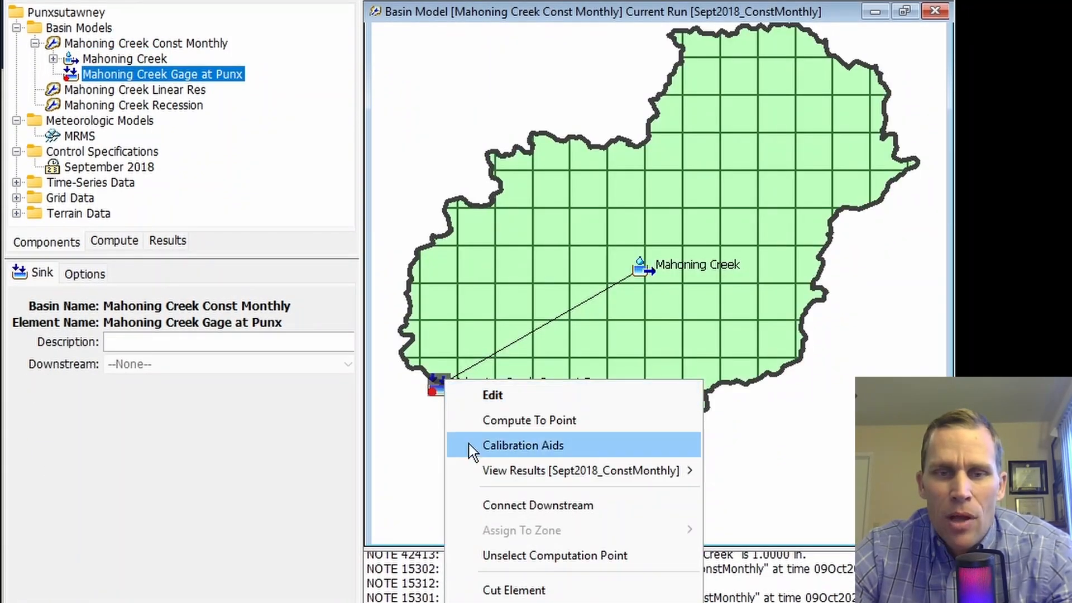
pyautogui.moveTo(603, 469)
pyautogui.click(751, 471)
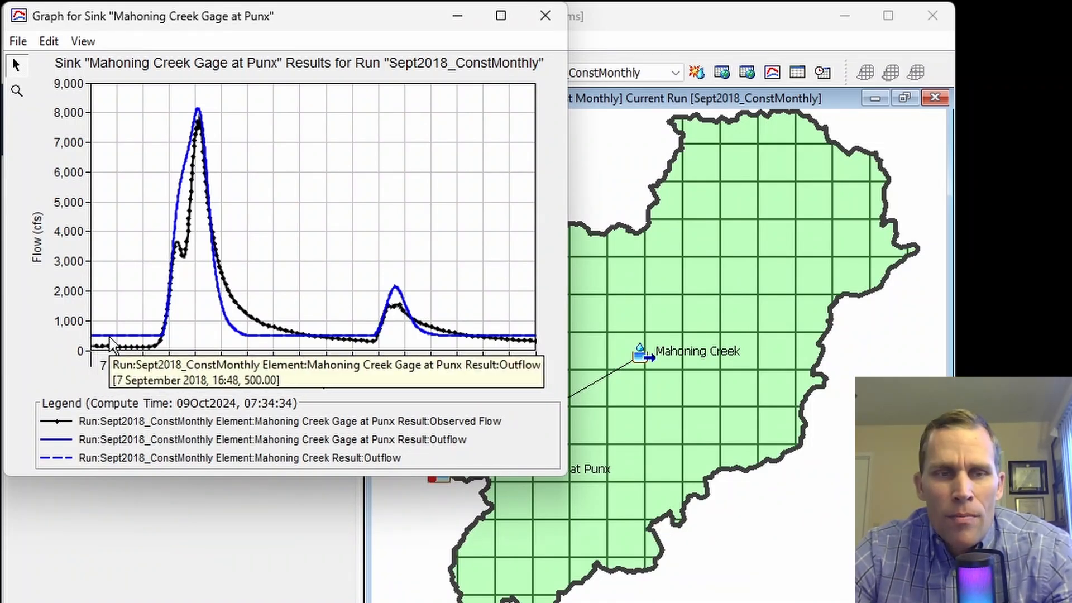
# Step: Zoom into the hydrograph, return to the full period, then close the graph
pyautogui.click(16, 91)
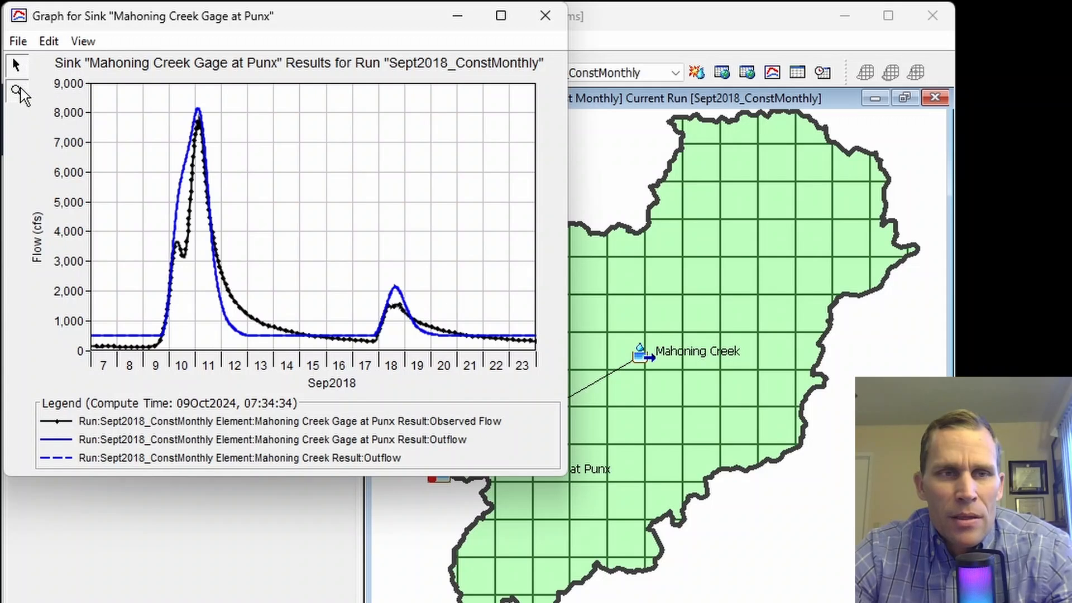
pyautogui.moveTo(184, 300); pyautogui.dragTo(65, 385)
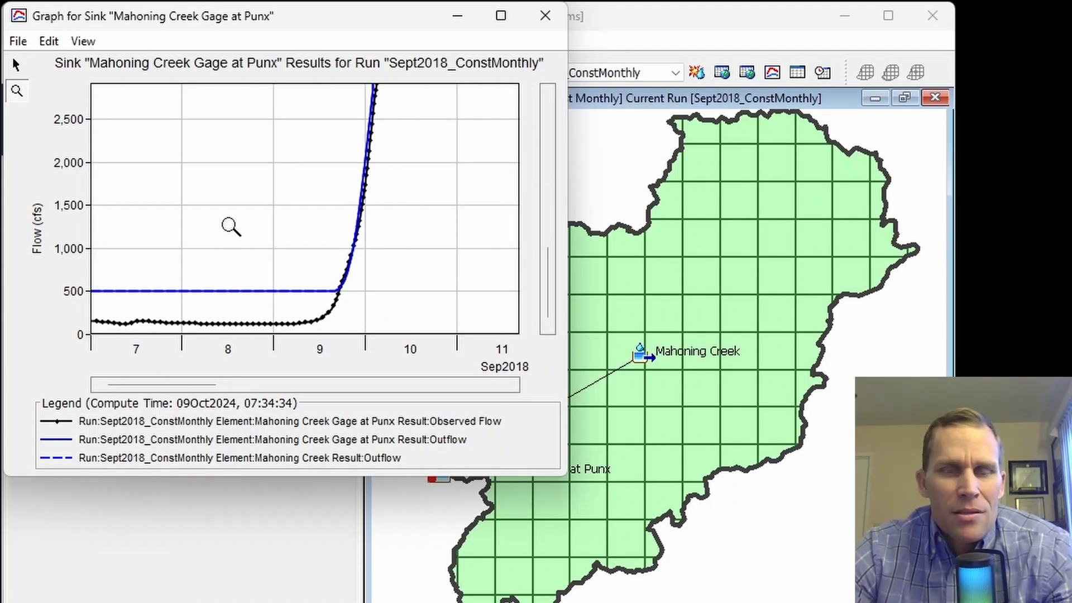
pyautogui.doubleClick(247, 232)
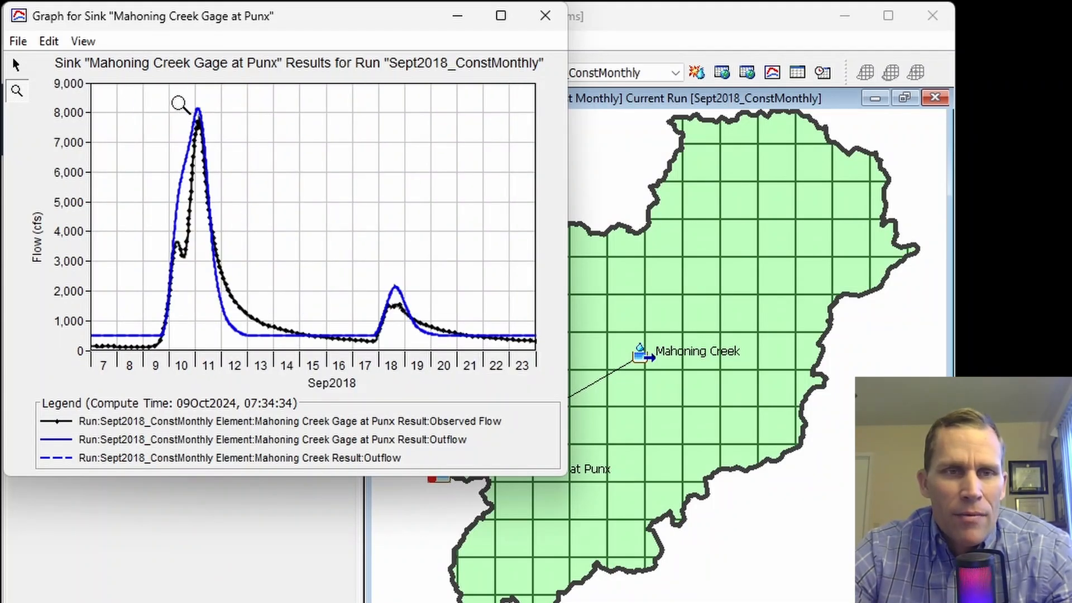
pyautogui.moveTo(168, 84); pyautogui.dragTo(234, 151)
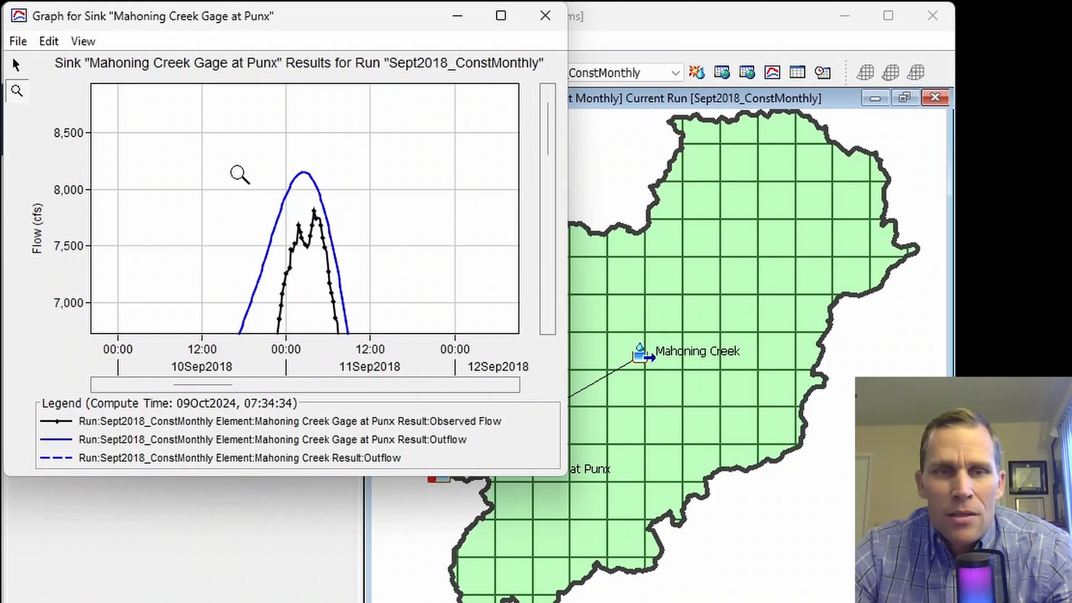
pyautogui.rightClick(224, 173)
pyautogui.rightClick(225, 173)
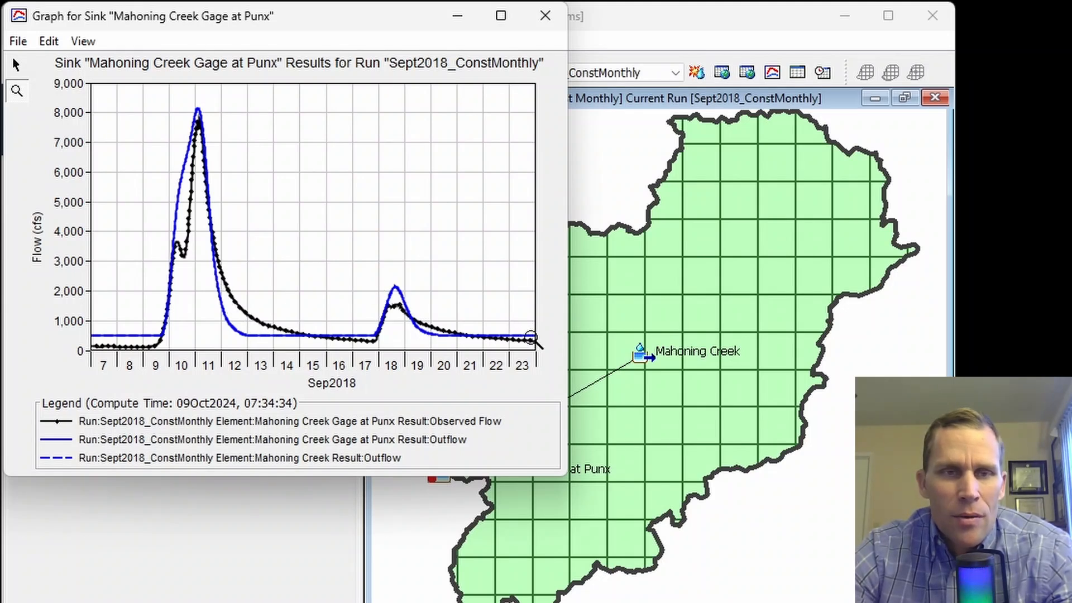
pyautogui.click(546, 15)
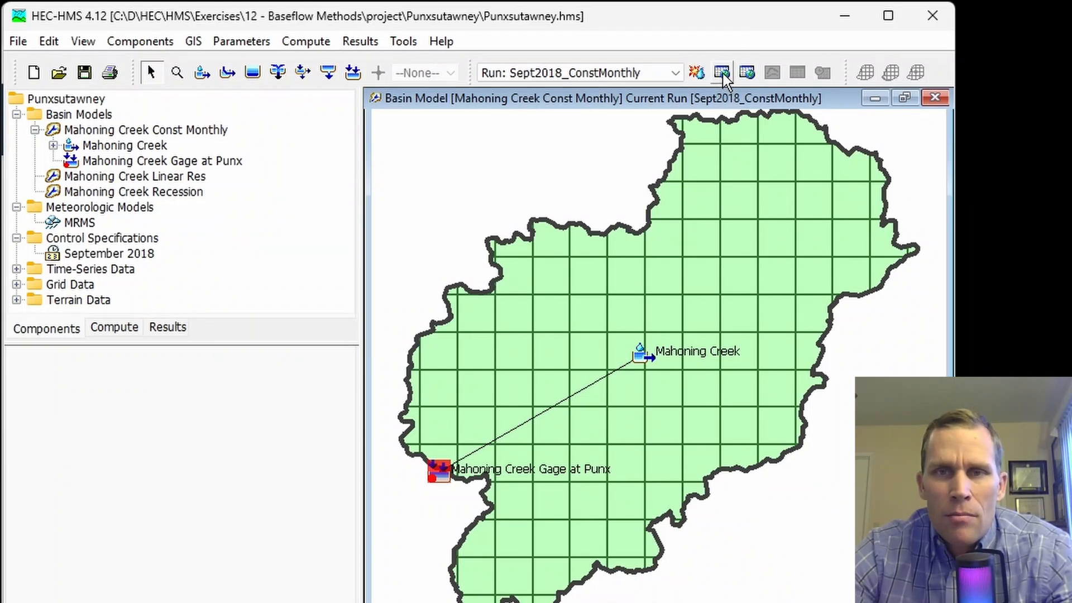
# Step: Show Mahoning Creek's summary table: peak 8150.5 cfs, Nash-Sutcliffe 0.833, bias 9.10%
pyautogui.click(531, 284)
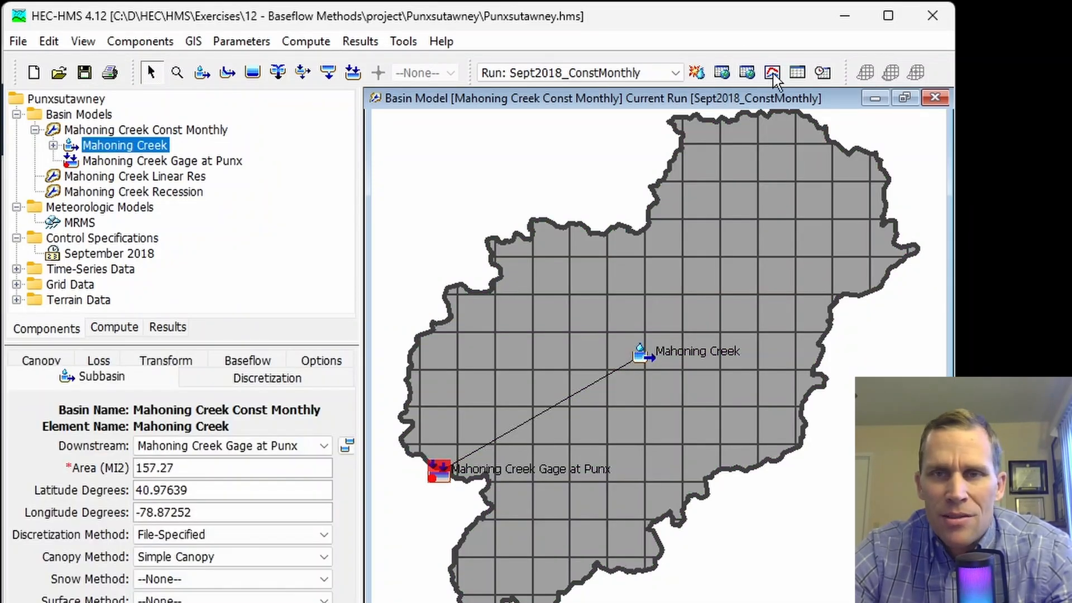
pyautogui.click(797, 73)
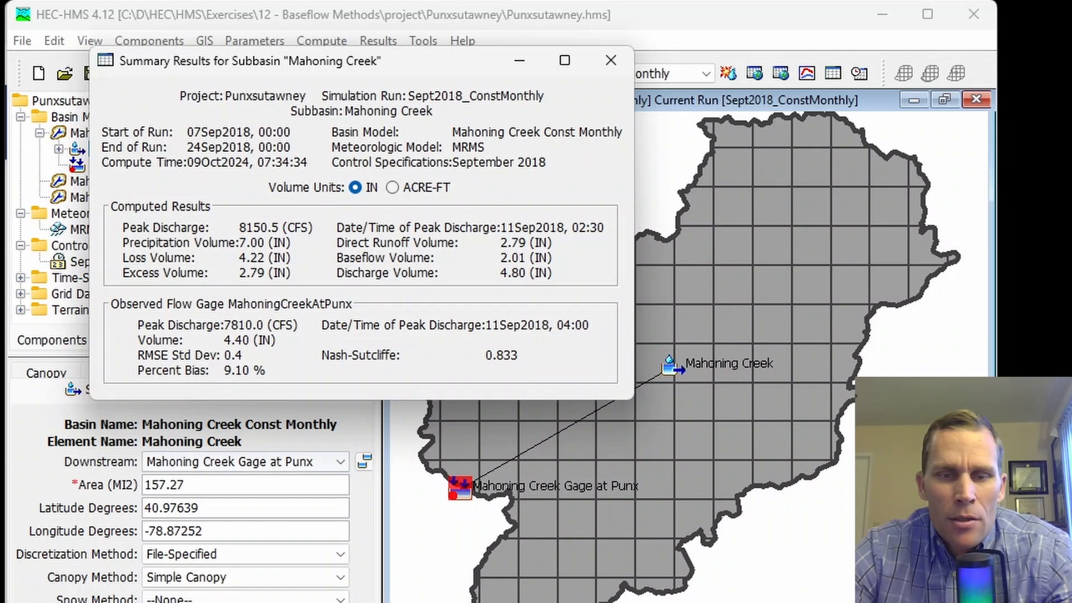
# Step: In Excel sheet 2, check Trial 2's 500 cfs baseflow and computed peak discharge
pyautogui.hotkey('alt', 'Tab')
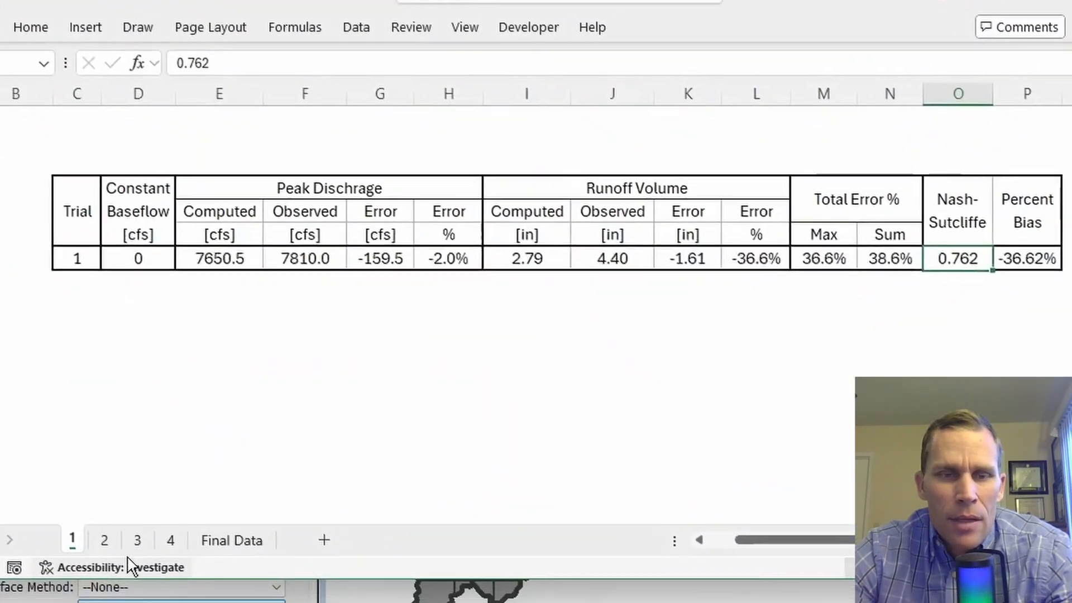
pyautogui.click(83, 528)
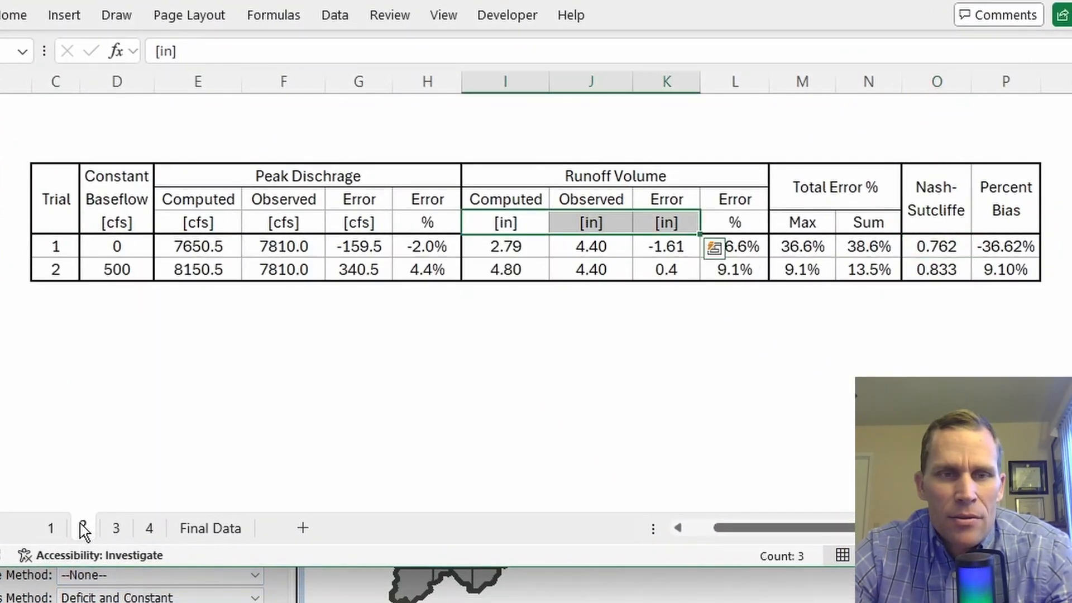
pyautogui.click(59, 268)
pyautogui.moveTo(52, 266); pyautogui.dragTo(318, 251)
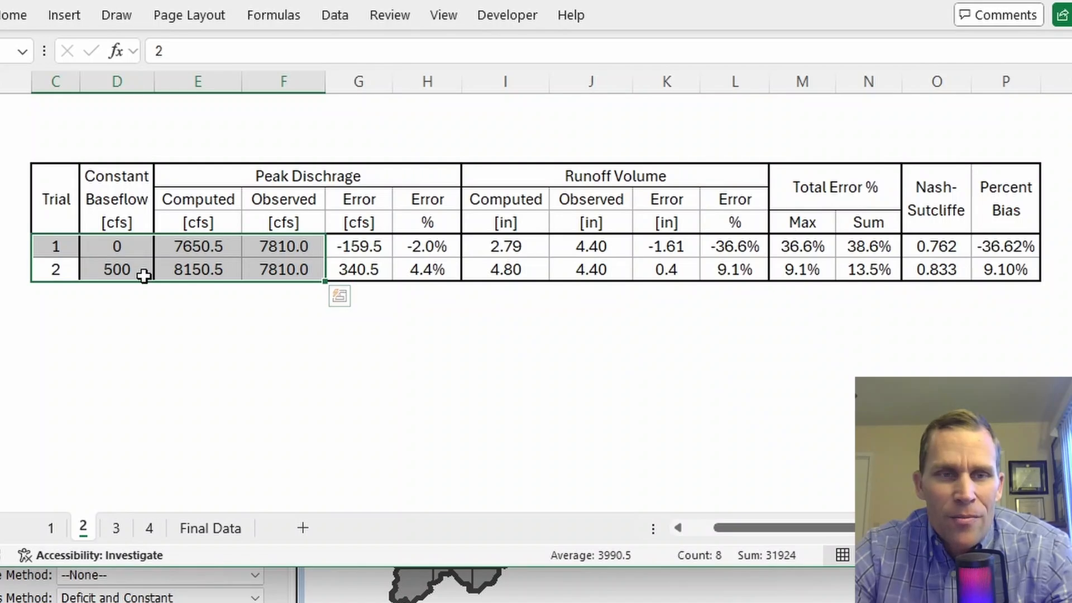
pyautogui.click(143, 271)
pyautogui.moveTo(112, 187); pyautogui.dragTo(122, 262)
pyautogui.click(121, 268)
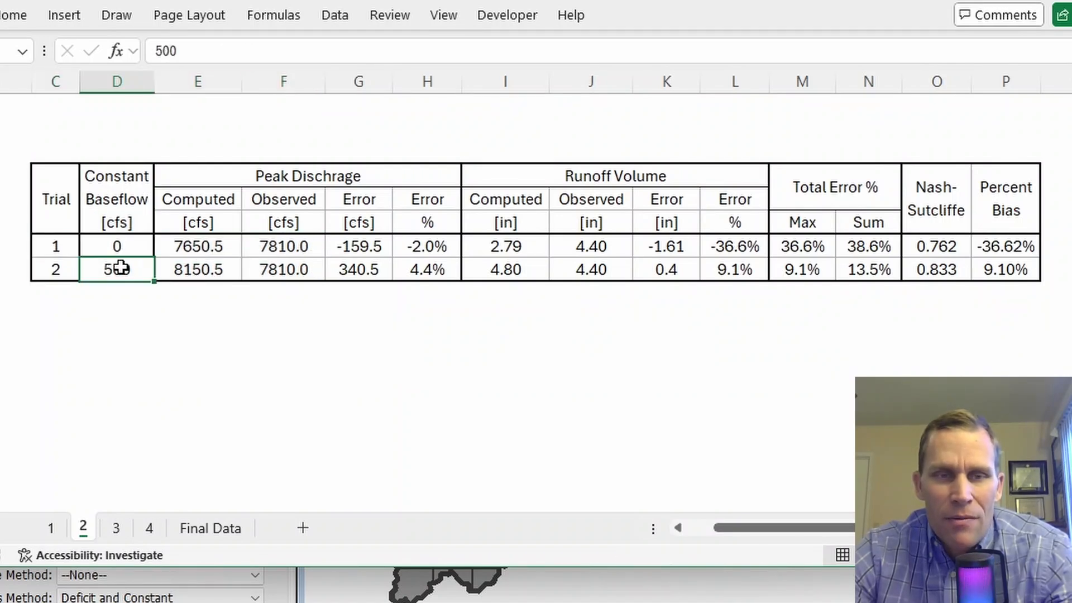
pyautogui.click(190, 271)
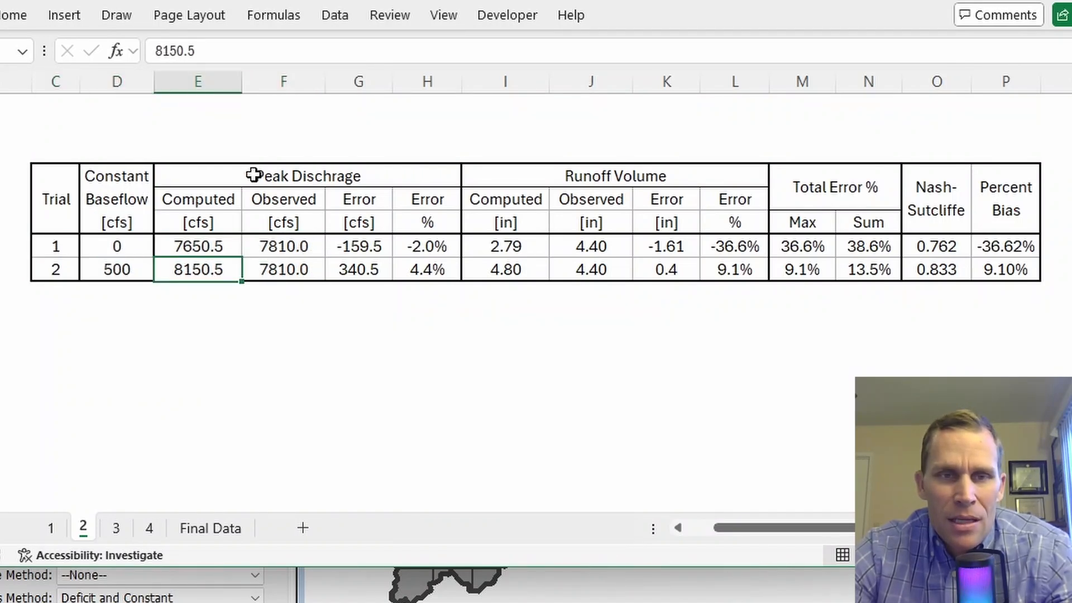
# Step: Review Trial 2's peak discharge and runoff volume error formulas against observed values
pyautogui.click(358, 269)
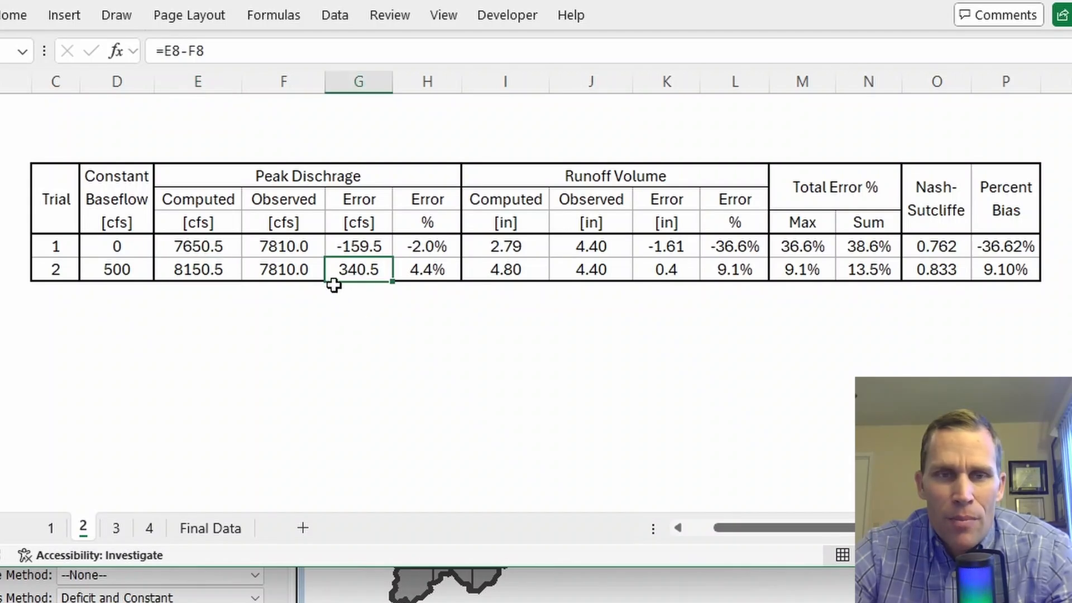
pyautogui.click(287, 269)
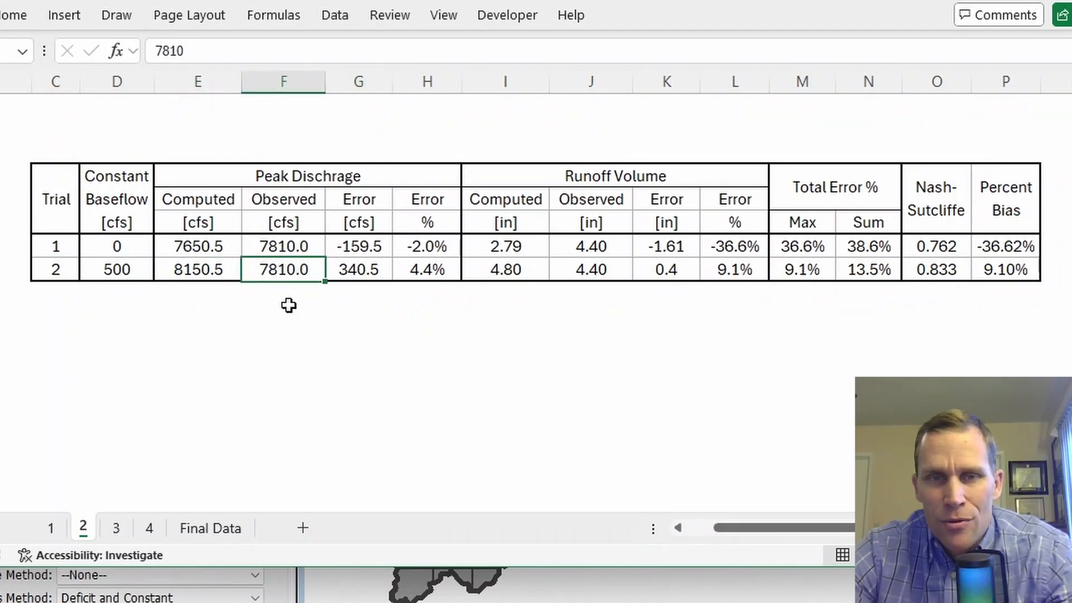
pyautogui.click(427, 268)
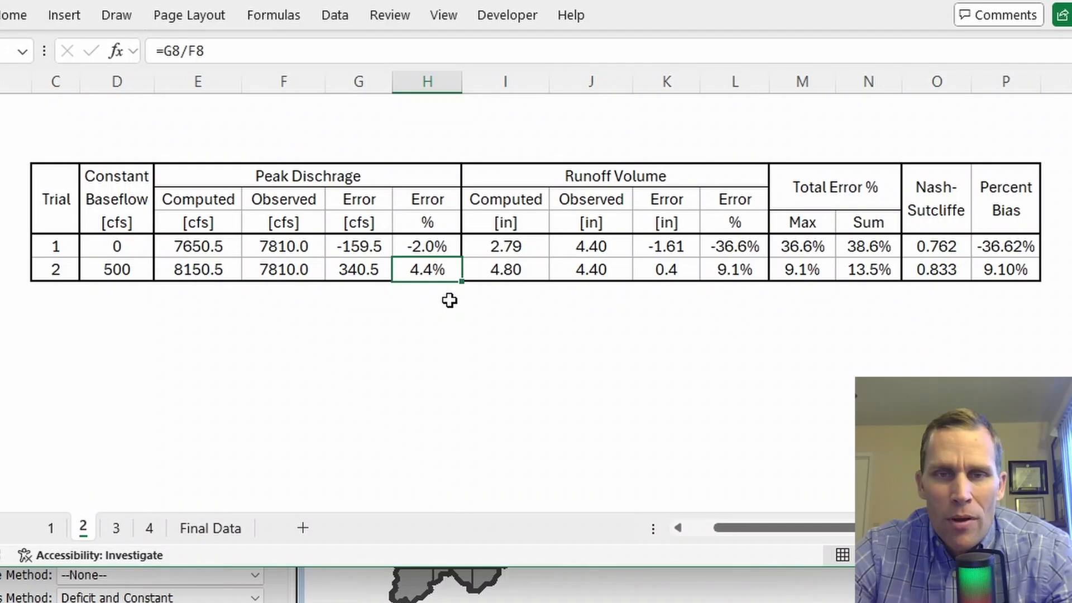
pyautogui.click(497, 274)
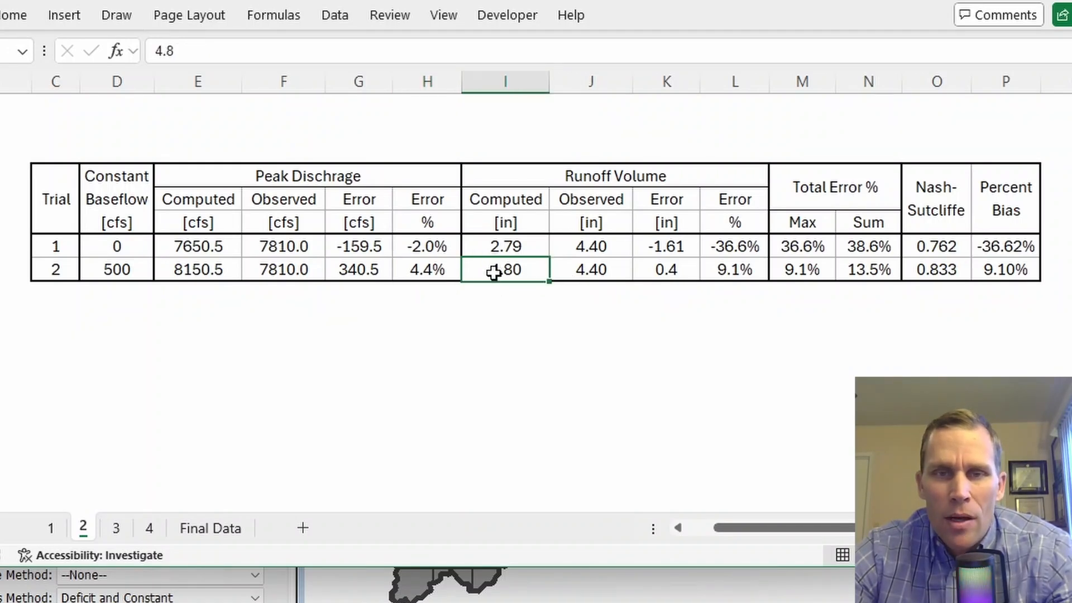
pyautogui.click(585, 267)
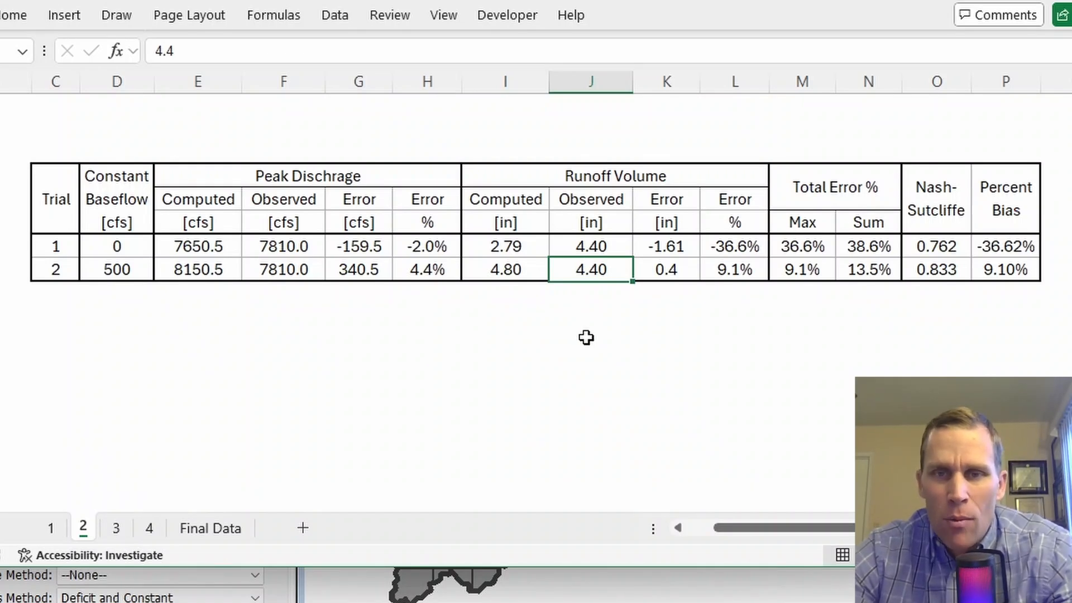
pyautogui.click(733, 267)
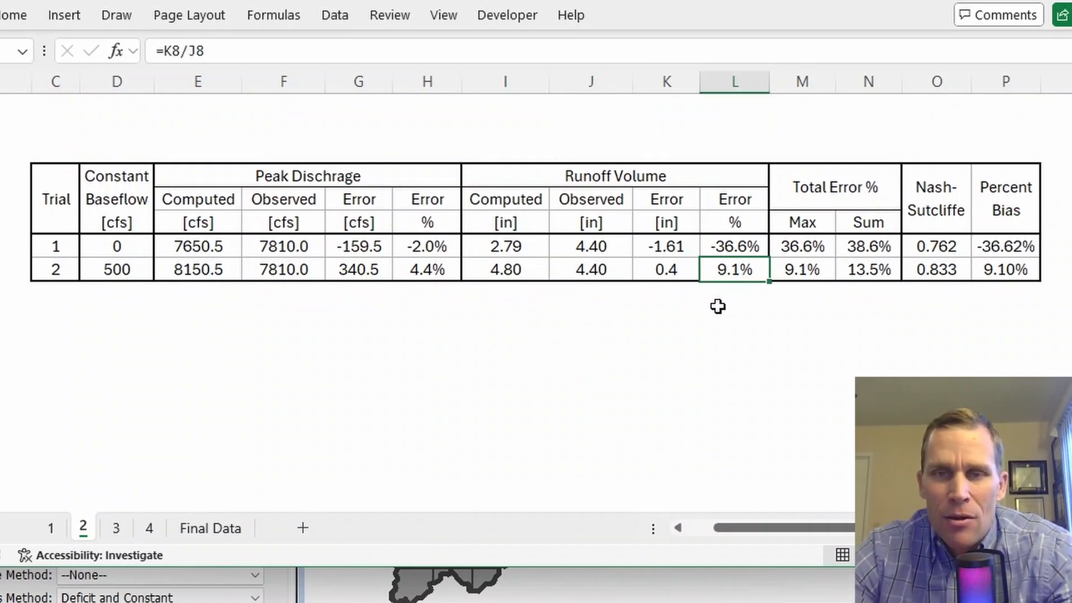
pyautogui.click(744, 247)
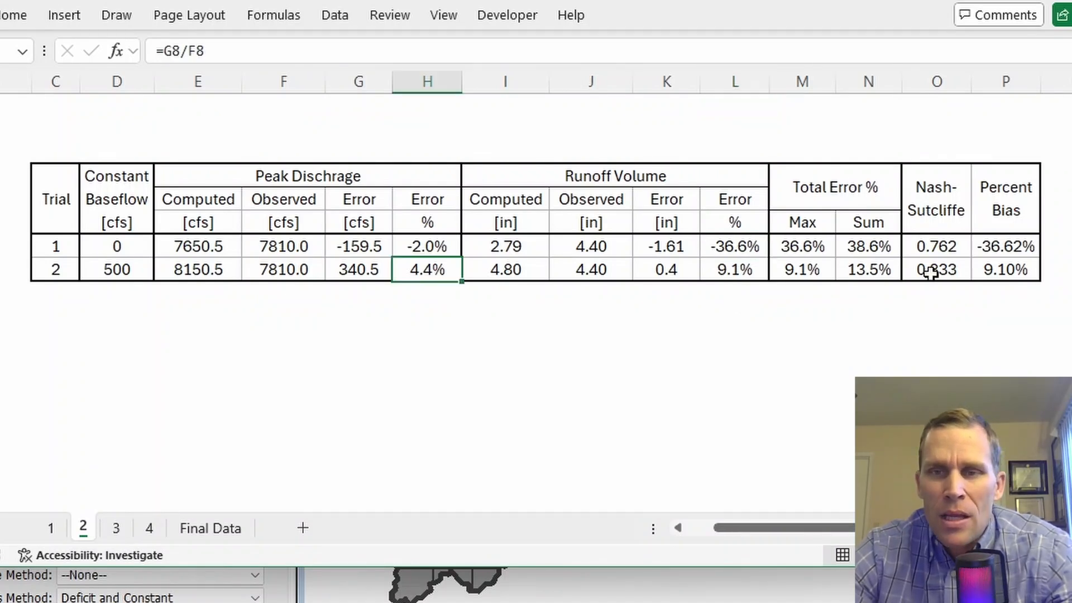
# Step: Check Trial 2's Nash-Sutcliffe and percent bias values
pyautogui.click(936, 211)
pyautogui.click(994, 223)
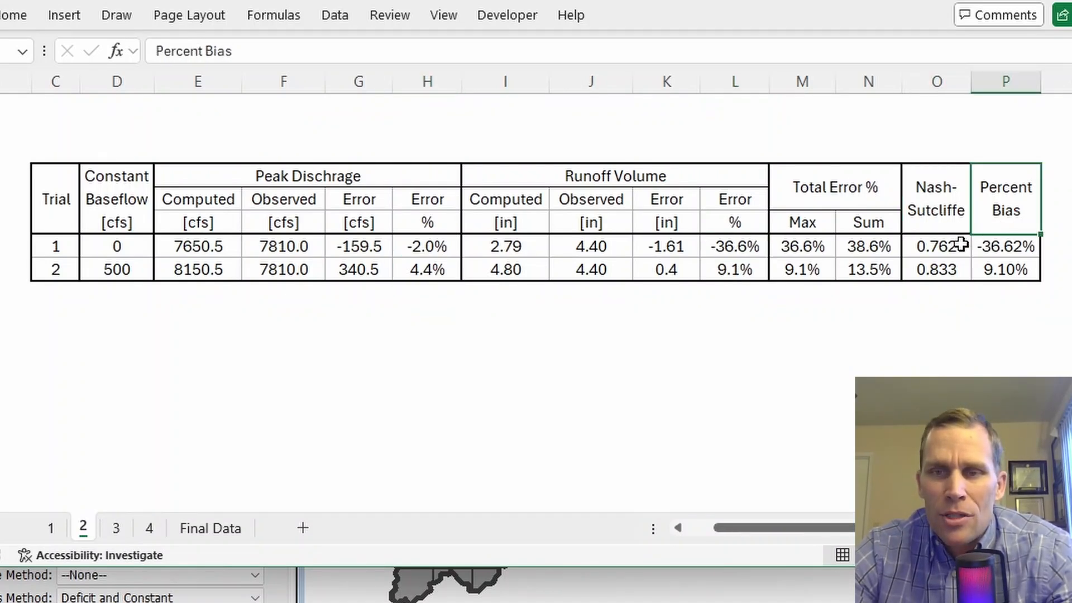
pyautogui.click(947, 264)
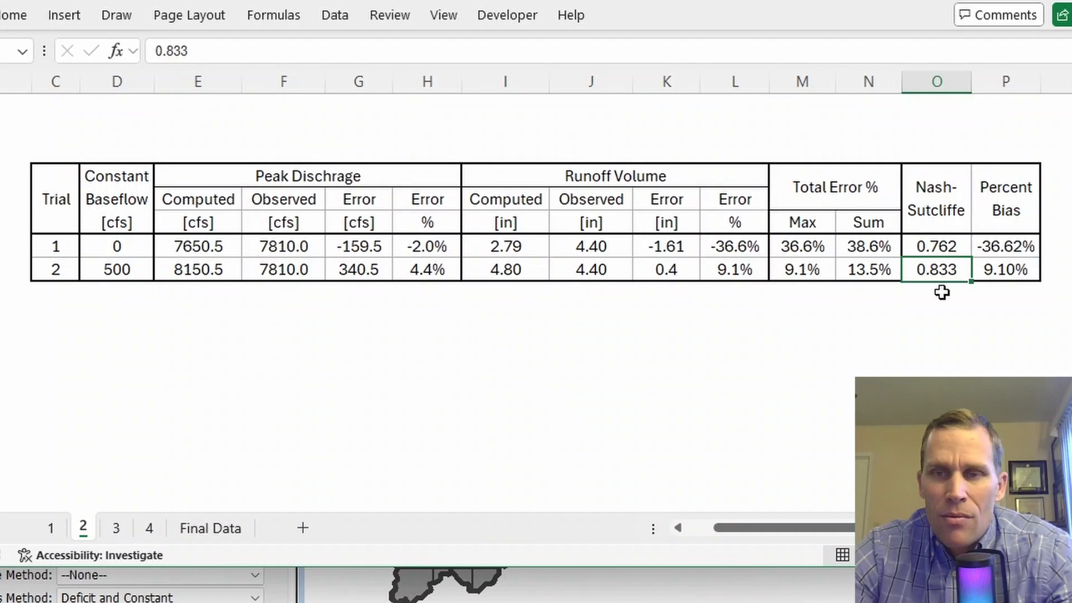
pyautogui.click(1009, 275)
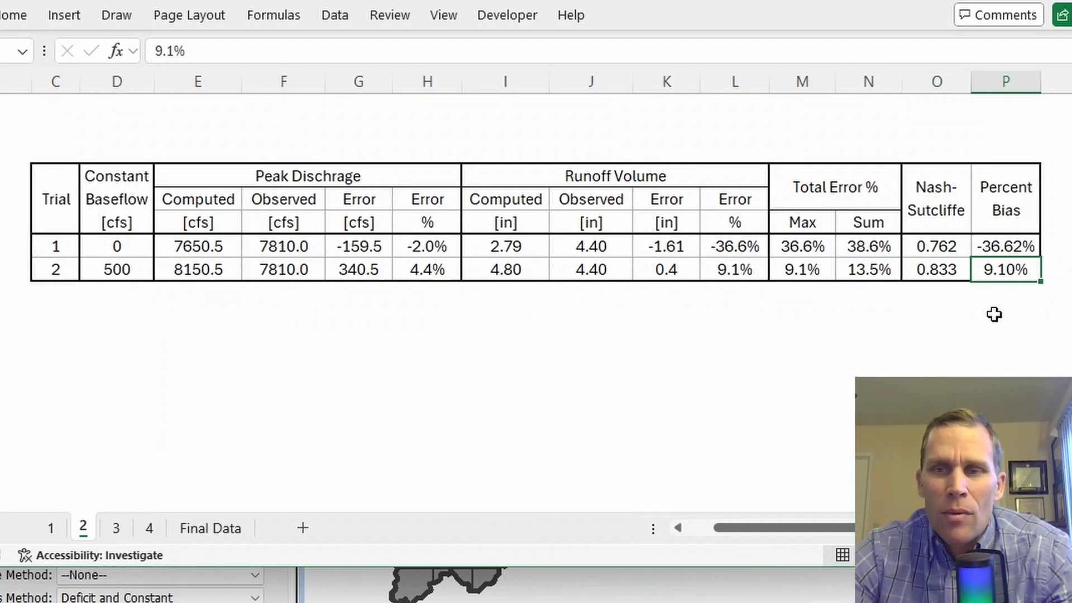
pyautogui.click(936, 271)
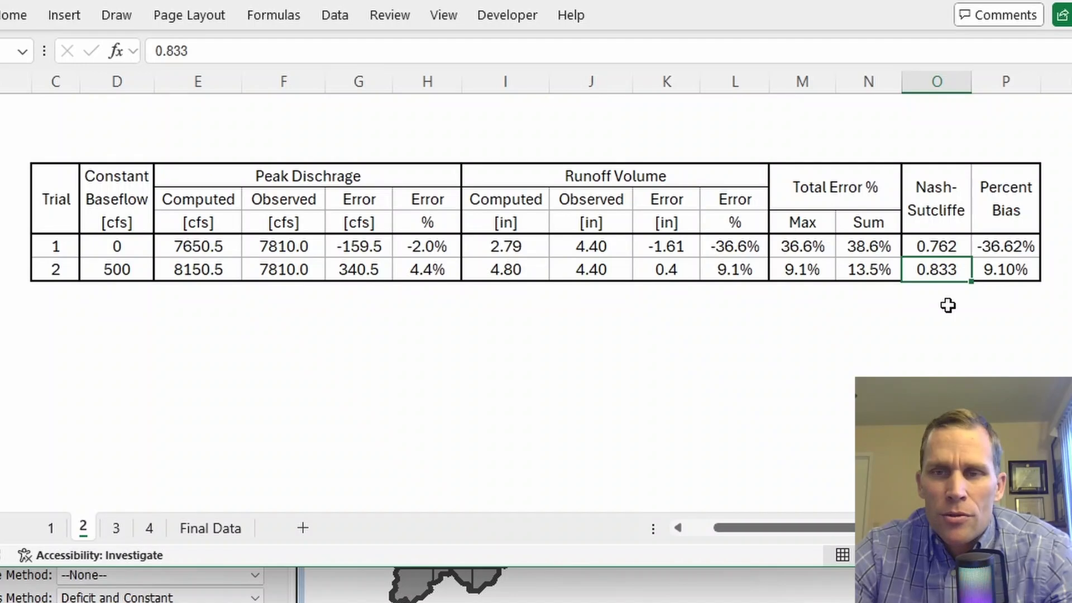
pyautogui.click(993, 272)
pyautogui.click(997, 302)
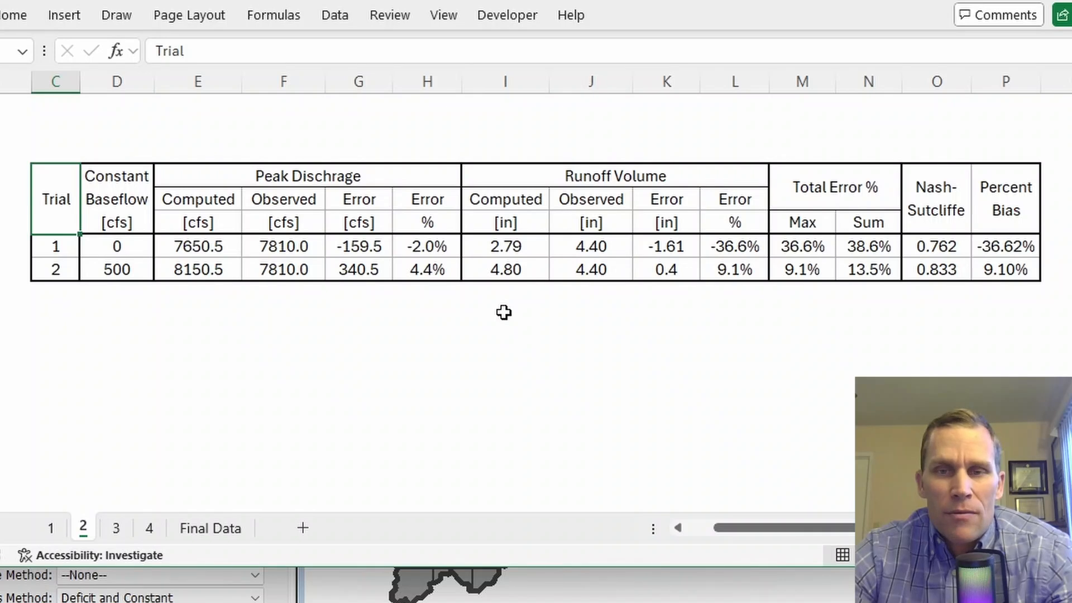
# Step: Note the empty row for the next trial, recheck error formulas, then minimize Excel
pyautogui.click(88, 296)
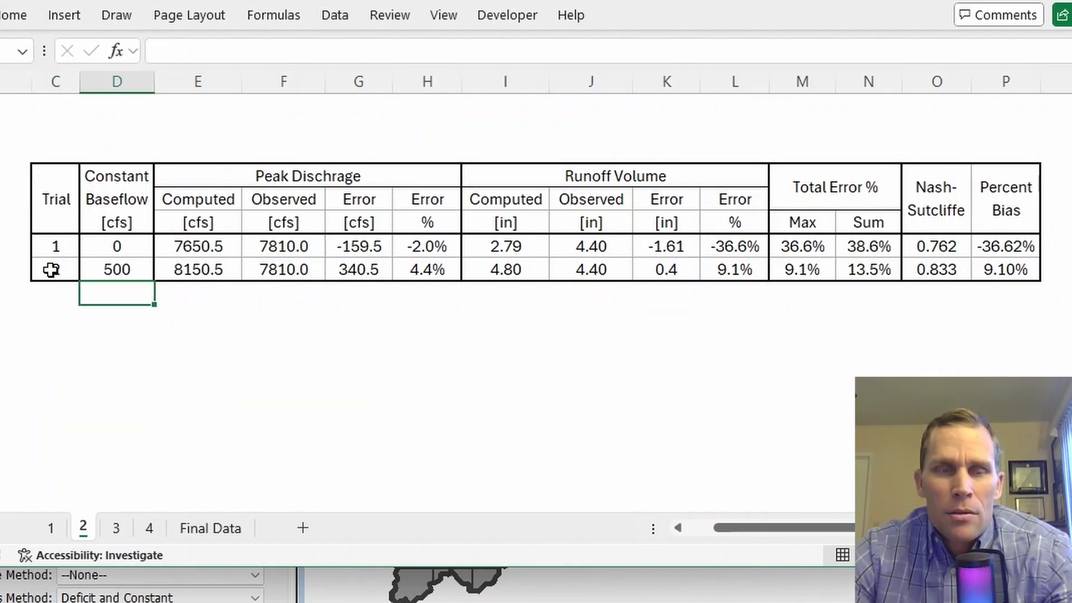
pyautogui.click(56, 293)
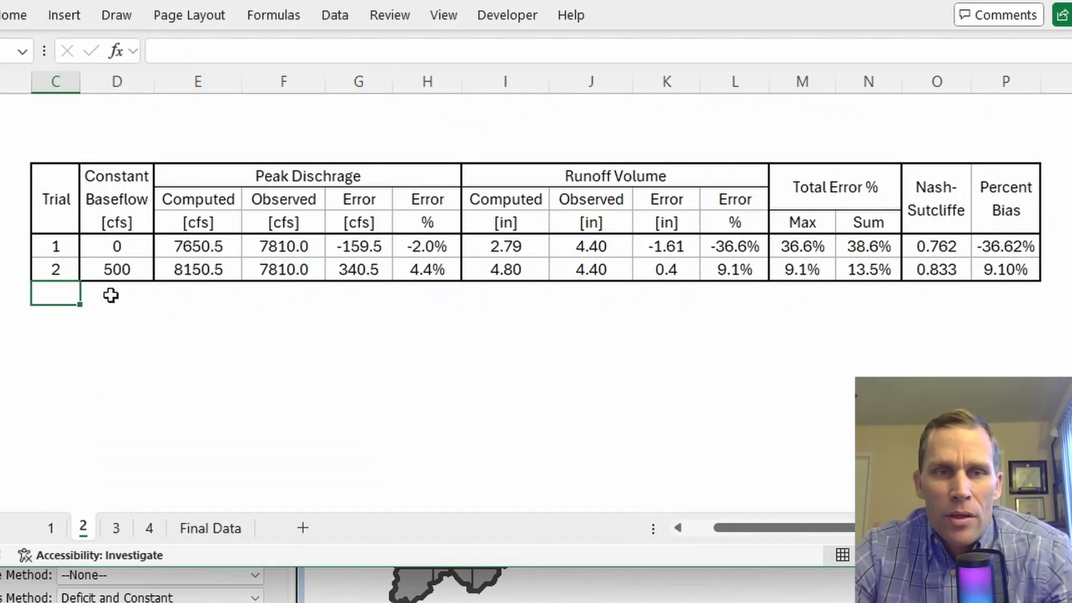
pyautogui.click(111, 296)
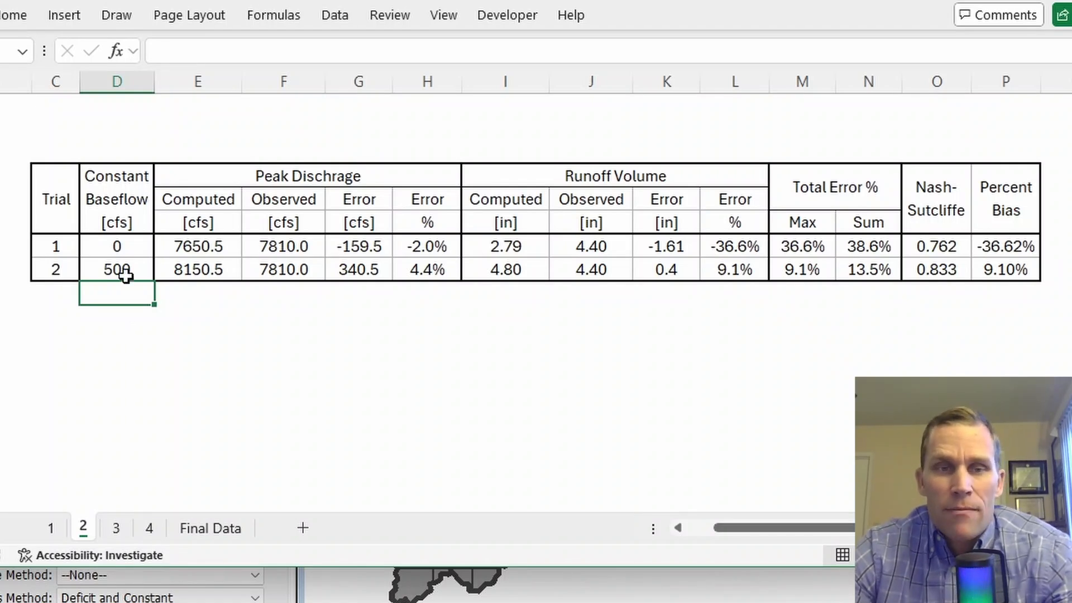
pyautogui.click(359, 271)
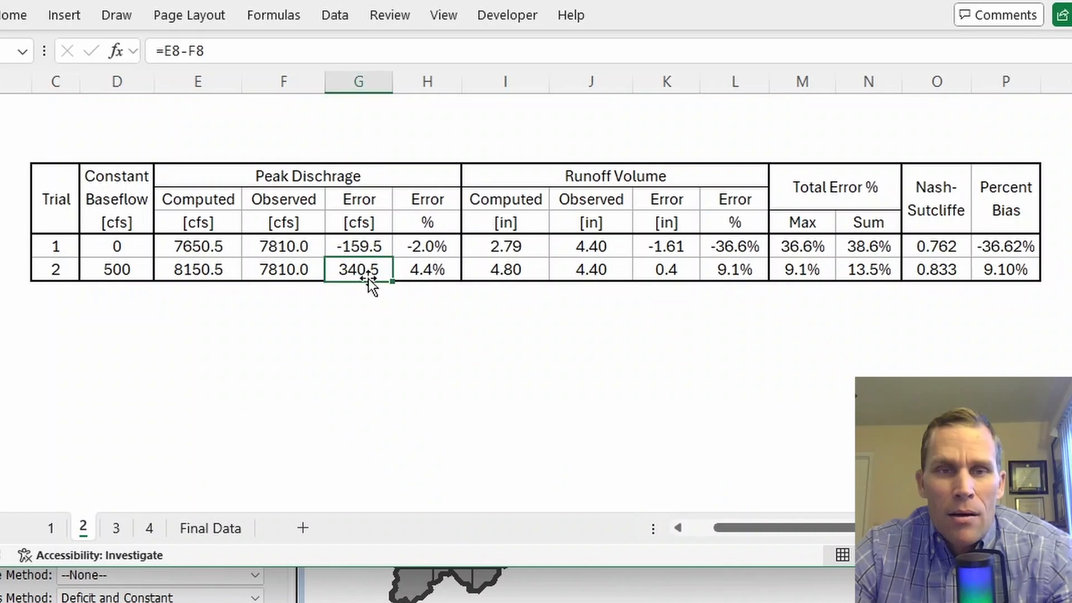
pyautogui.click(671, 271)
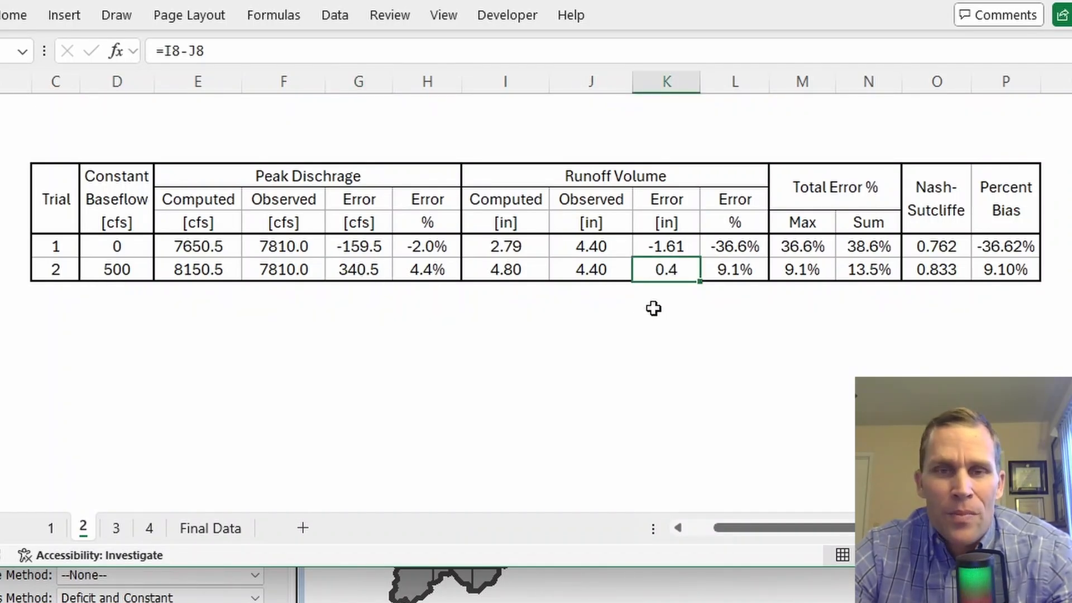
pyautogui.click(114, 290)
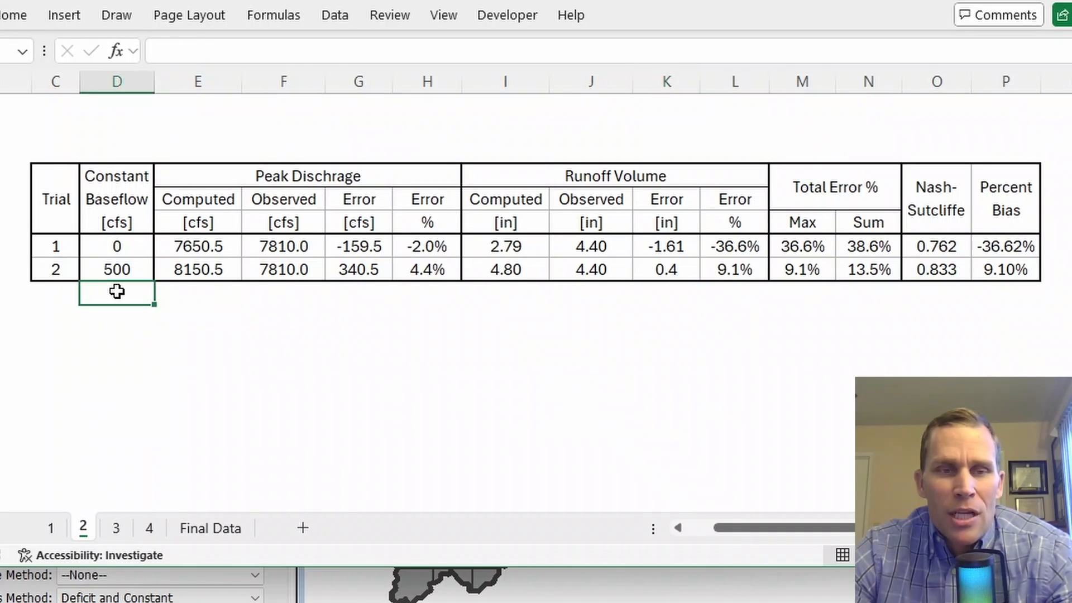
pyautogui.click(53, 207)
pyautogui.click(1071, 1)
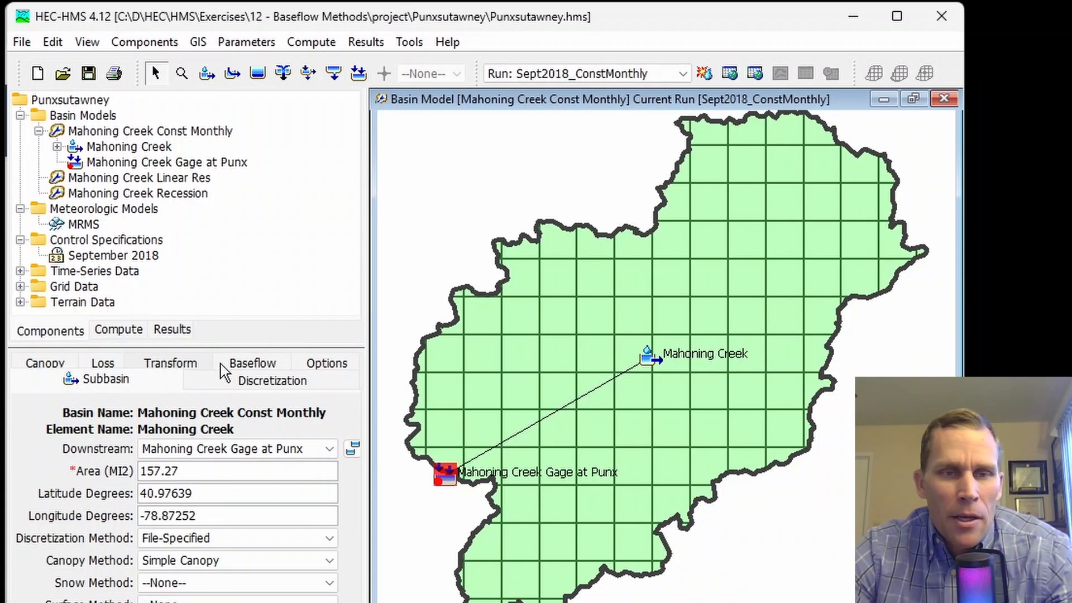
# Step: Change Mahoning Creek's September baseflow to 400 cfs
pyautogui.click(248, 365)
pyautogui.moveTo(123, 512); pyautogui.dragTo(158, 503)
pyautogui.write('400')
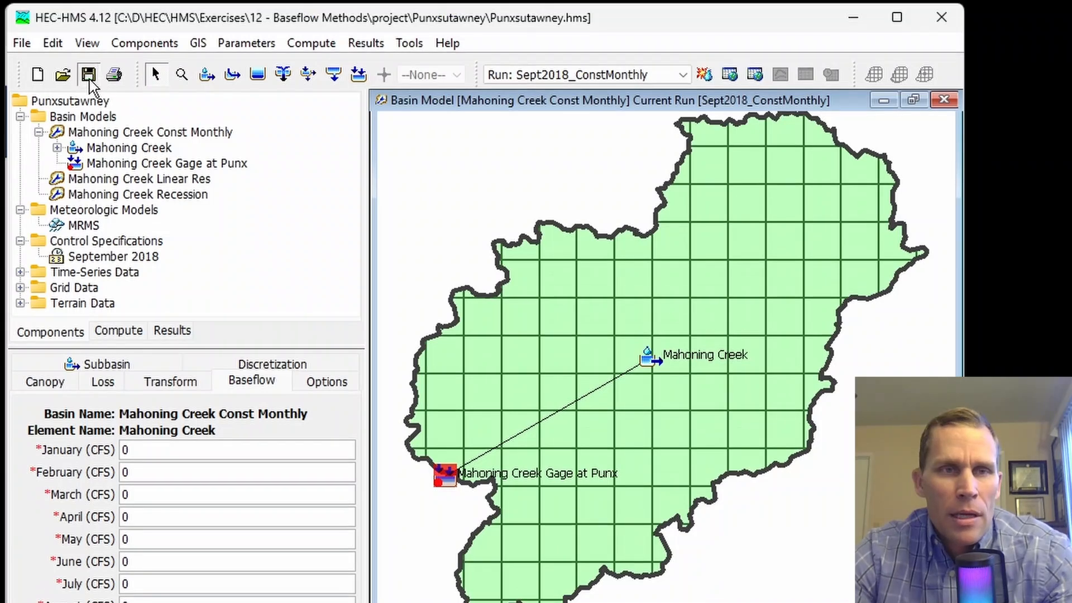
# Step: Rerun Sept2018_ConstMonthly and view the graph and summary: peak 8050.5 cfs, Nash-Sutcliffe 0.838
pyautogui.click(704, 74)
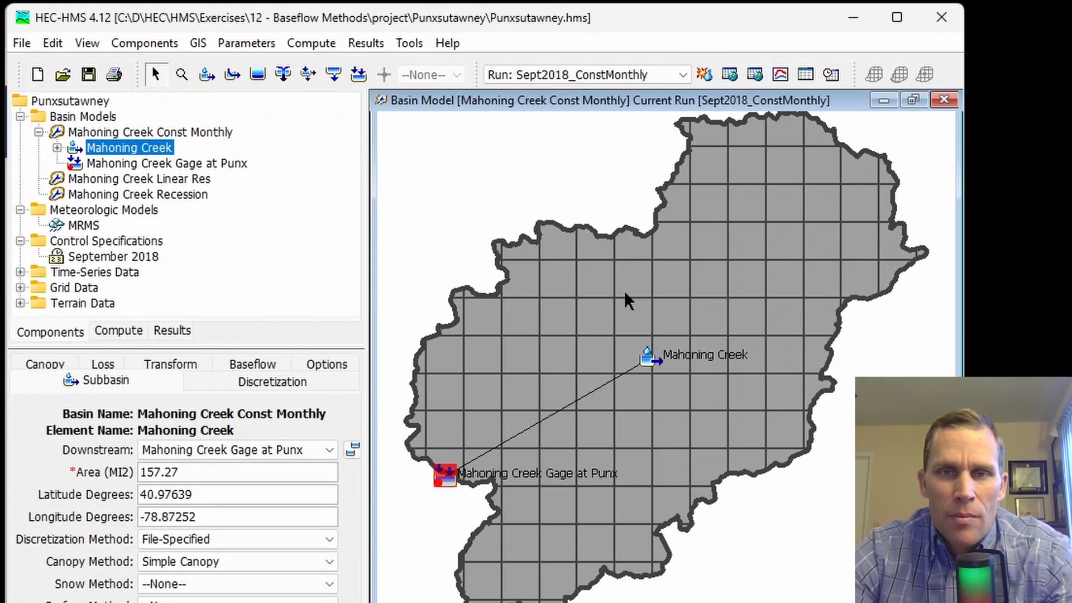
pyautogui.click(781, 74)
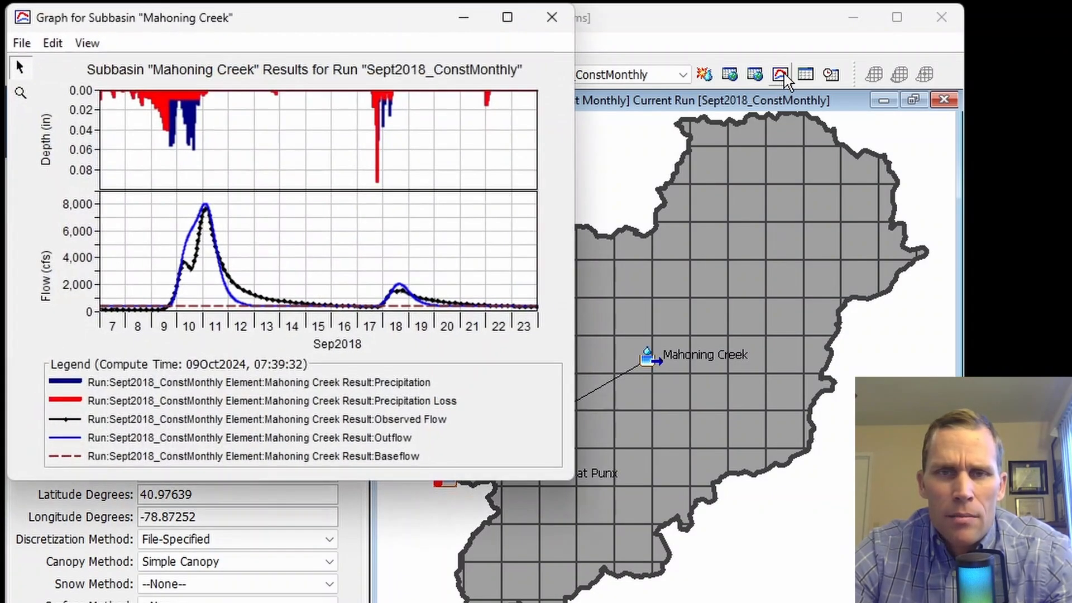
pyautogui.moveTo(342, 21); pyautogui.dragTo(413, 72)
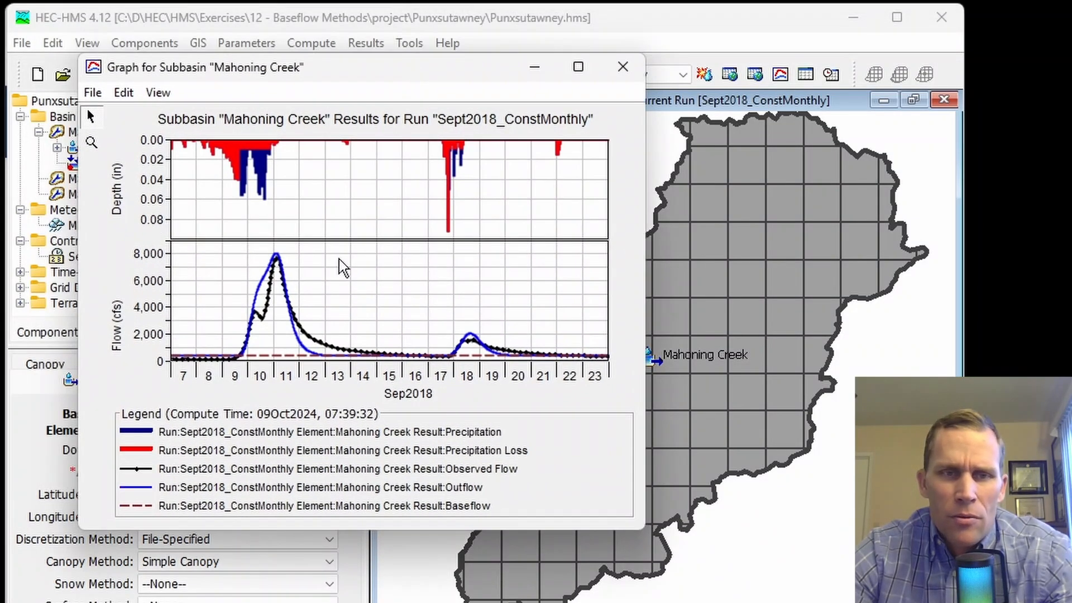
pyautogui.click(623, 67)
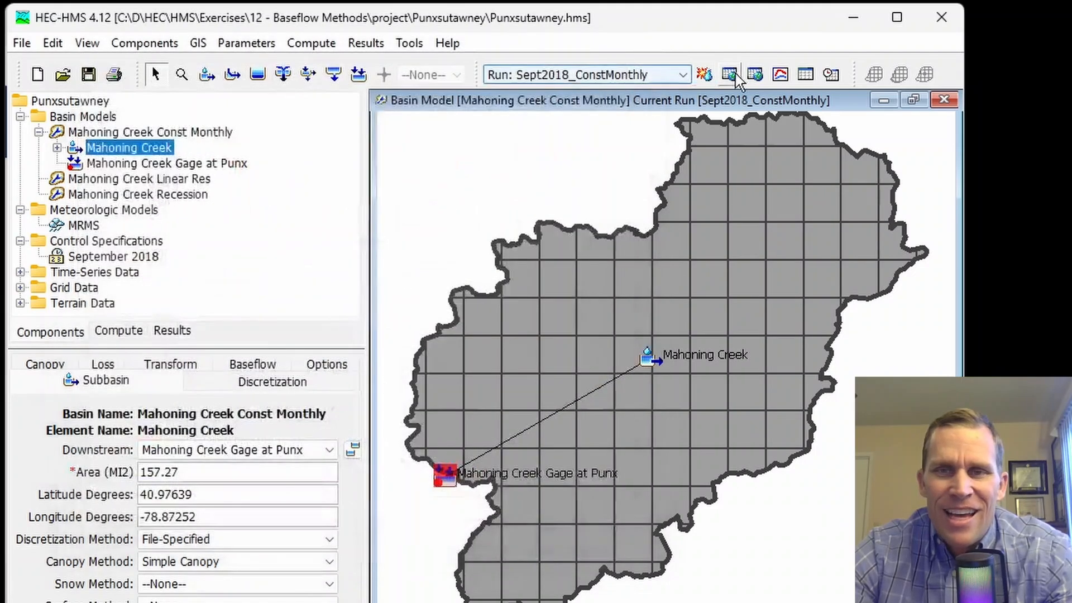
pyautogui.click(806, 72)
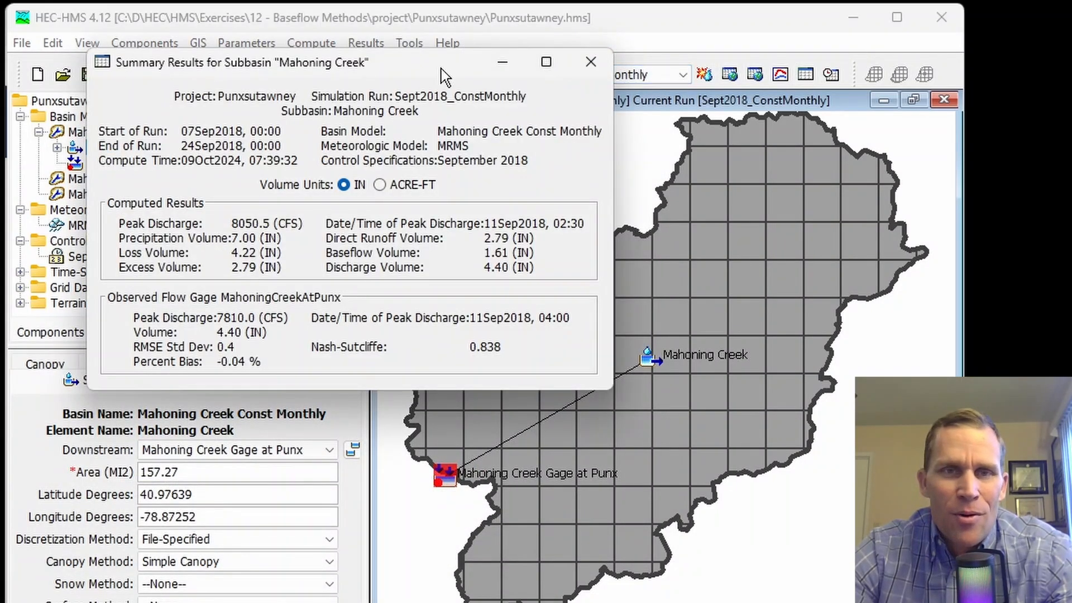
pyautogui.moveTo(441, 69); pyautogui.dragTo(491, 106)
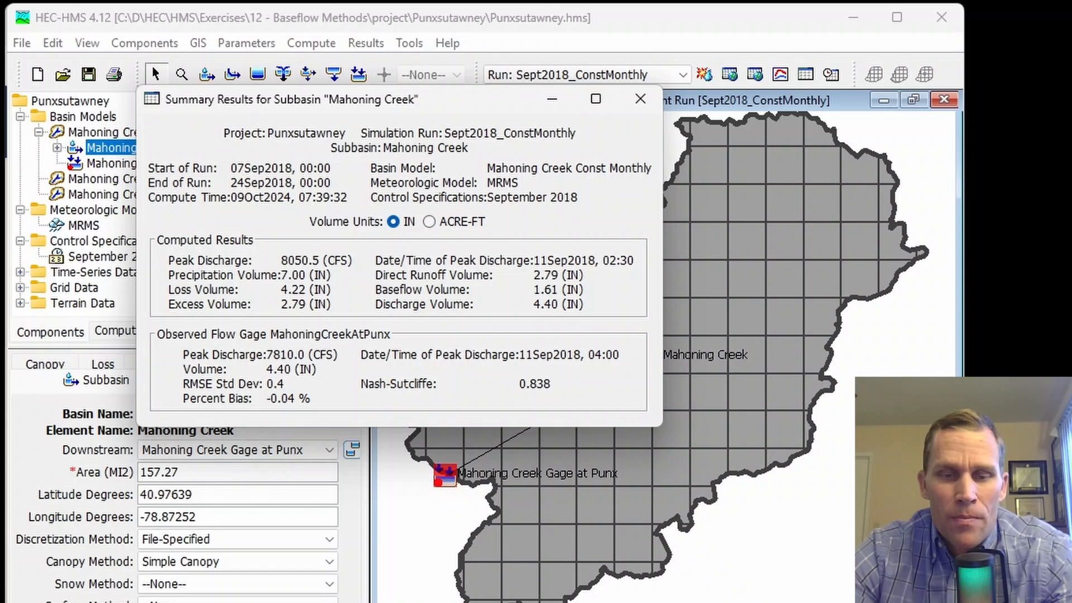
# Step: In Excel sheet 3, select Trial 3's row values and inspect its runoff percent error
pyautogui.hotkey('alt', 'Tab')
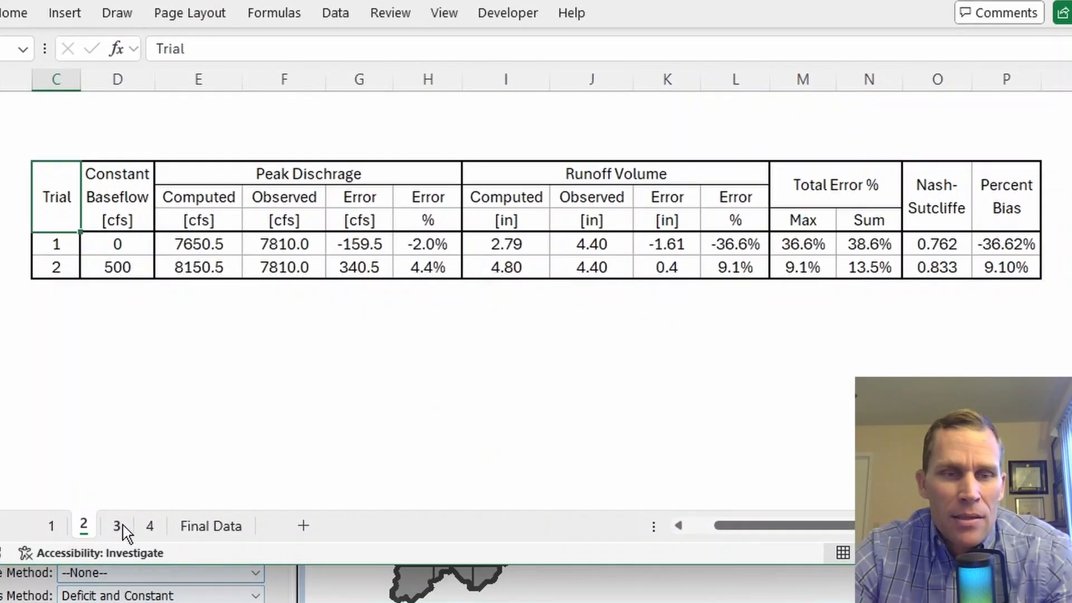
pyautogui.click(117, 527)
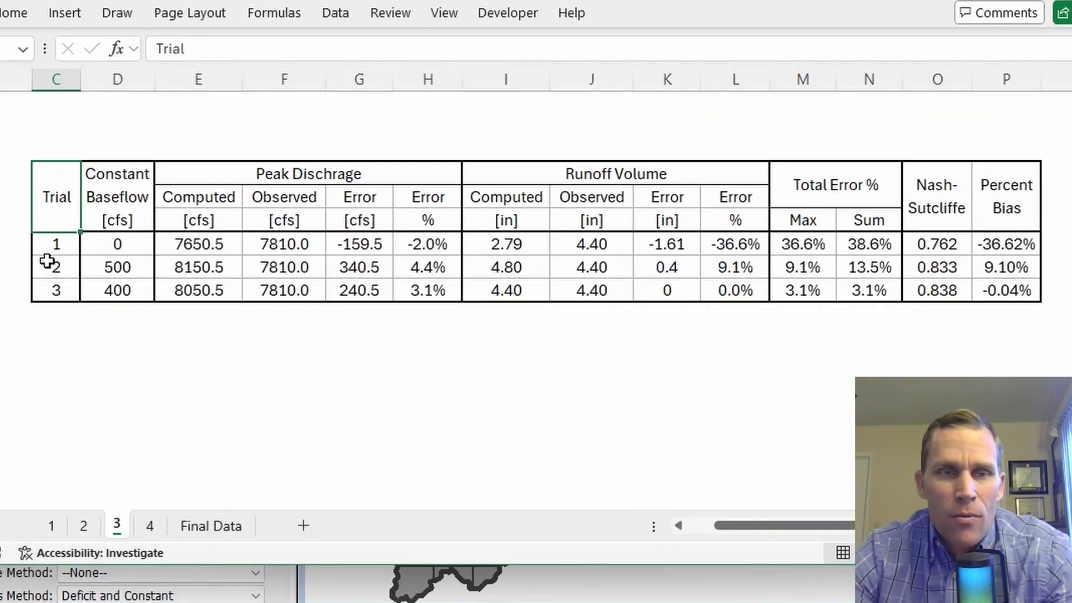
pyautogui.moveTo(57, 290); pyautogui.dragTo(567, 291)
pyautogui.click(707, 286)
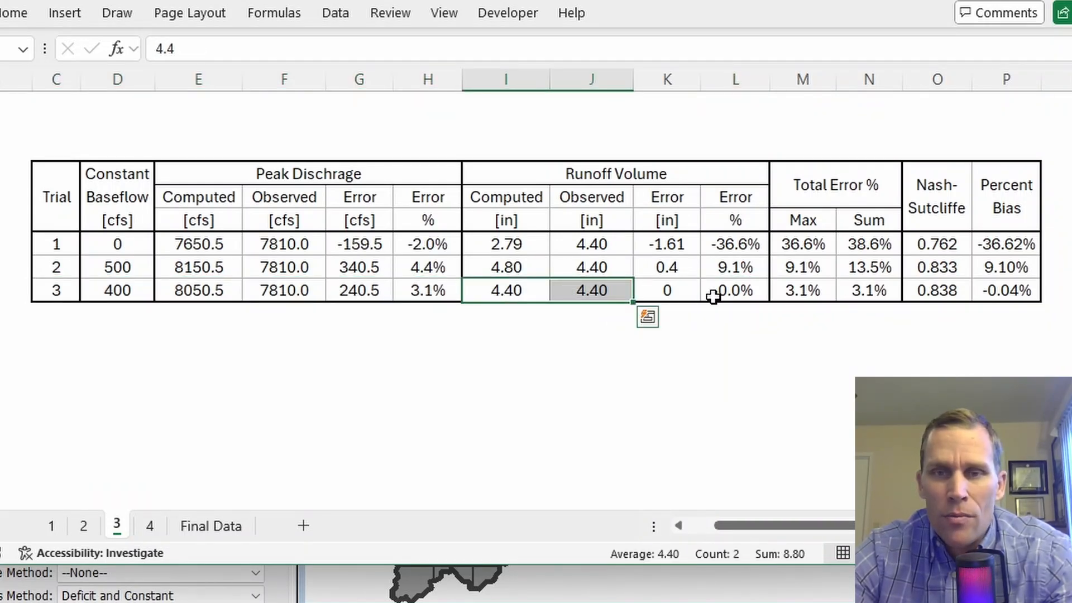
pyautogui.click(740, 289)
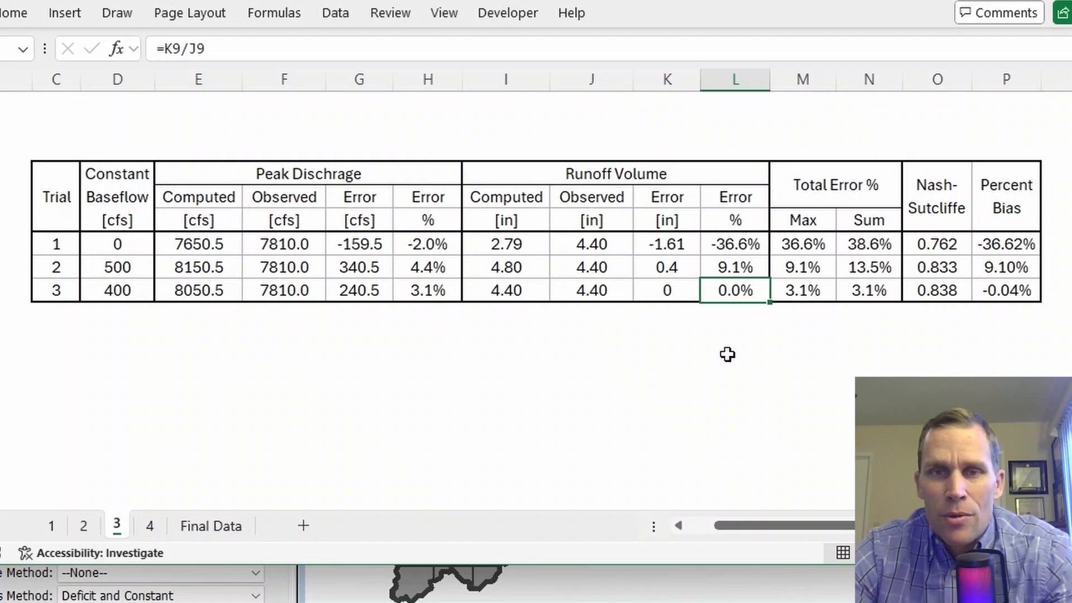
# Step: Compare Trial 3's 8050.5 computed peak and 3.1% peak error with Trial 2's
pyautogui.click(360, 332)
pyautogui.click(200, 269)
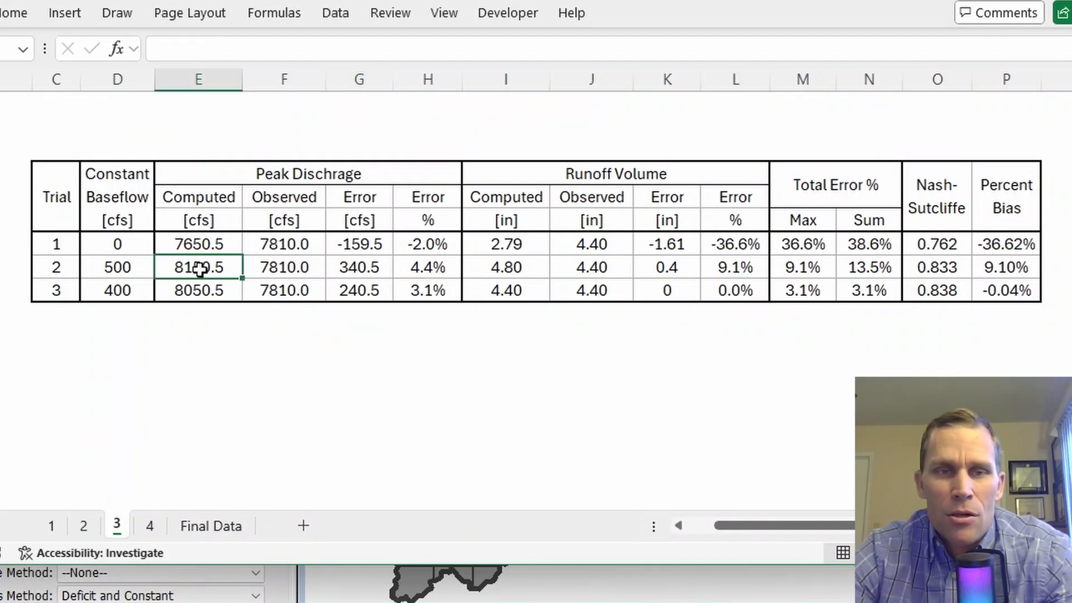
pyautogui.click(279, 291)
pyautogui.click(209, 291)
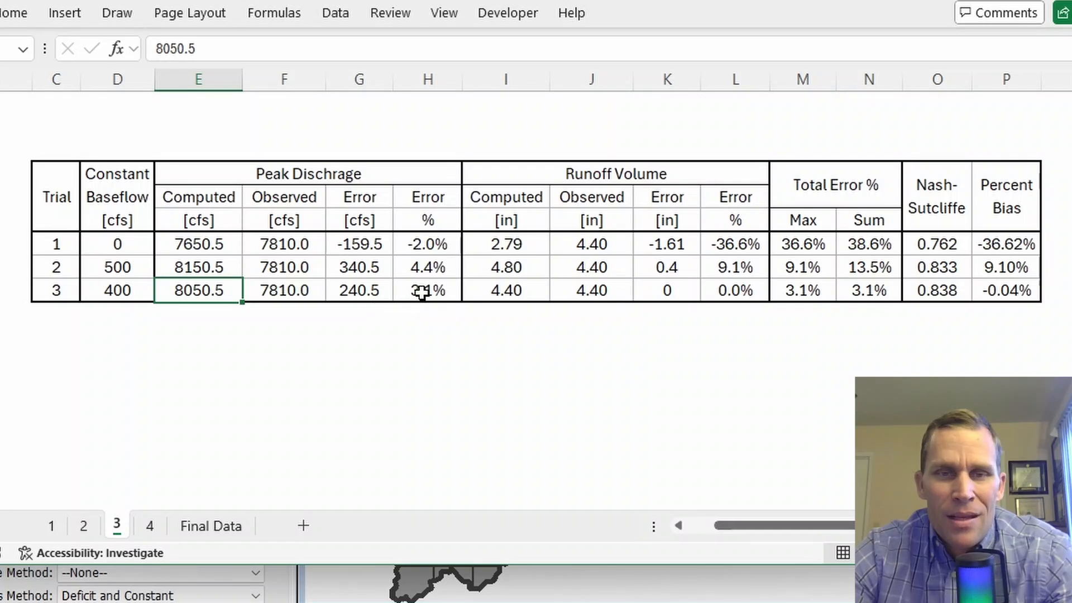
pyautogui.click(374, 267)
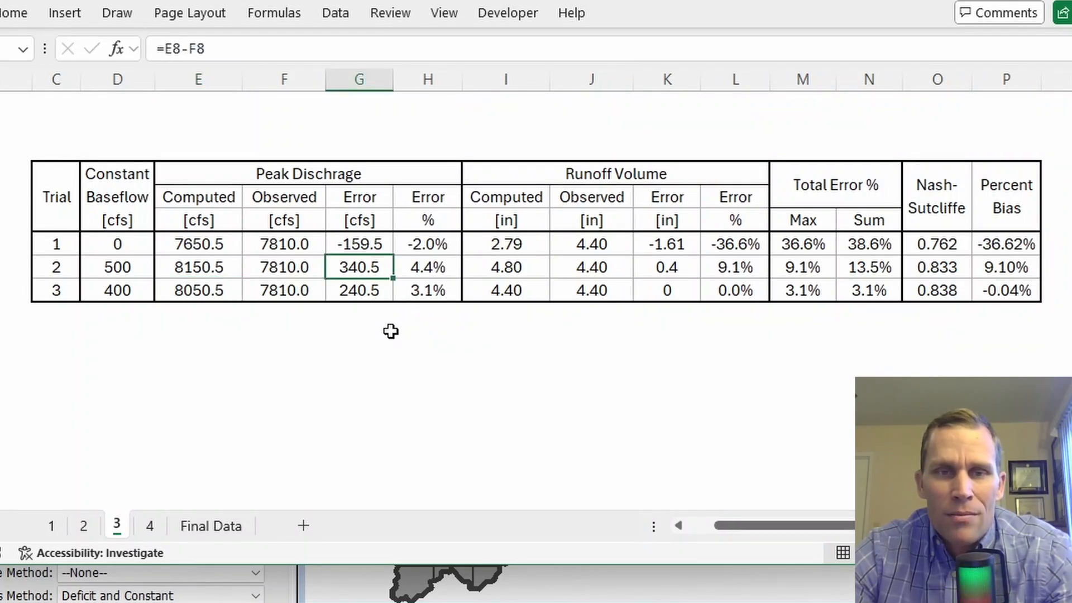
pyautogui.click(367, 288)
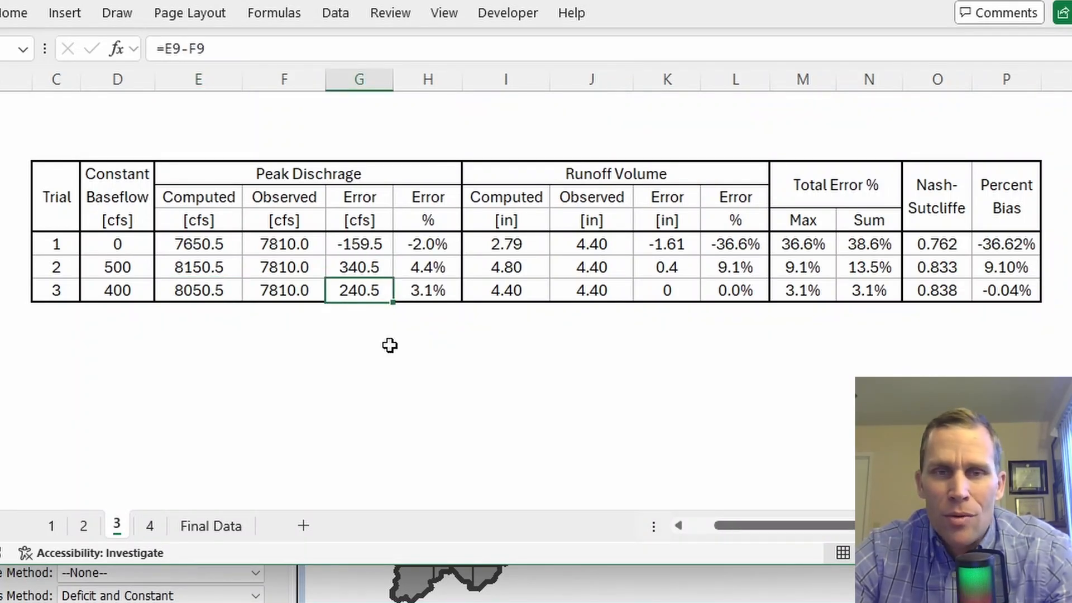
pyautogui.click(405, 289)
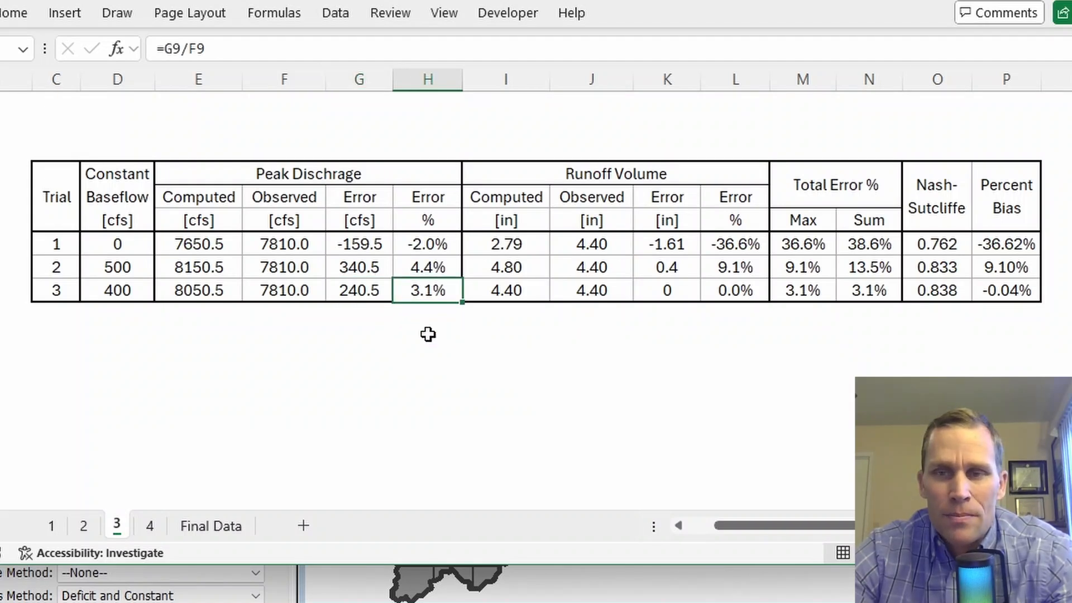
# Step: Check Trial 3's Nash-Sutcliffe and percent bias values
pyautogui.click(924, 290)
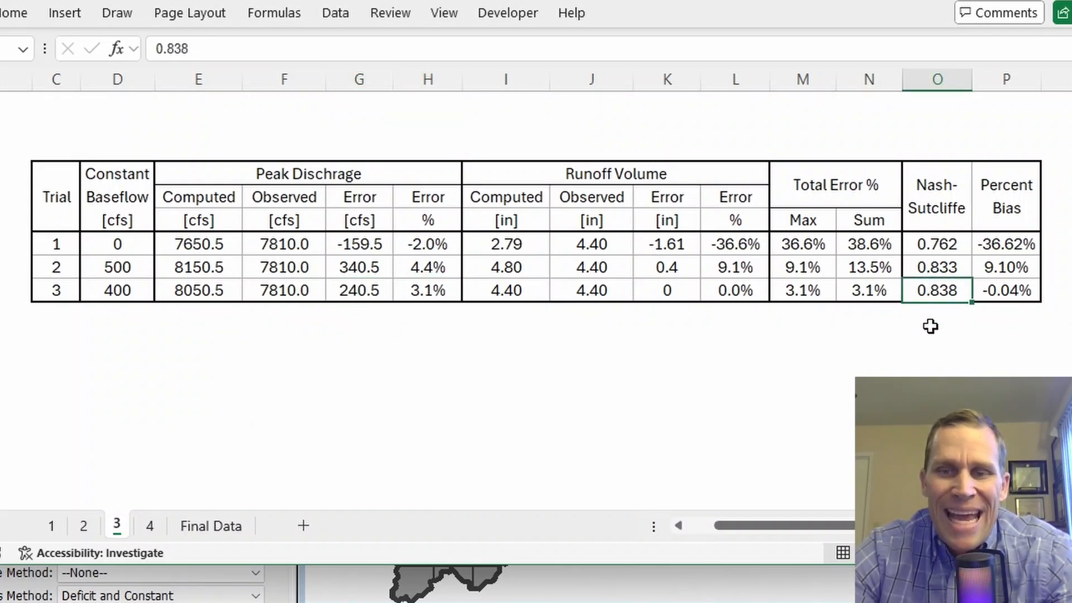
pyautogui.click(993, 291)
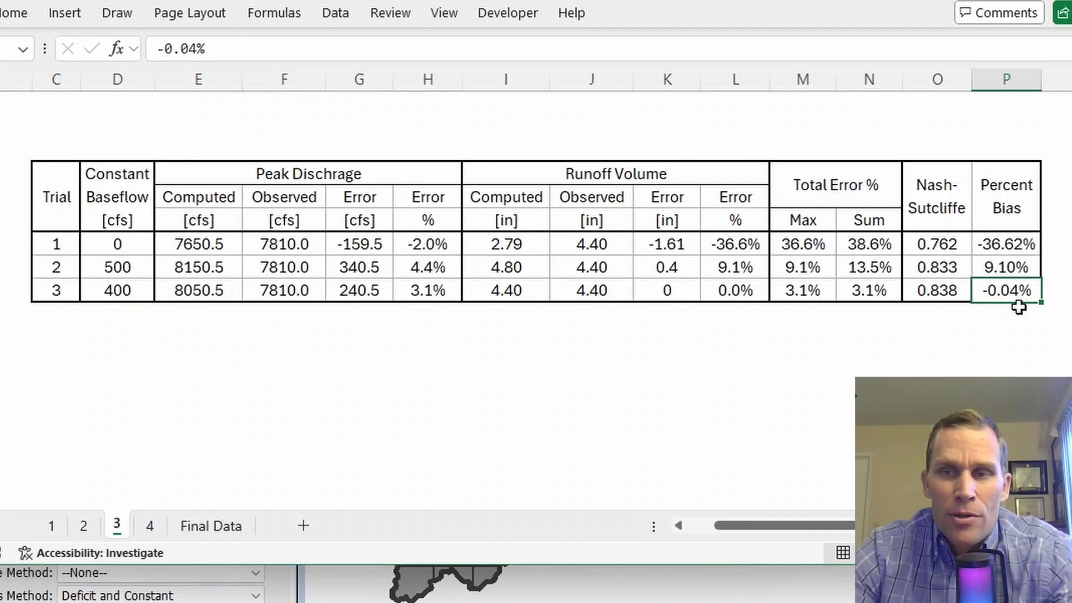
pyautogui.click(935, 294)
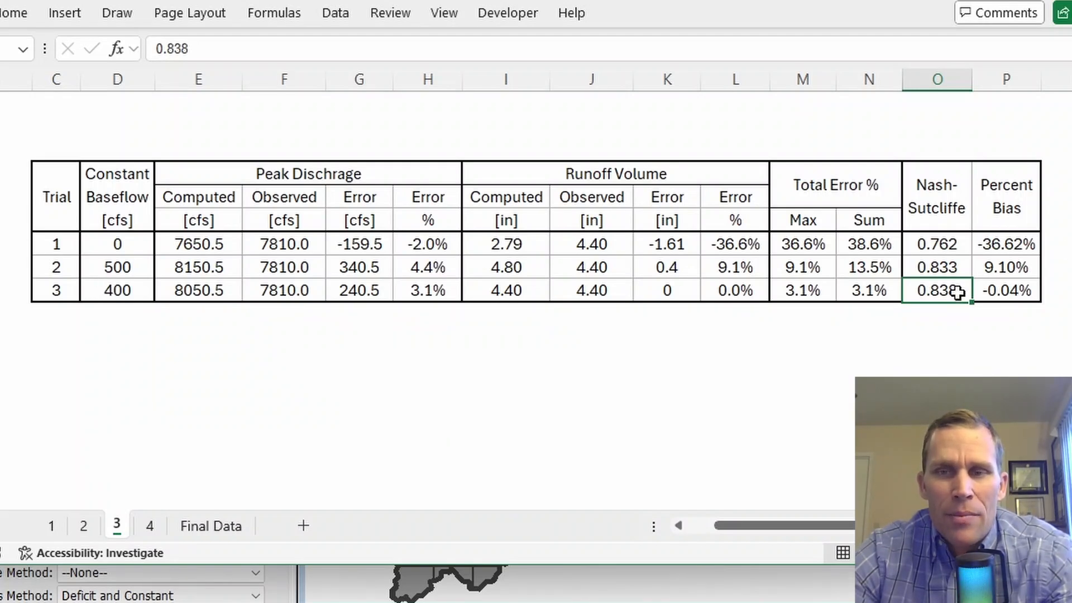
pyautogui.click(116, 313)
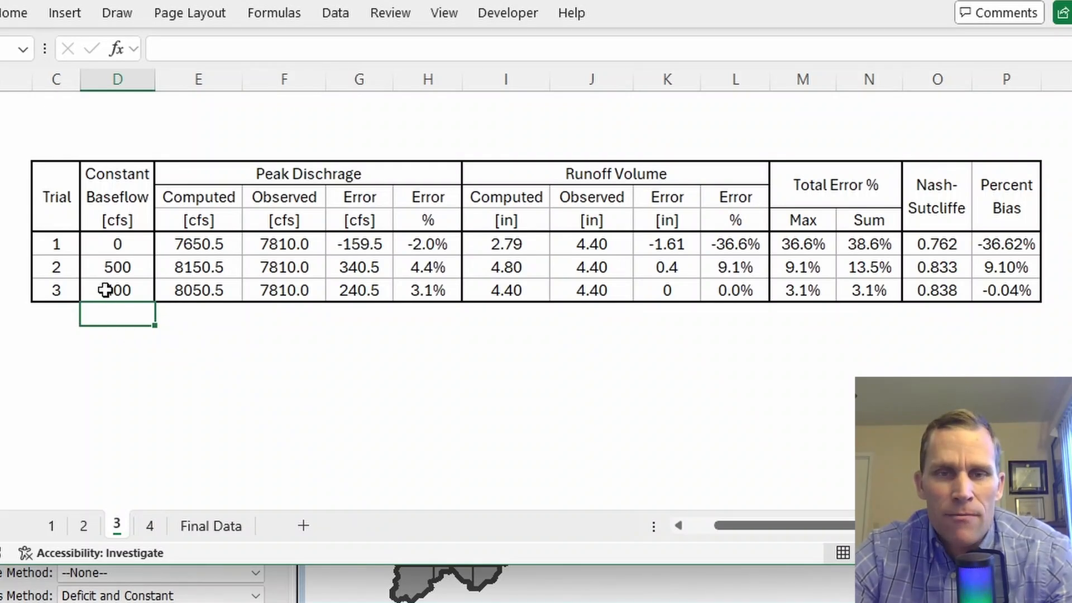
# Step: Recheck Trial 3's 0.0% runoff volume error and peak error, then return to HEC-HMS
pyautogui.click(508, 290)
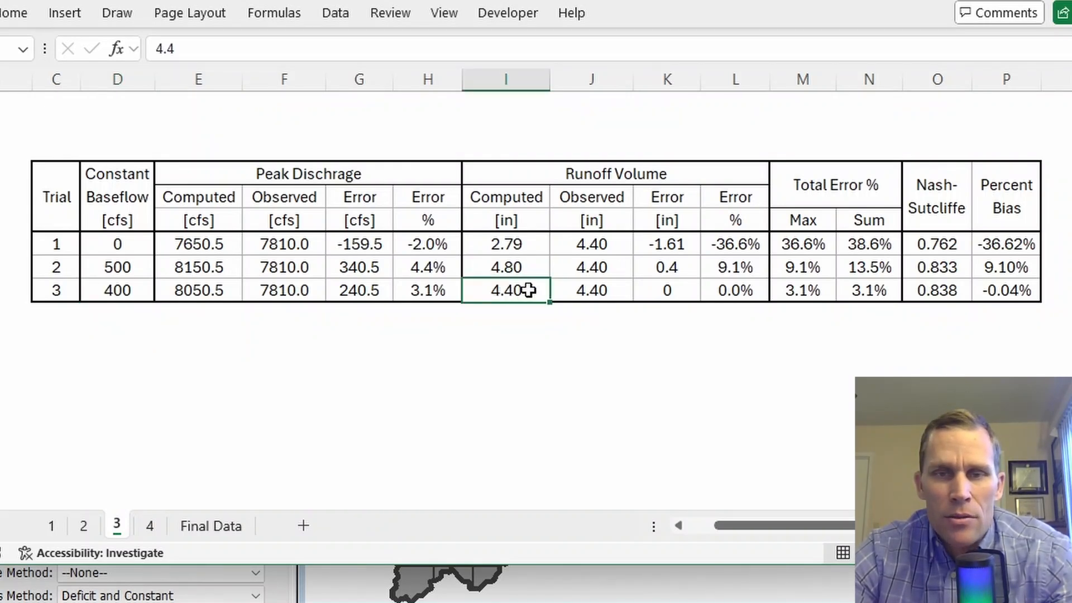
pyautogui.moveTo(528, 290); pyautogui.dragTo(721, 290)
pyautogui.click(736, 291)
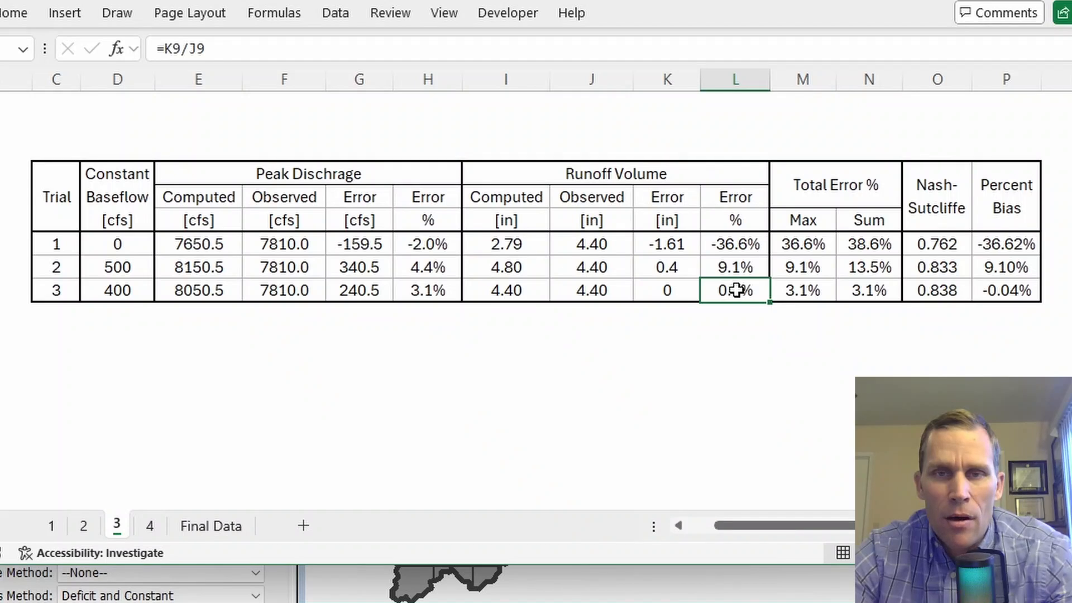
pyautogui.click(357, 294)
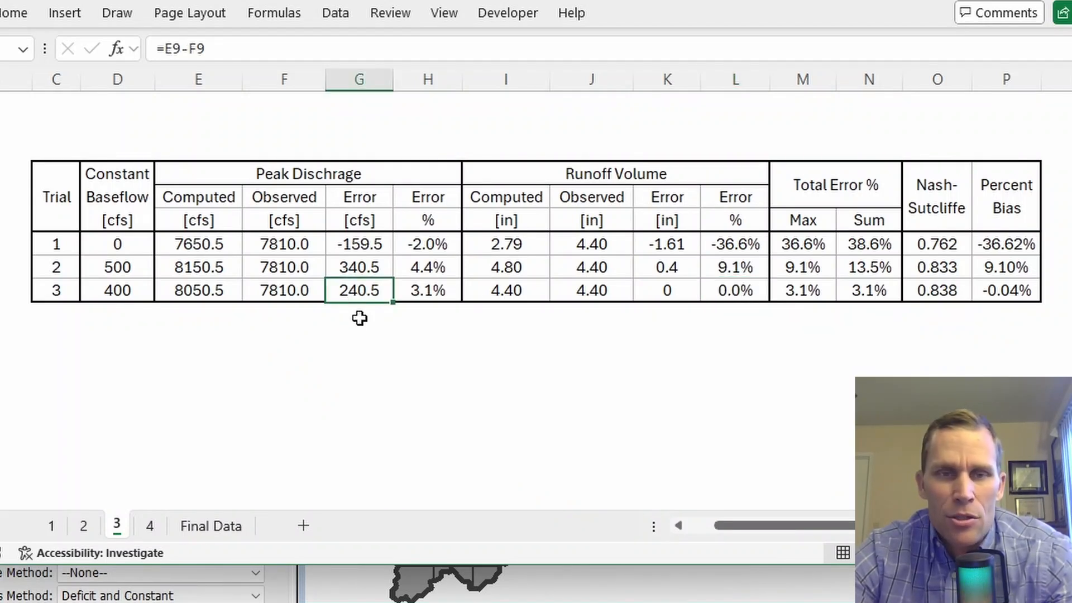
pyautogui.click(120, 316)
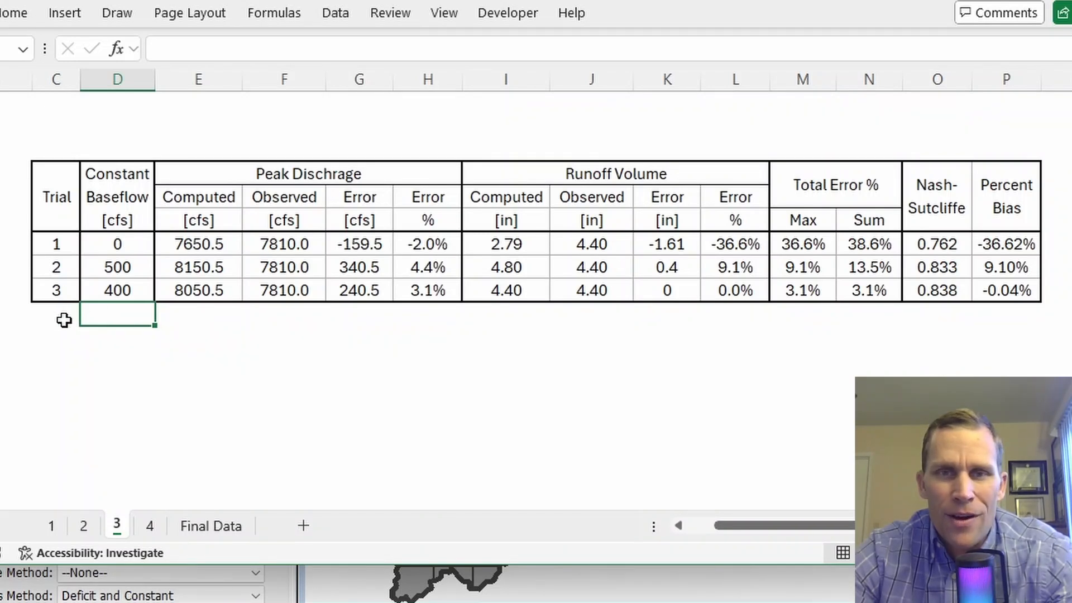
pyautogui.click(58, 221)
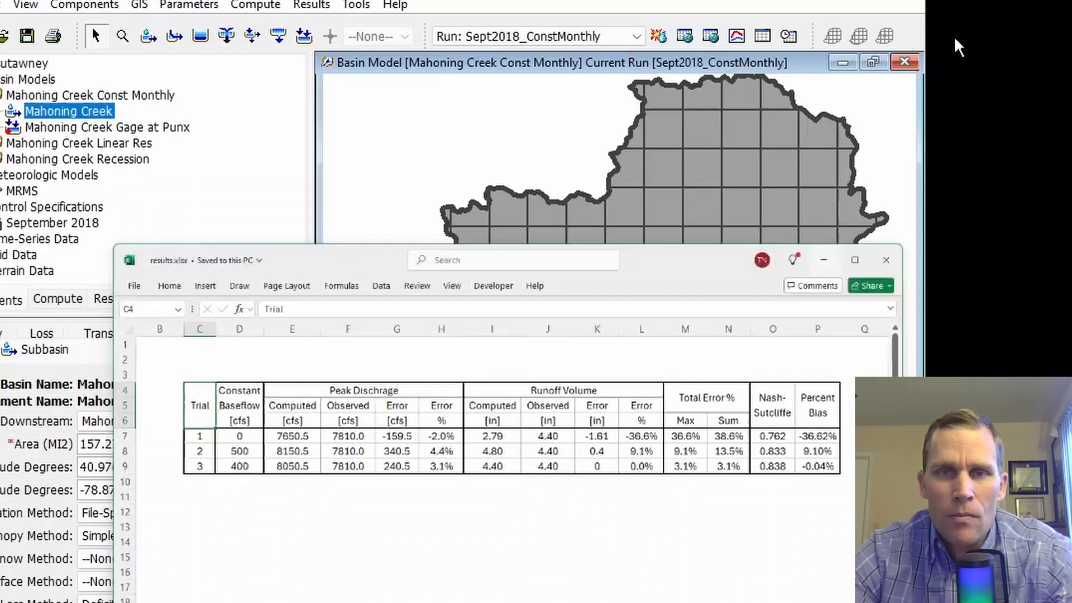
pyautogui.click(826, 64)
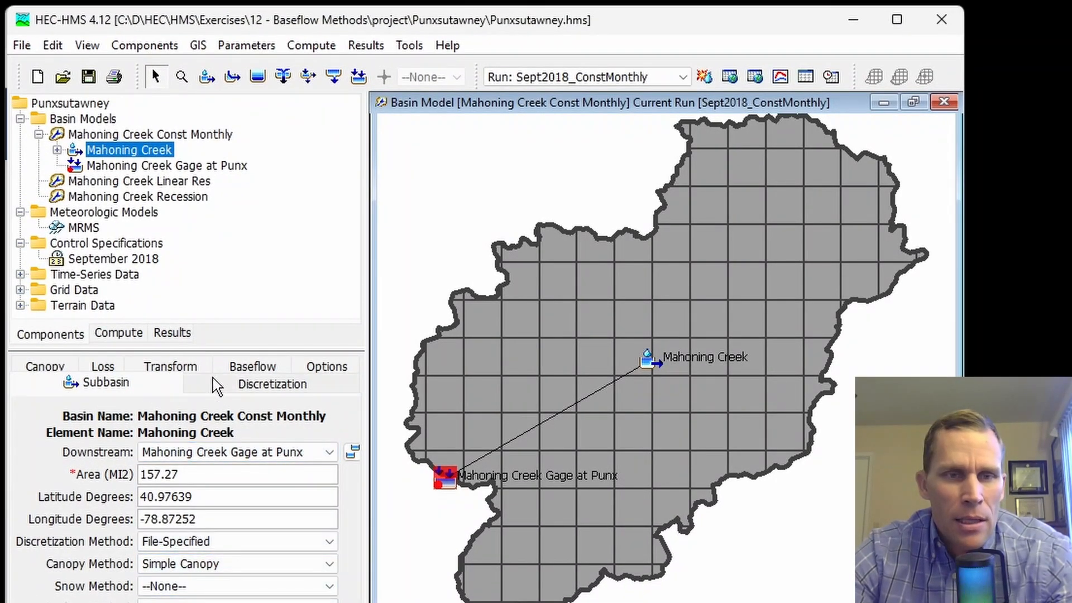
# Step: Set Mahoning Creek's September baseflow to 300 cfs and save the project
pyautogui.click(248, 373)
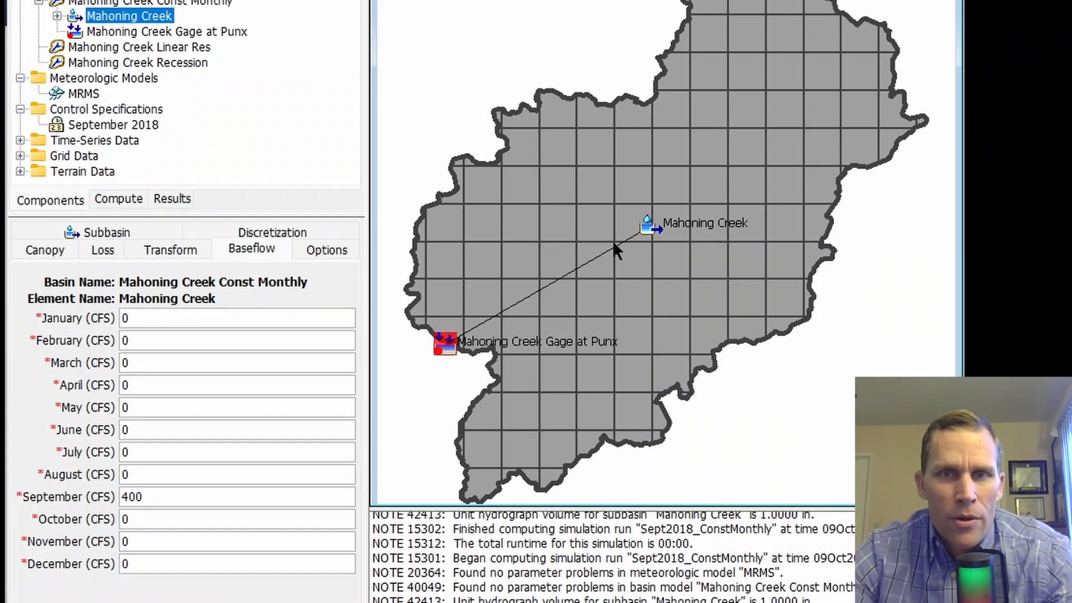
pyautogui.moveTo(168, 496); pyautogui.dragTo(115, 497)
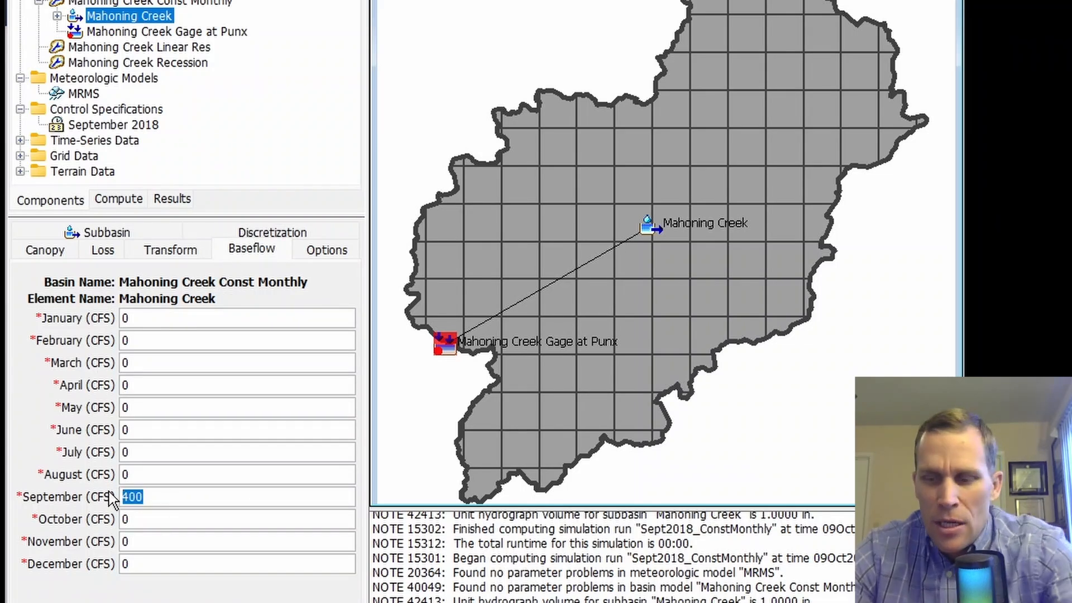
pyautogui.write('300')
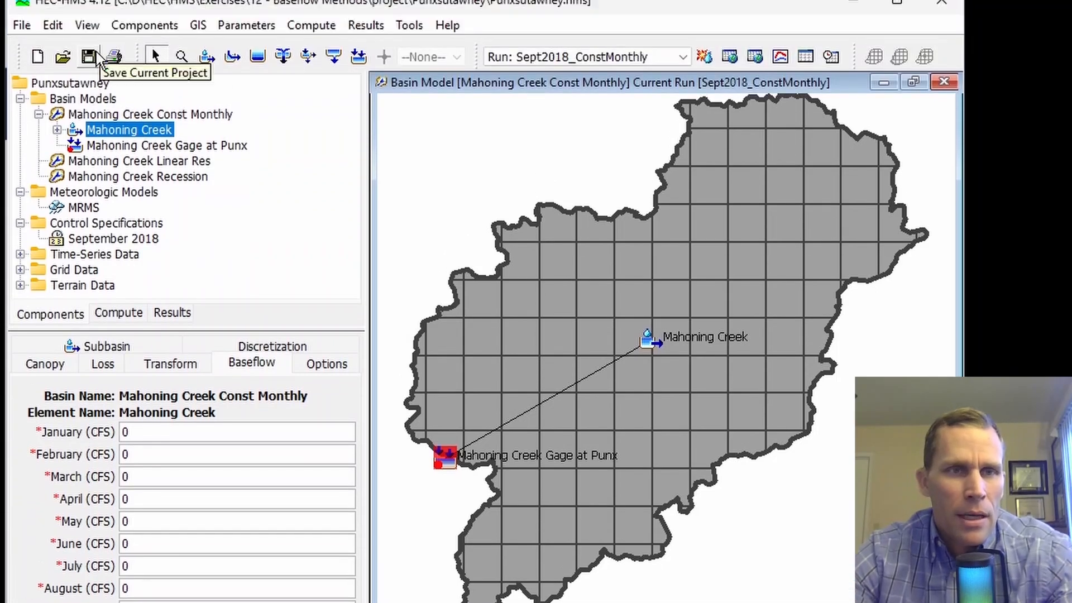
pyautogui.click(88, 75)
# Step: Rerun the simulation and review the summary (peak 7950.5 cfs, bias -9.19%) in acre-feet and inches
pyautogui.click(699, 80)
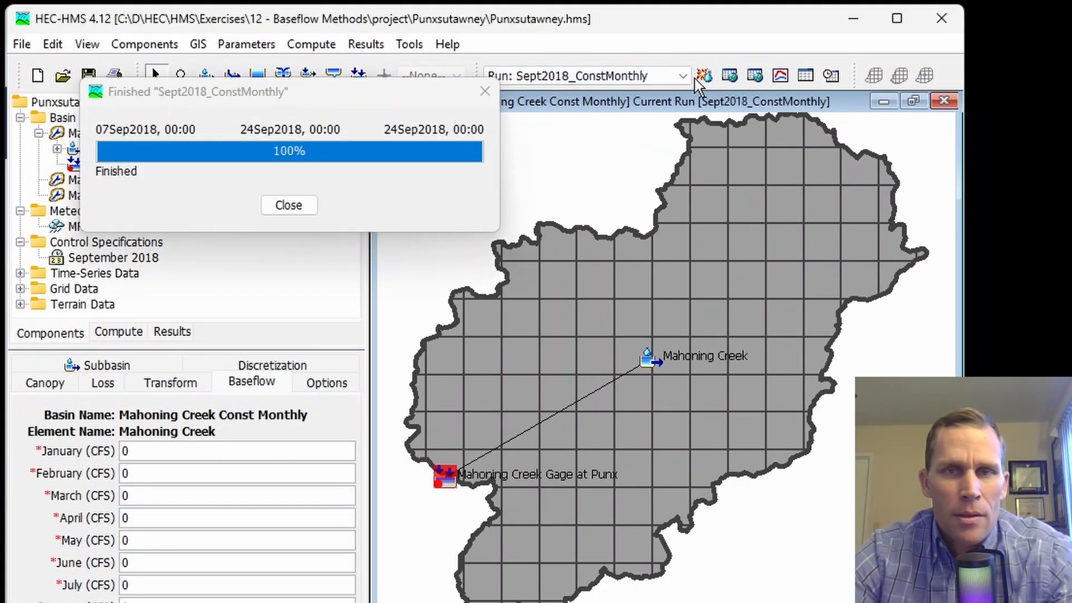
pyautogui.click(805, 75)
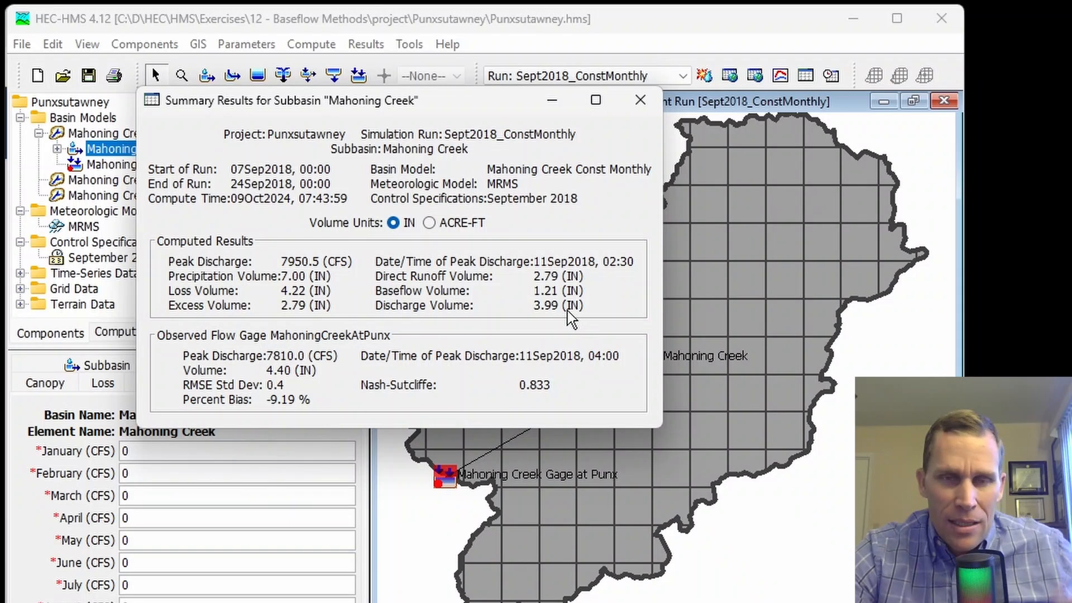
pyautogui.click(429, 223)
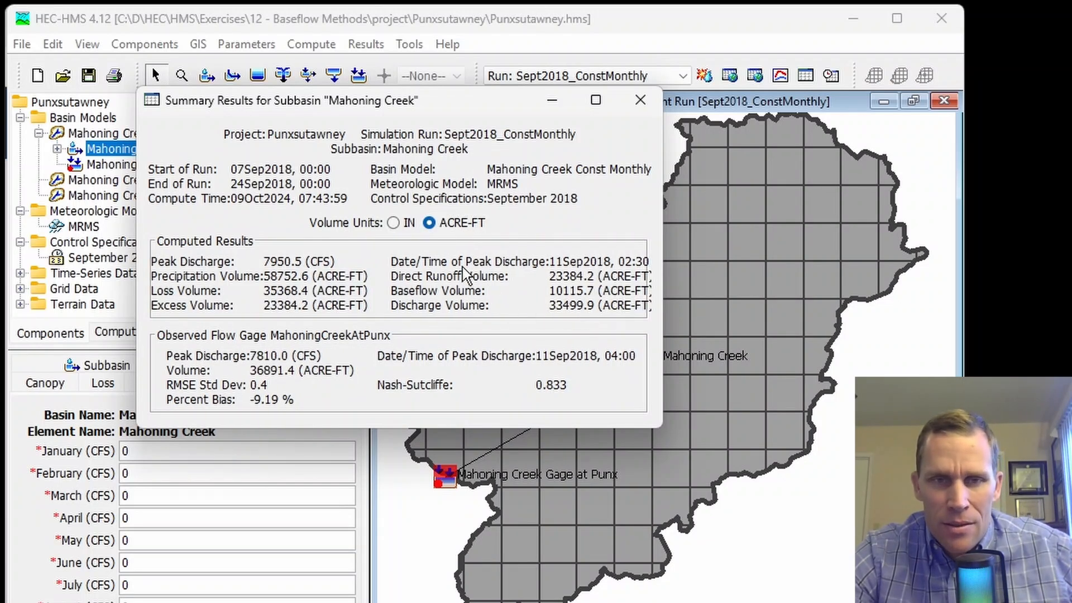
pyautogui.click(393, 222)
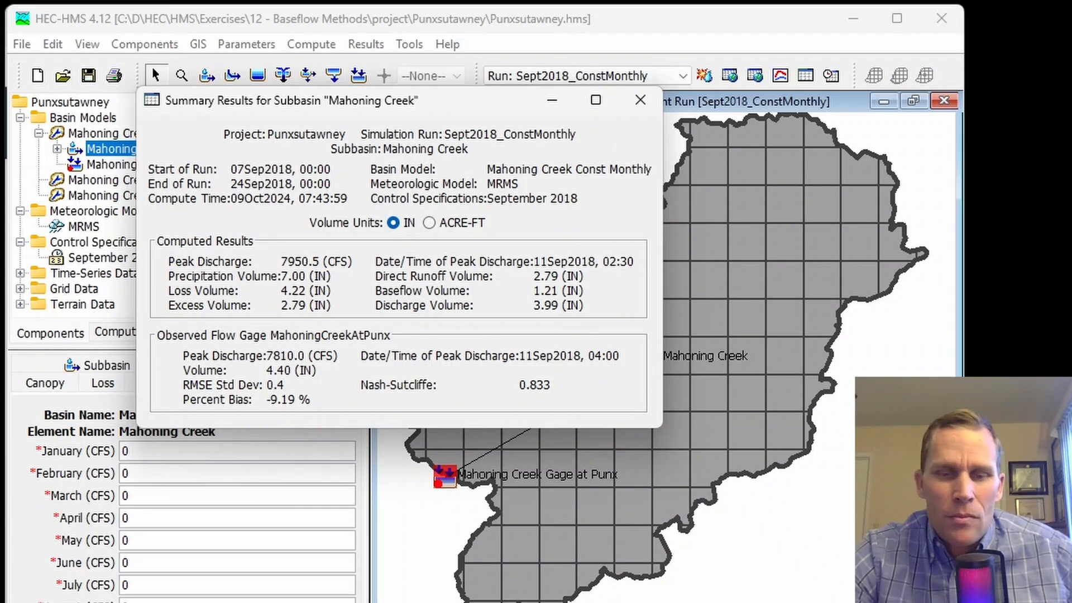
pyautogui.hotkey('alt', 'Tab')
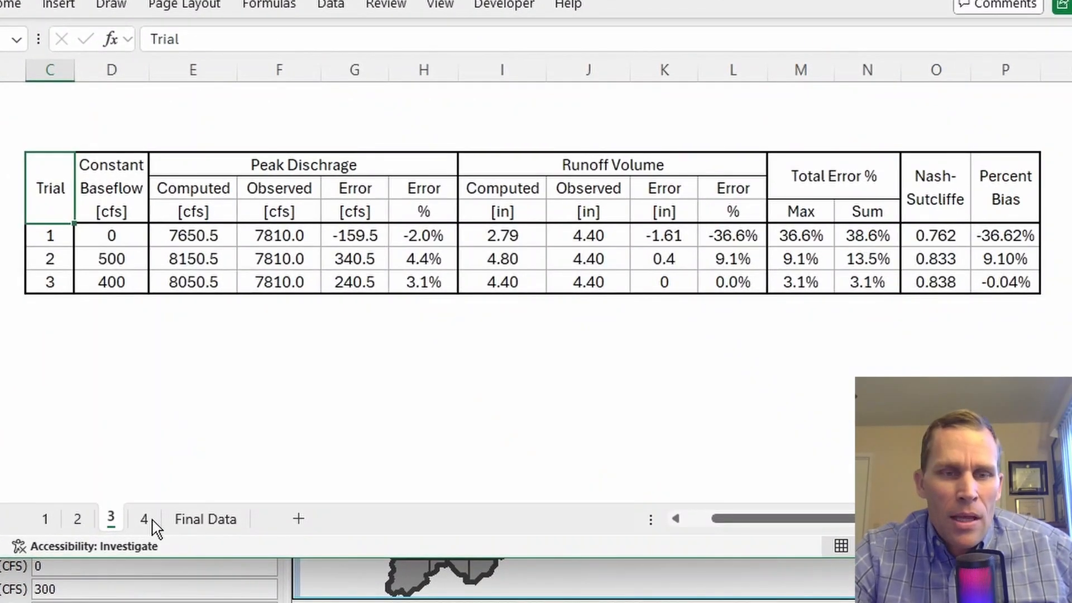
# Step: On sheet 4, compare Trial 4 (300 cfs): peak error 1.8%, volume error -9.3%, Nash-Sutcliffe 0.833
pyautogui.click(144, 521)
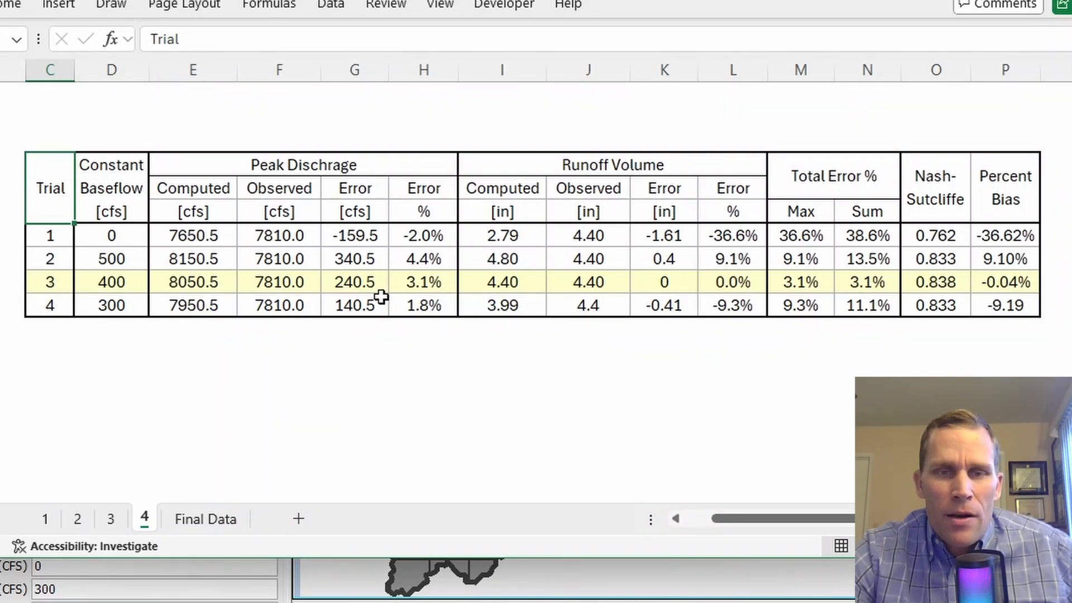
pyautogui.click(367, 305)
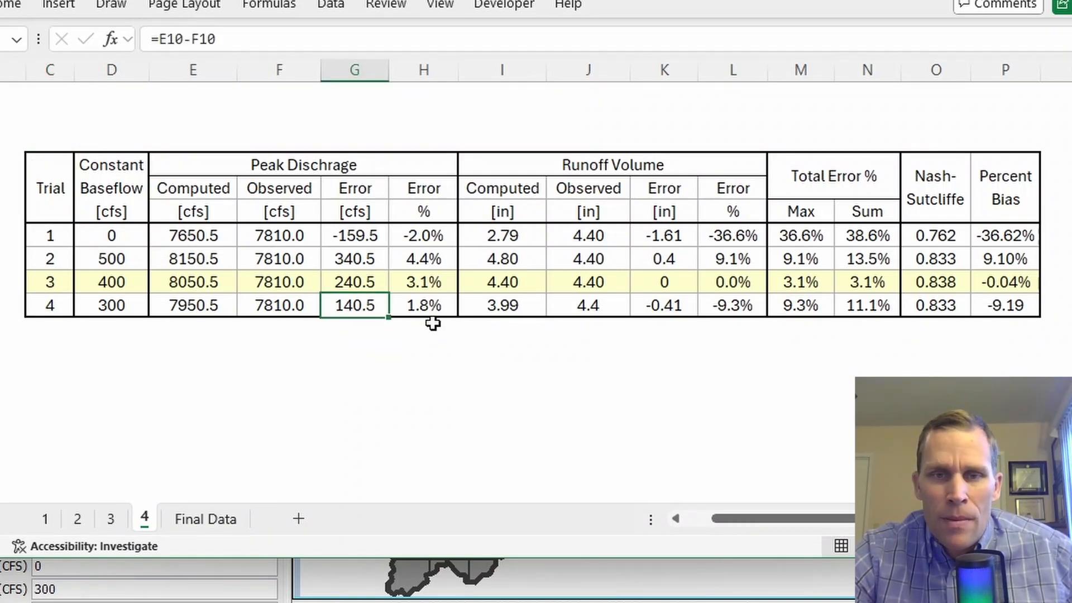
pyautogui.click(651, 304)
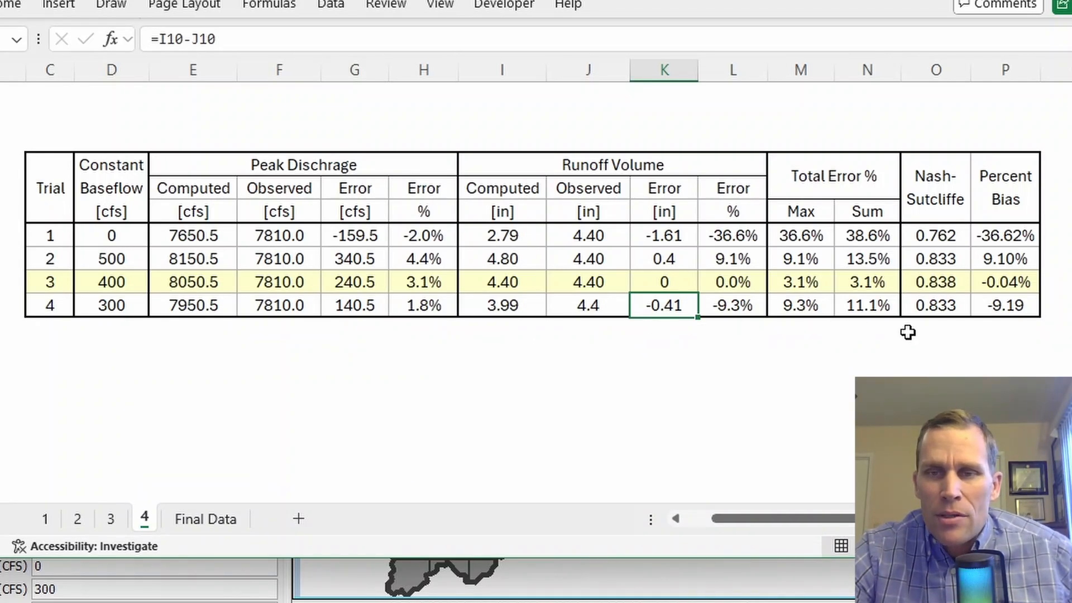
pyautogui.click(925, 305)
pyautogui.click(999, 301)
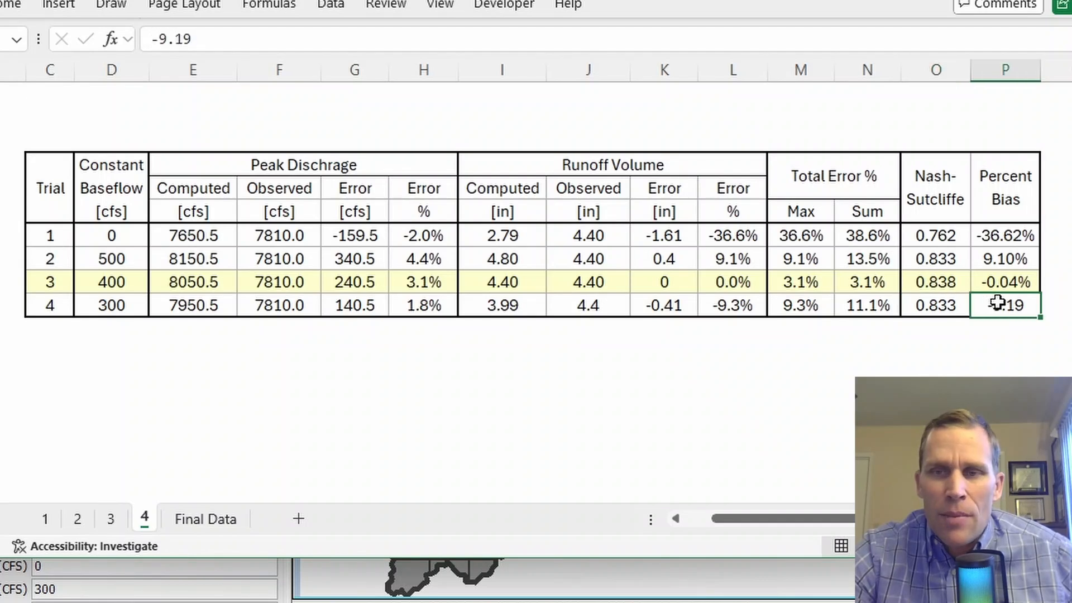
pyautogui.press('Return')
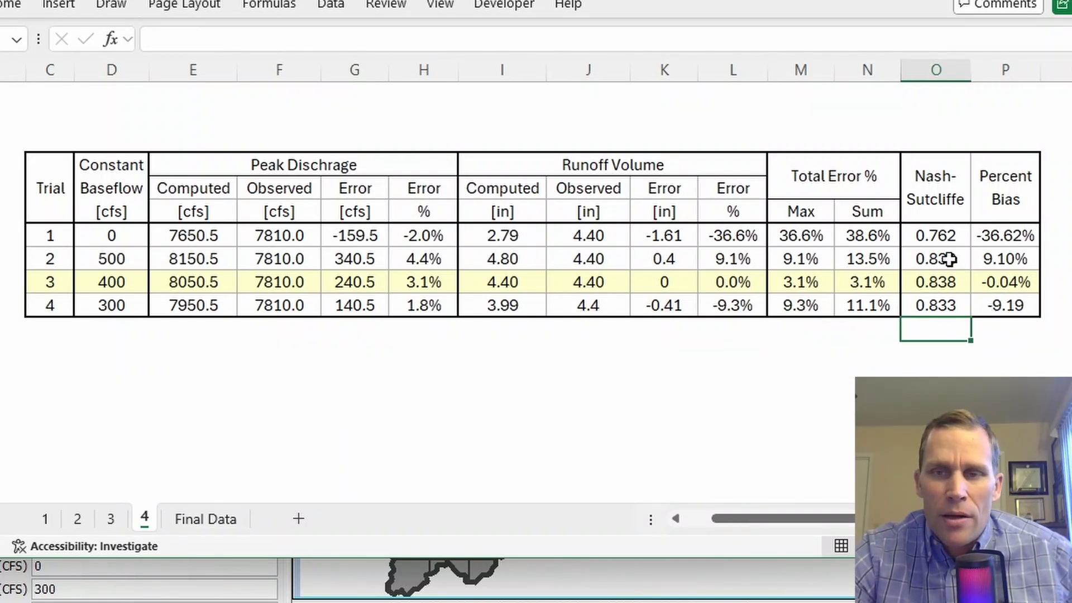
pyautogui.click(990, 260)
pyautogui.click(107, 284)
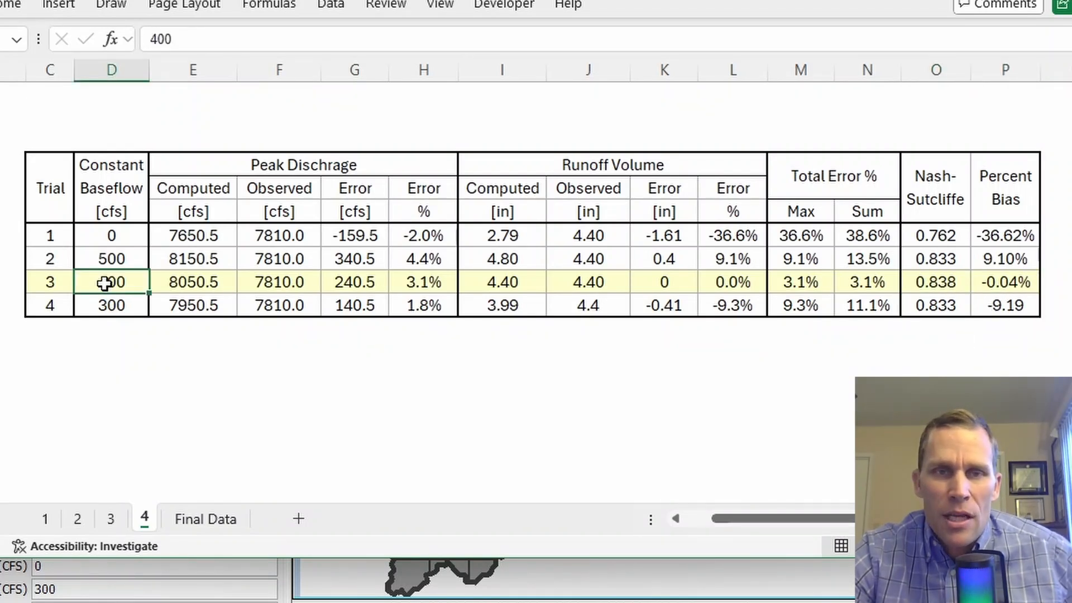